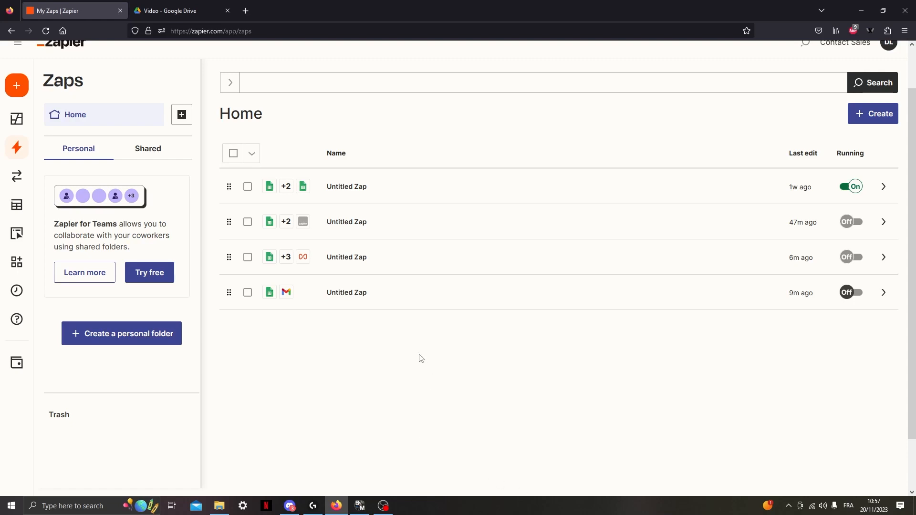
# Switch to Google Drive, create a blank Google Sheets spreadsheet in the Video folder and name it Test1.
pyautogui.click(168, 6)
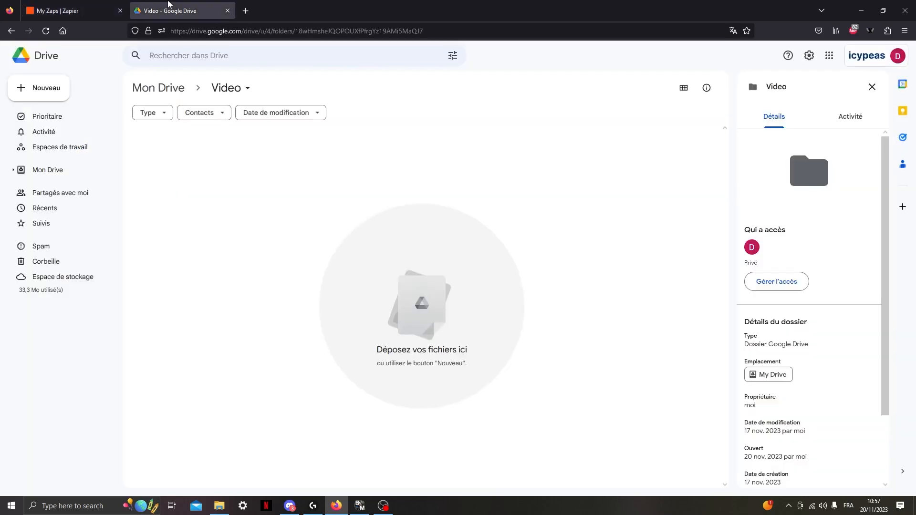
pyautogui.rightClick(237, 181)
pyautogui.click(333, 275)
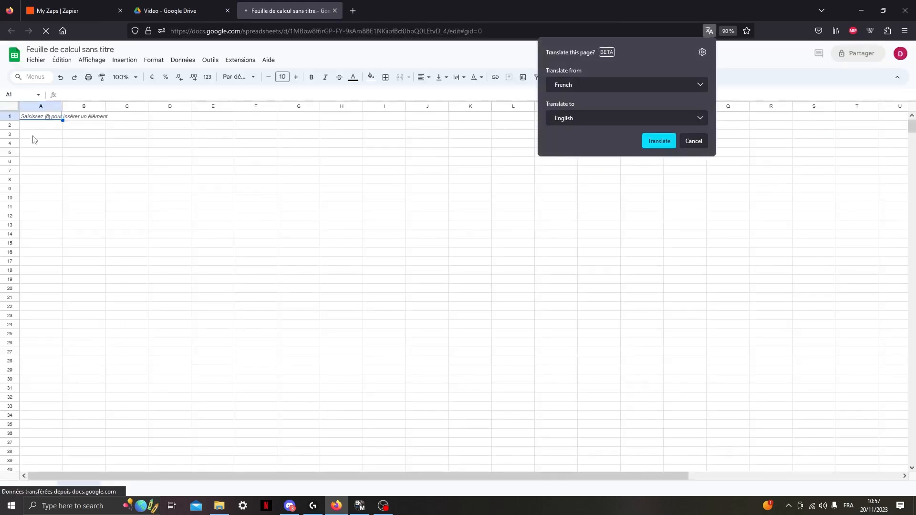
pyautogui.click(96, 51)
pyautogui.click(114, 50)
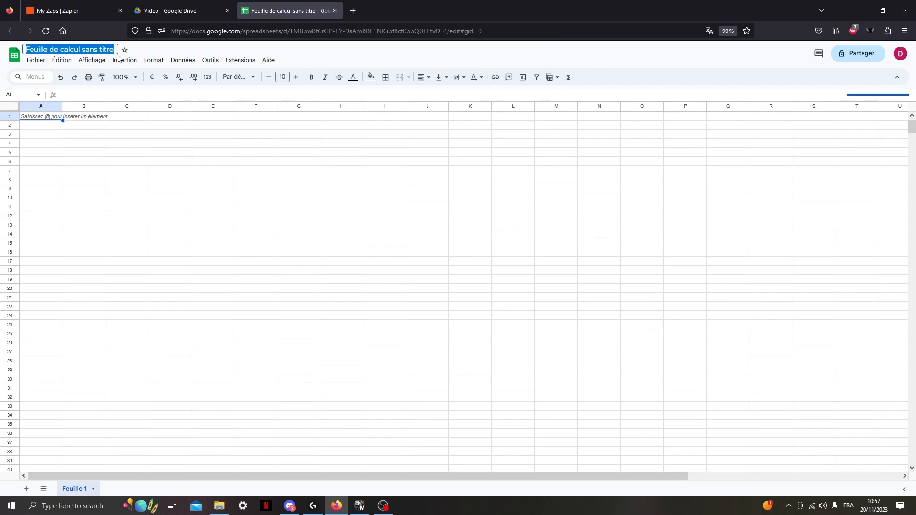
pyautogui.write('Test1')
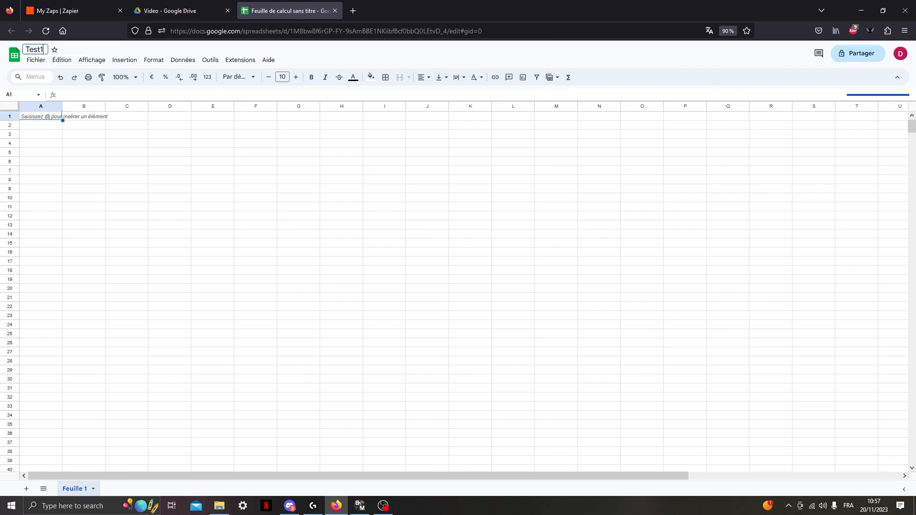
pyautogui.press('Return')
# Enter the column headers "first name", "last name" and "company" in cells A1 to C1.
pyautogui.doubleClick(41, 118)
pyautogui.write('first name')
pyautogui.press('Return')
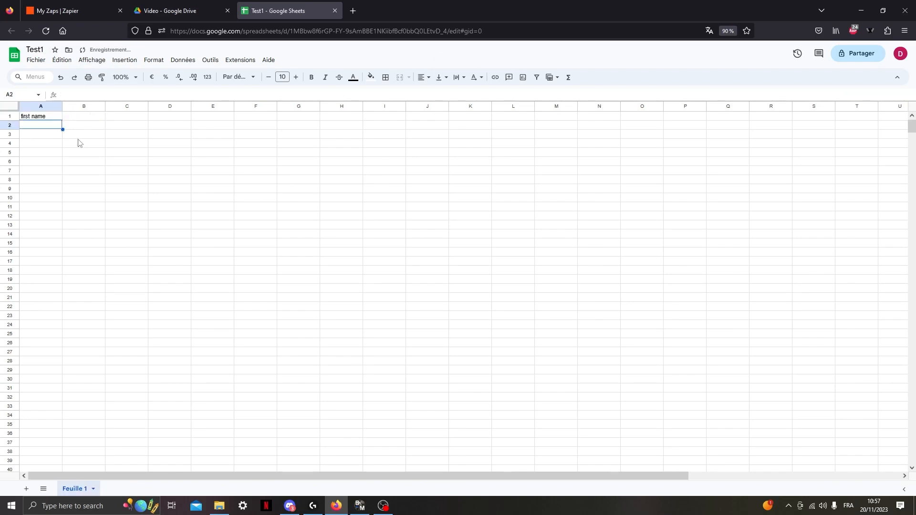
pyautogui.click(94, 120)
pyautogui.write('last name')
pyautogui.press('Return')
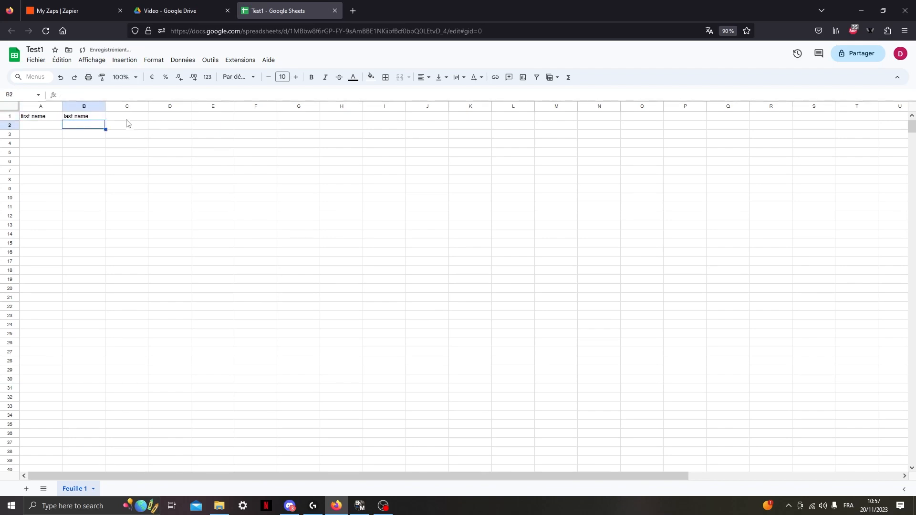
pyautogui.click(126, 119)
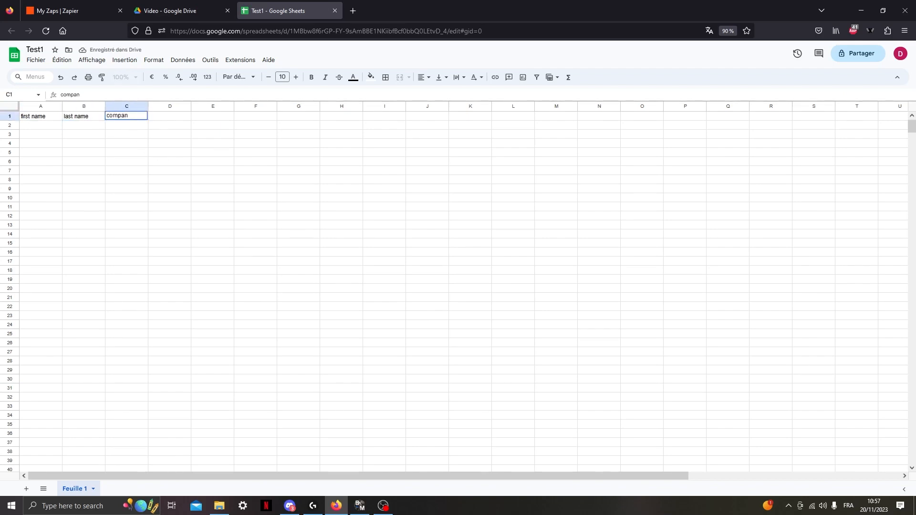
pyautogui.press('Return')
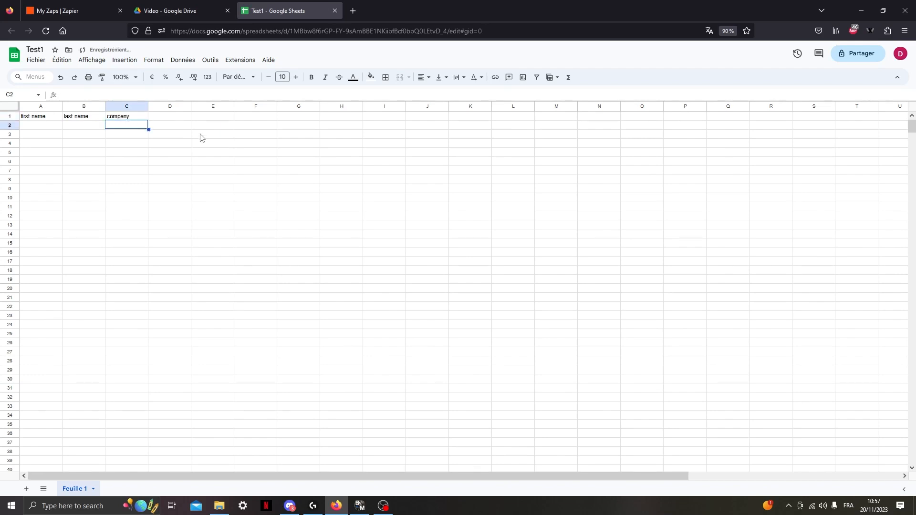
# Switch back to Zapier and create a new Zap.
pyautogui.click(181, 4)
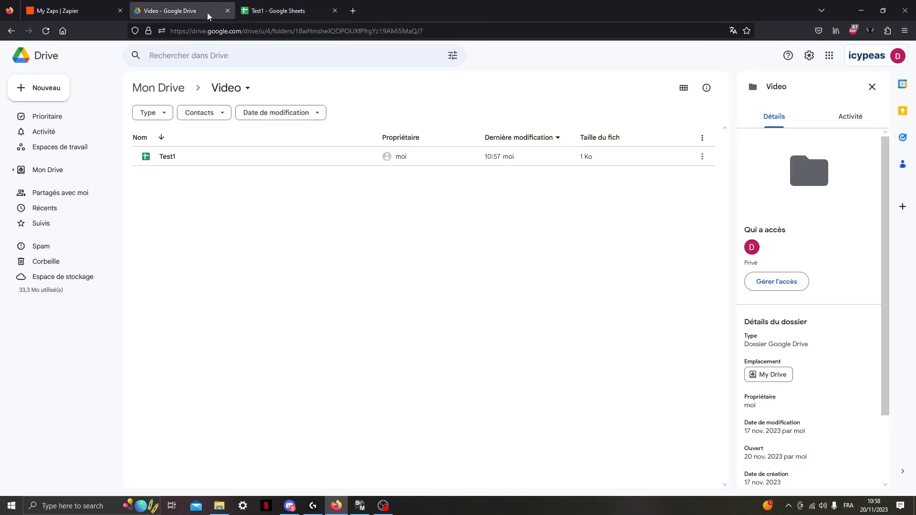
pyautogui.click(57, 5)
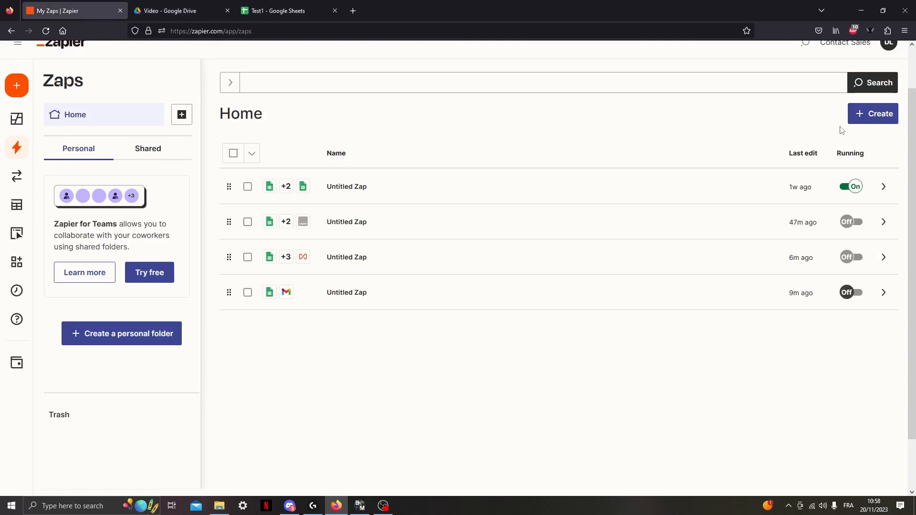
pyautogui.click(885, 114)
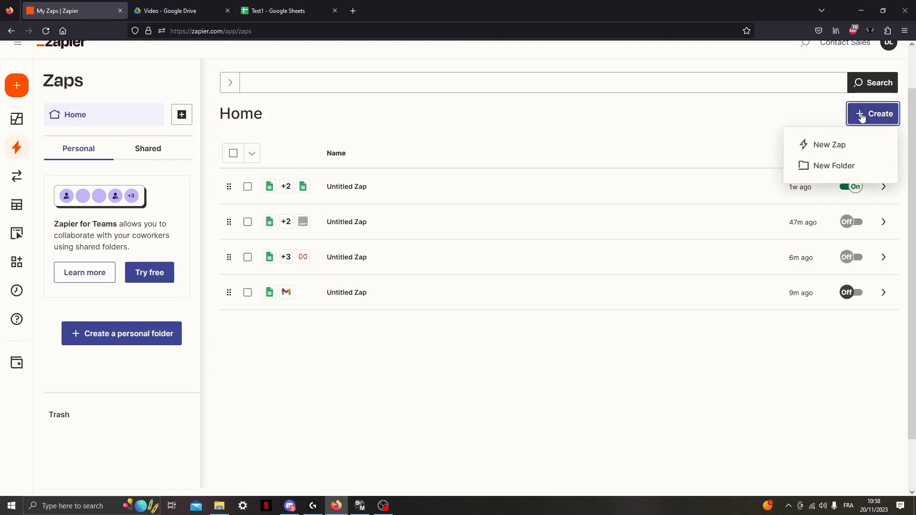
pyautogui.click(848, 148)
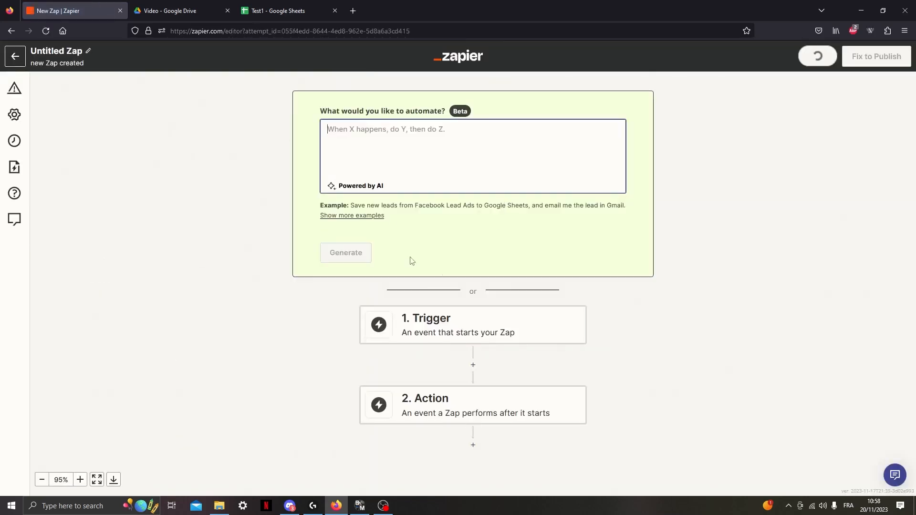
# Set the Zap's trigger app to Google Sheets with the event New or Updated Spreadsheet Row.
pyautogui.scroll(-1, 540, 316)
pyautogui.click(501, 300)
pyautogui.write('google sheets')
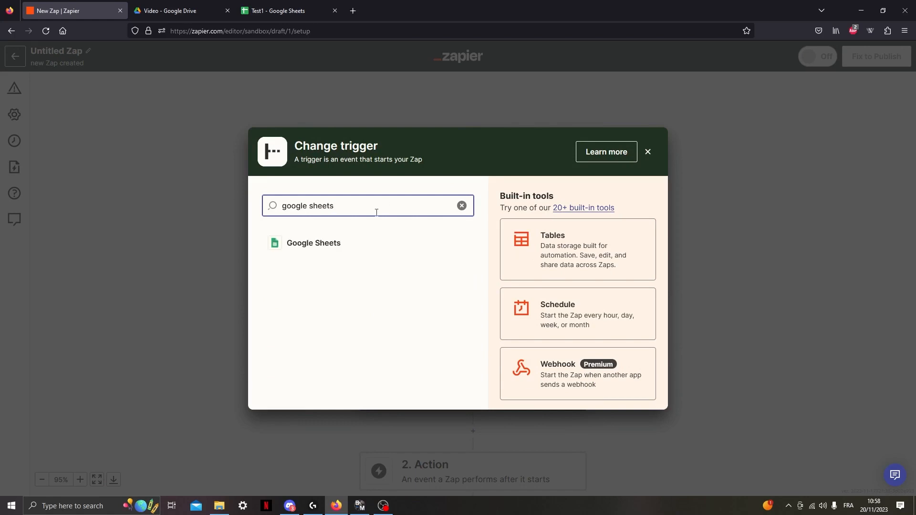
pyautogui.click(312, 253)
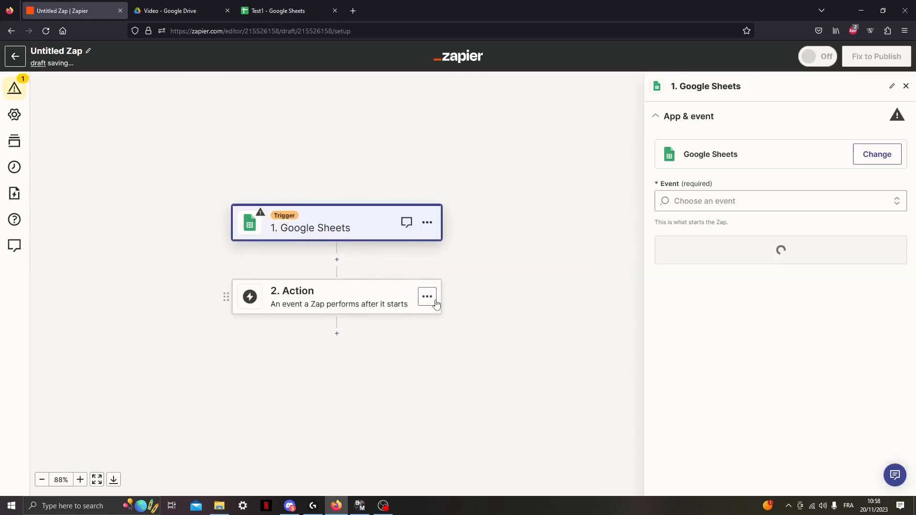
pyautogui.click(709, 200)
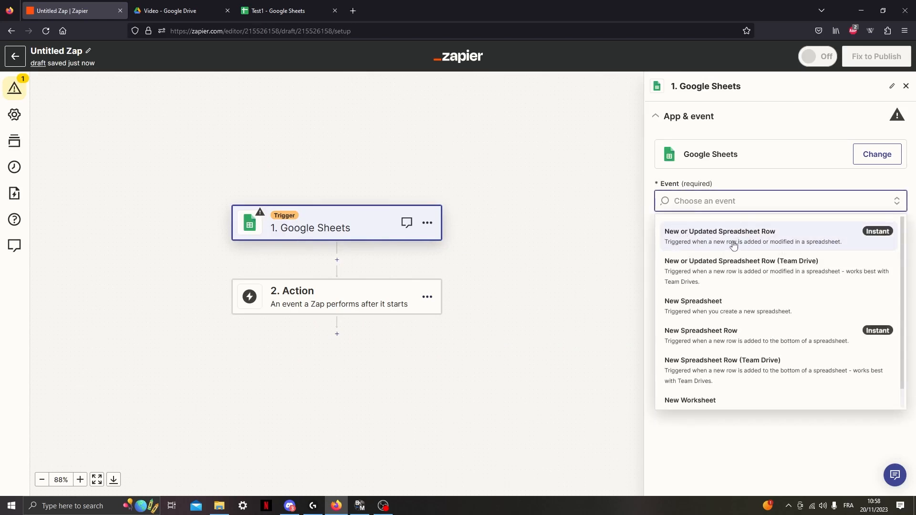
pyautogui.click(781, 239)
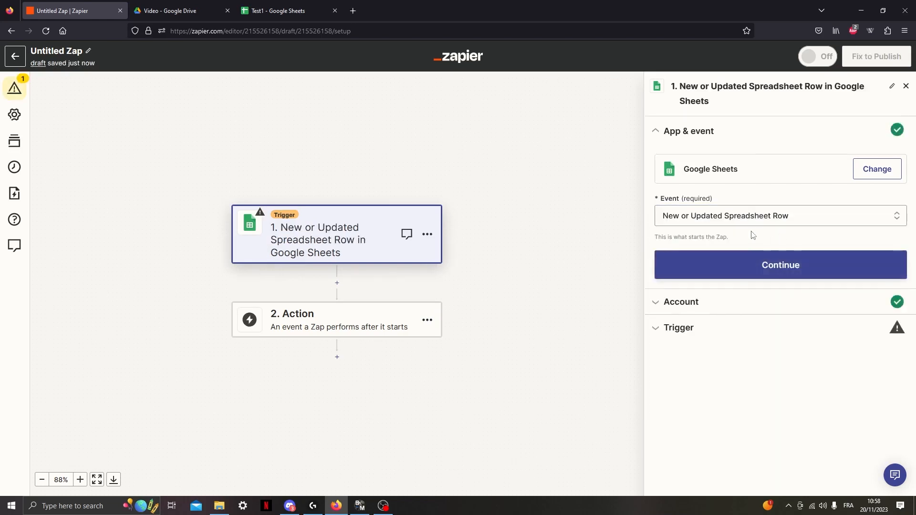
pyautogui.click(785, 259)
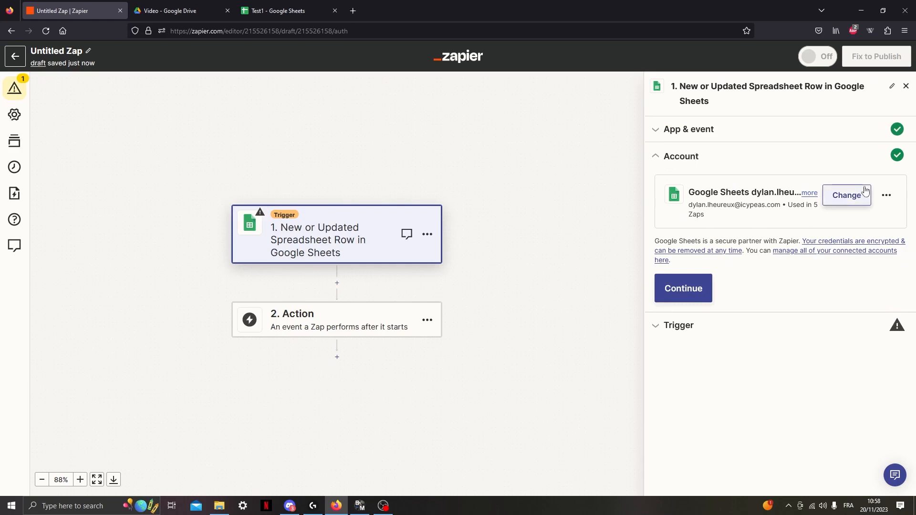
pyautogui.moveTo(694, 195); pyautogui.dragTo(747, 195)
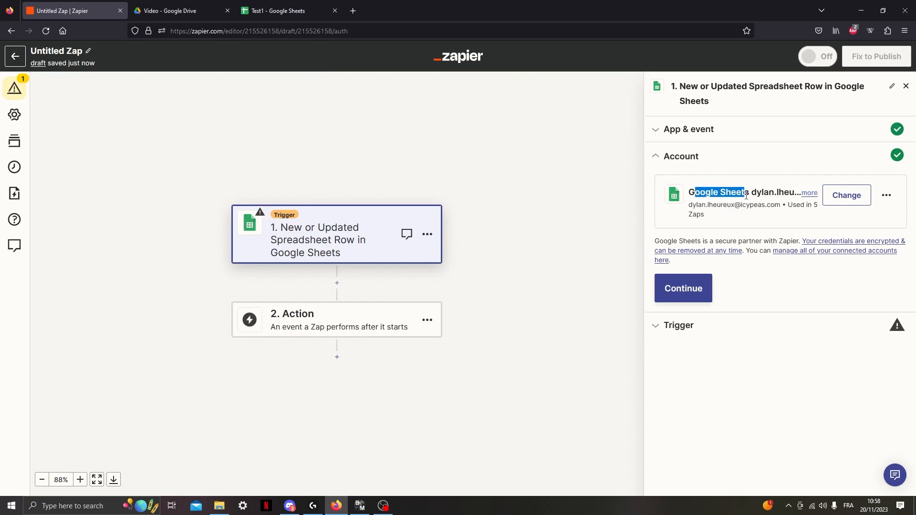
pyautogui.click(792, 169)
pyautogui.click(886, 196)
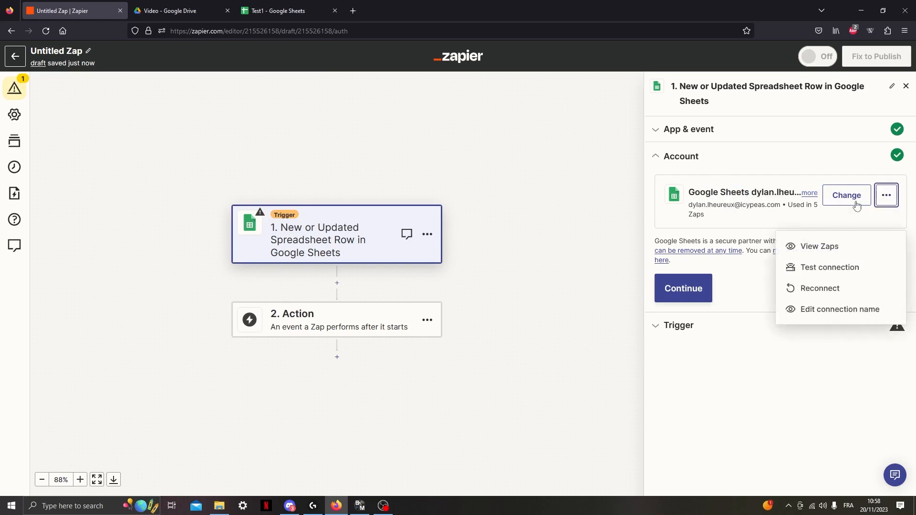
pyautogui.click(885, 197)
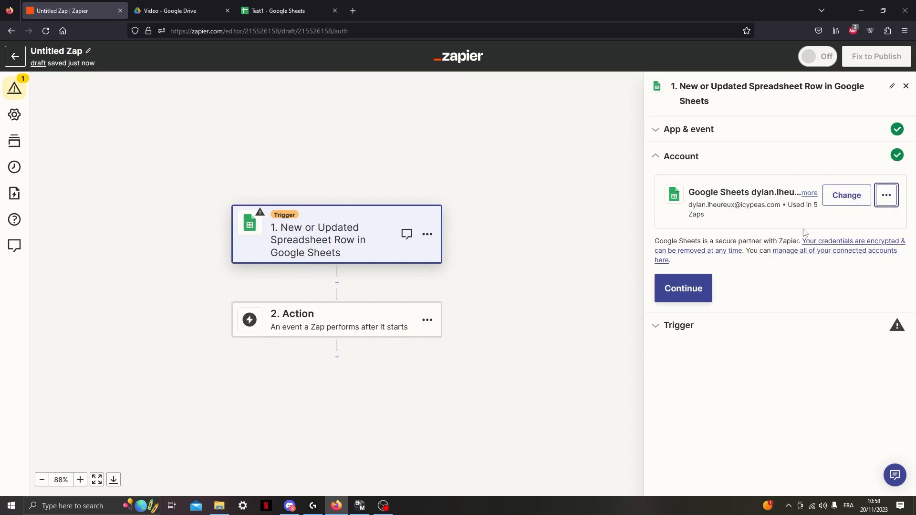
pyautogui.click(181, 11)
pyautogui.click(72, 10)
# Accept the connected Google Sheets account and set the trigger to watch worksheet Feuille 1 of the Test1 spreadsheet.
pyautogui.click(678, 290)
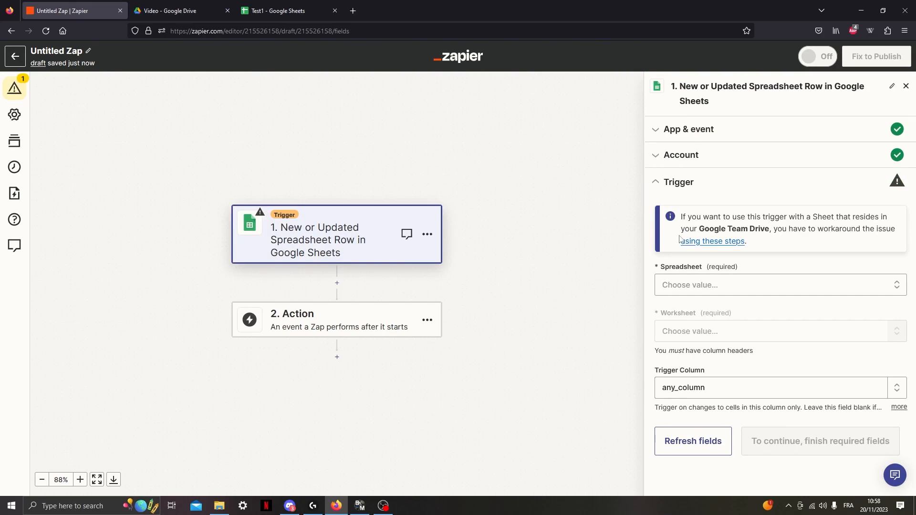
pyautogui.click(735, 285)
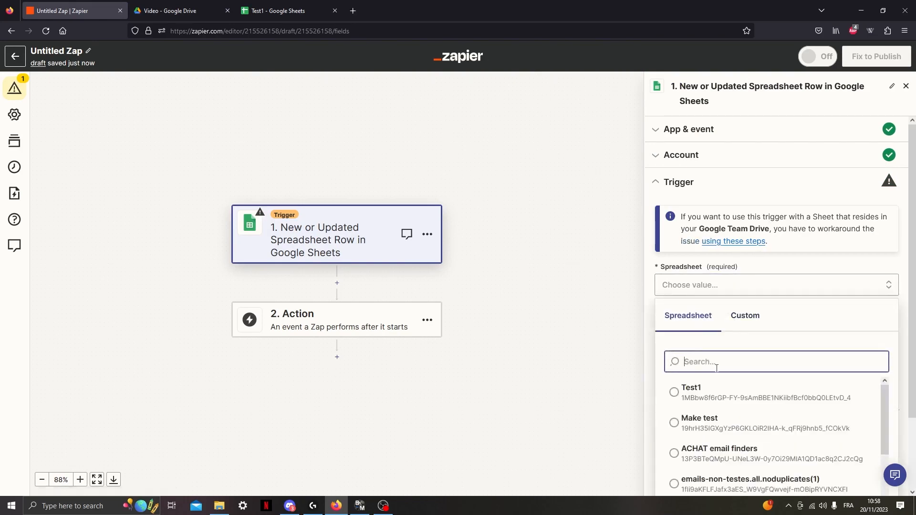
pyautogui.scroll(-2, 721, 344)
pyautogui.click(713, 334)
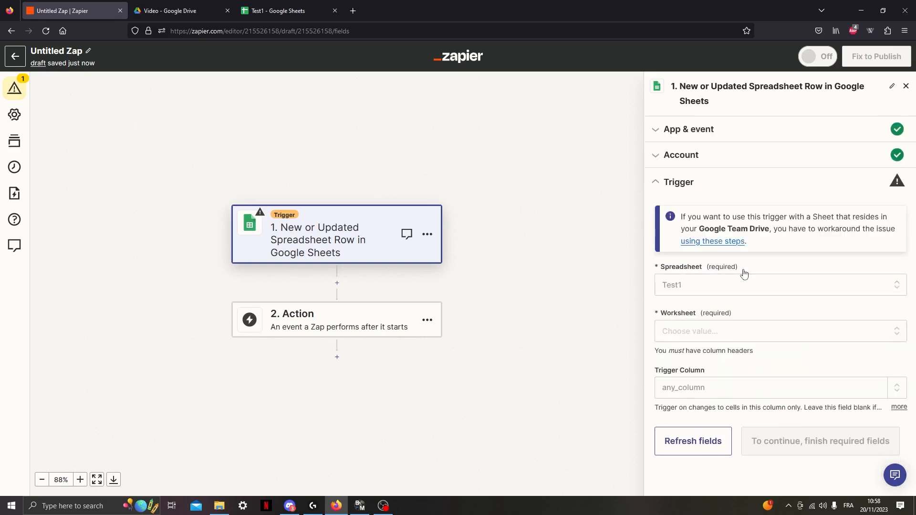
pyautogui.click(711, 333)
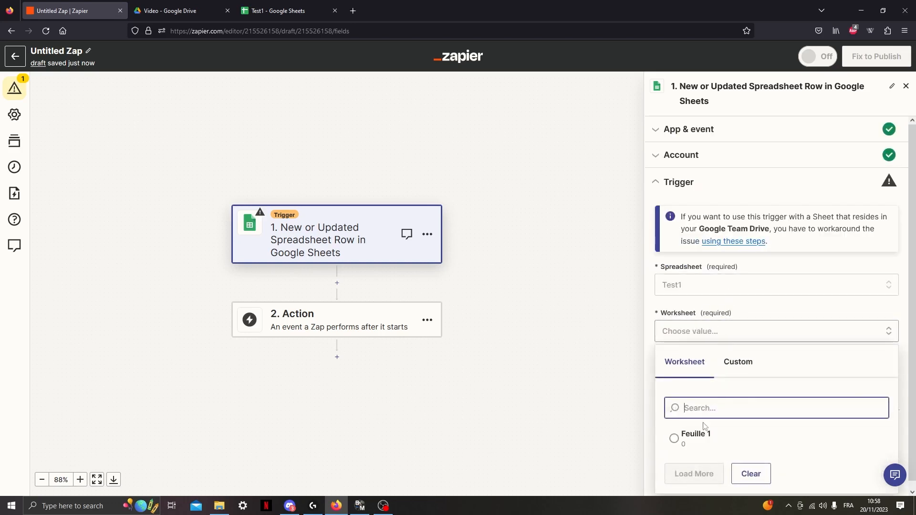
pyautogui.click(697, 437)
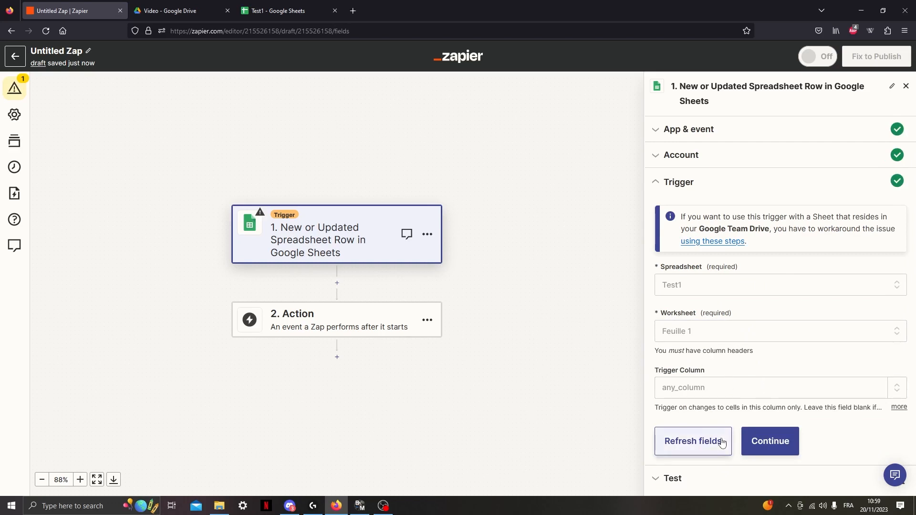
pyautogui.click(774, 443)
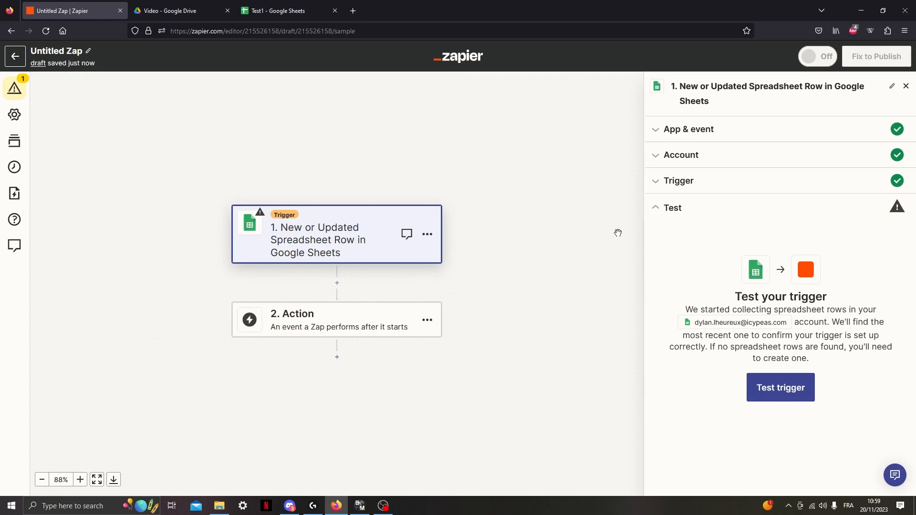
# Fill row 2 of the Test1 spreadsheet with the first name Sergey, last name Brin and company Google.
pyautogui.click(282, 10)
pyautogui.click(43, 127)
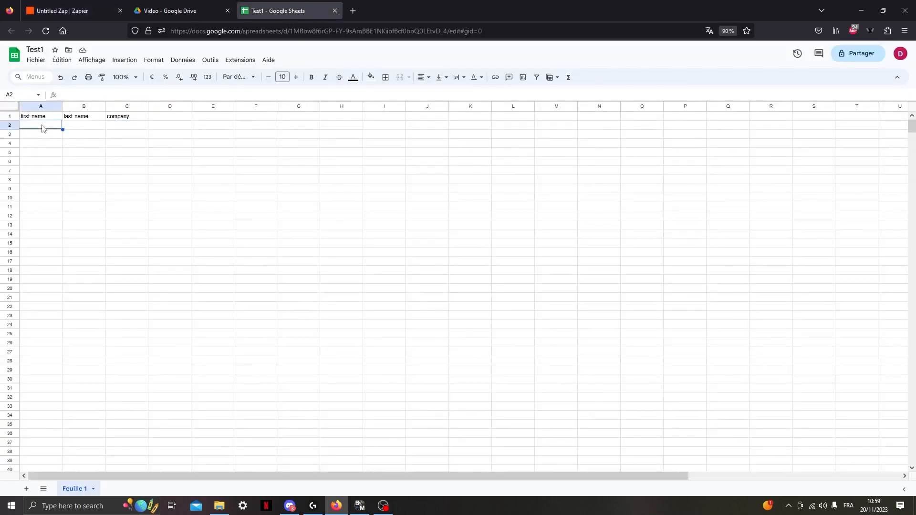
pyautogui.doubleClick(40, 128)
pyautogui.press('Tab')
pyautogui.write('Brin')
pyautogui.press('Tab')
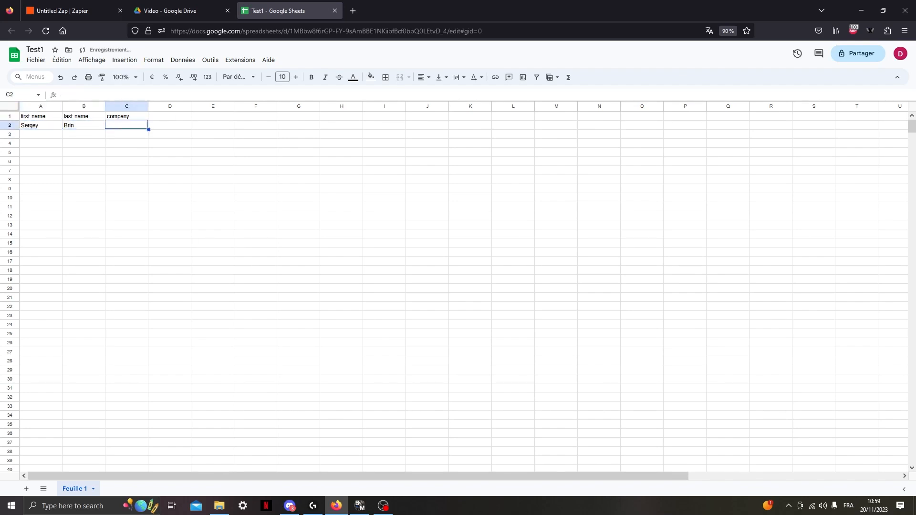
pyautogui.write('Google')
pyautogui.press('Return')
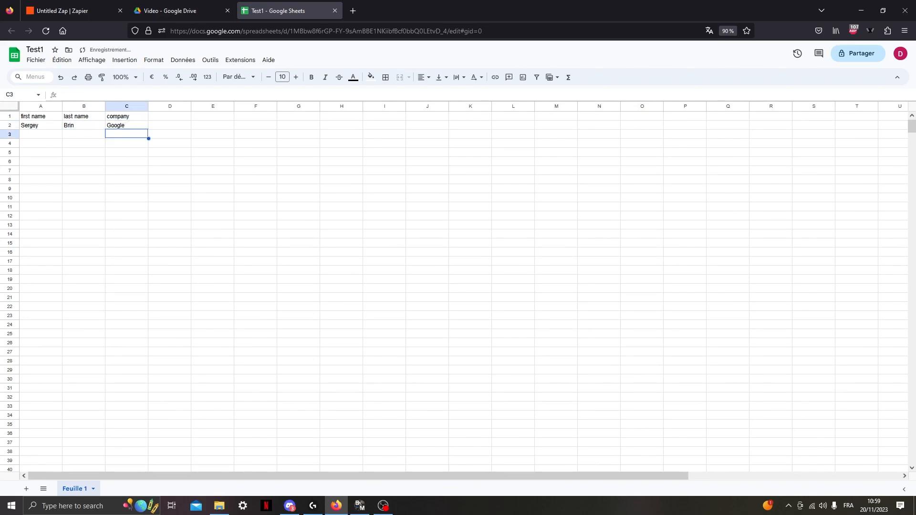
# Return to the Zap and test the trigger, repeating the test to load the new spreadsheet row.
pyautogui.click(172, 10)
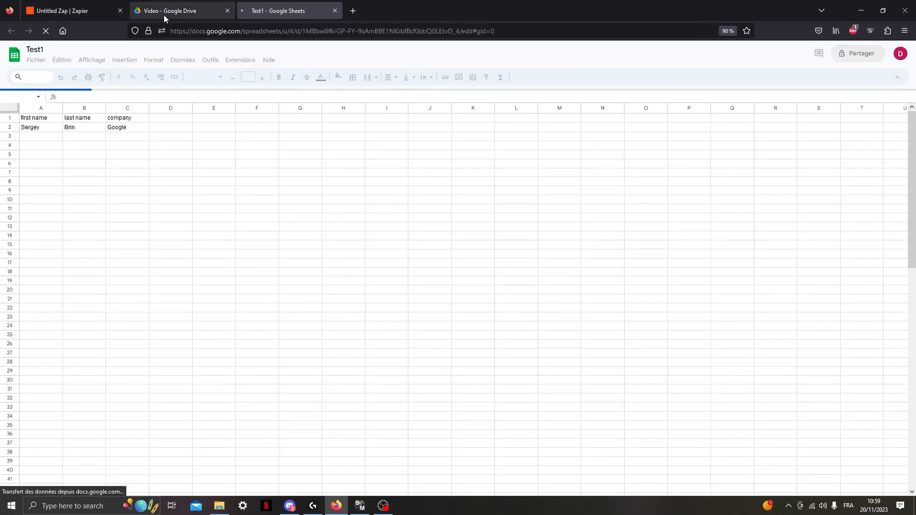
pyautogui.click(60, 5)
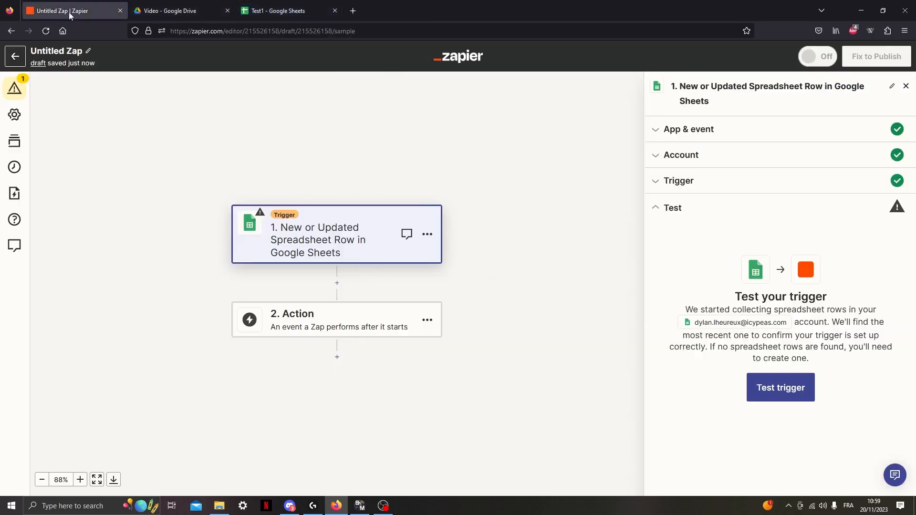
pyautogui.click(779, 386)
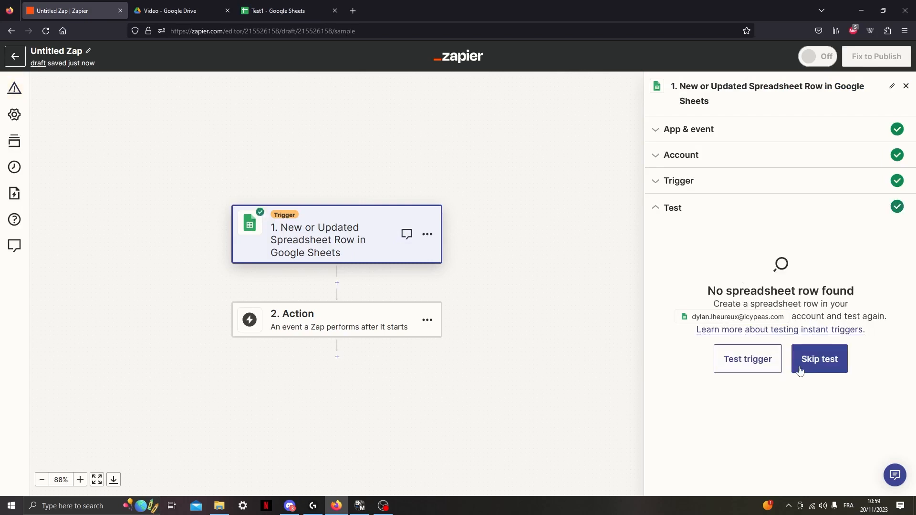
pyautogui.click(747, 362)
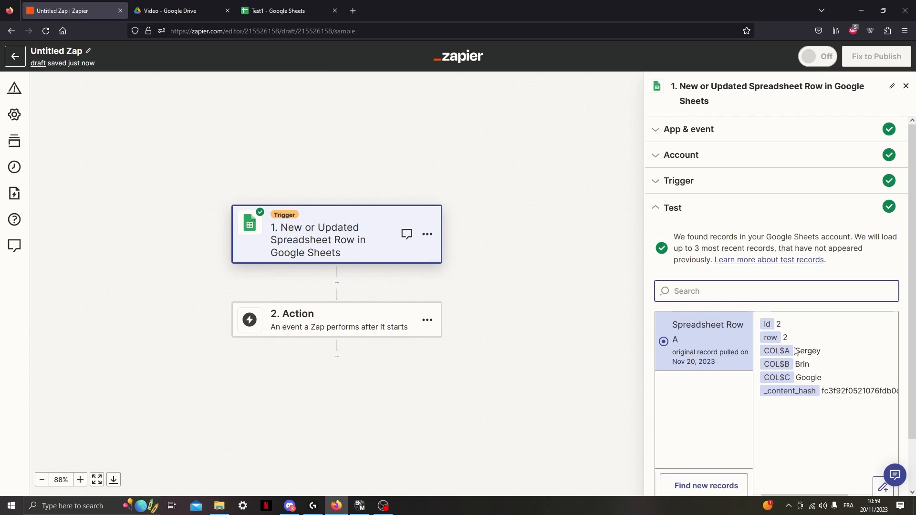
# Set the Zap's action app to Icypeas (1.0.0) with the event Email Search and continue to the account setup.
pyautogui.scroll(-2, 759, 453)
pyautogui.click(755, 475)
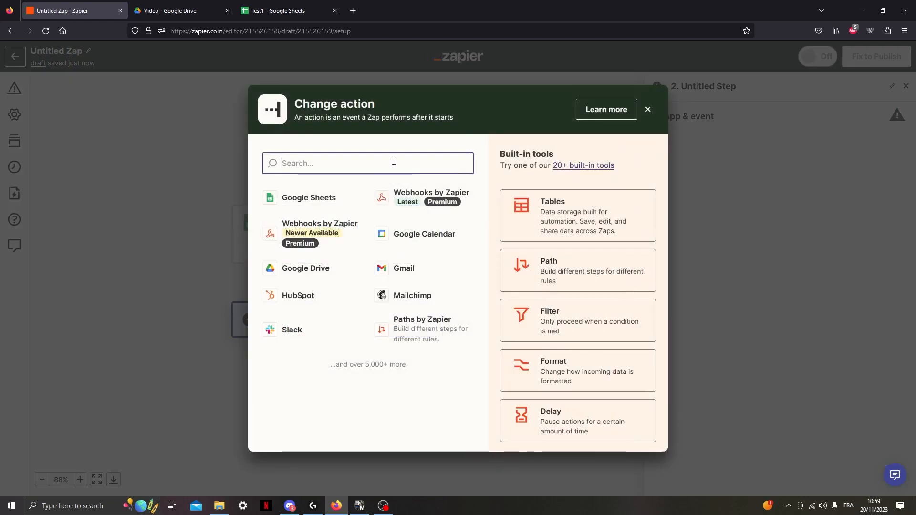
pyautogui.write('icypeas')
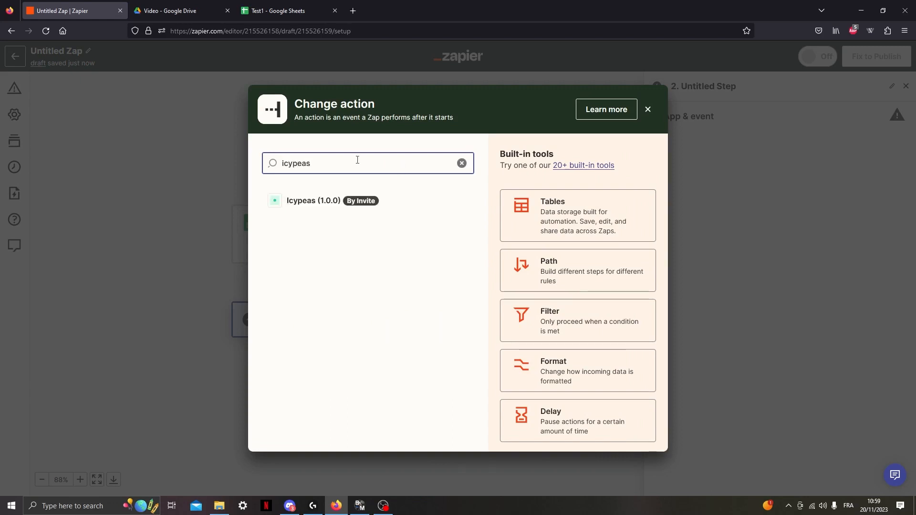
pyautogui.click(328, 209)
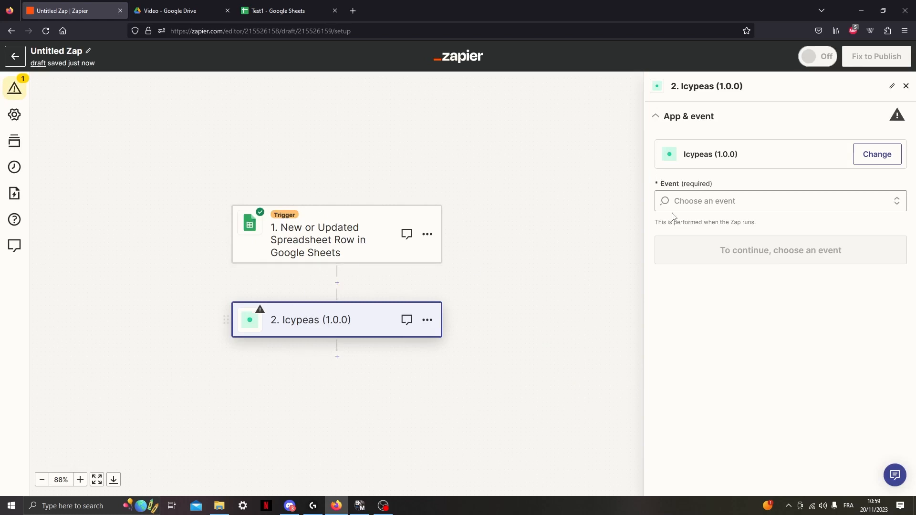
pyautogui.click(742, 208)
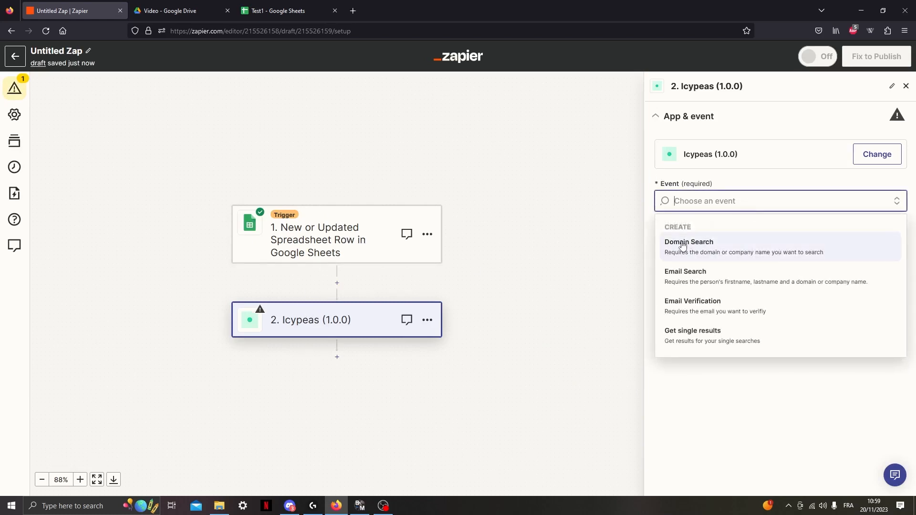
pyautogui.click(719, 273)
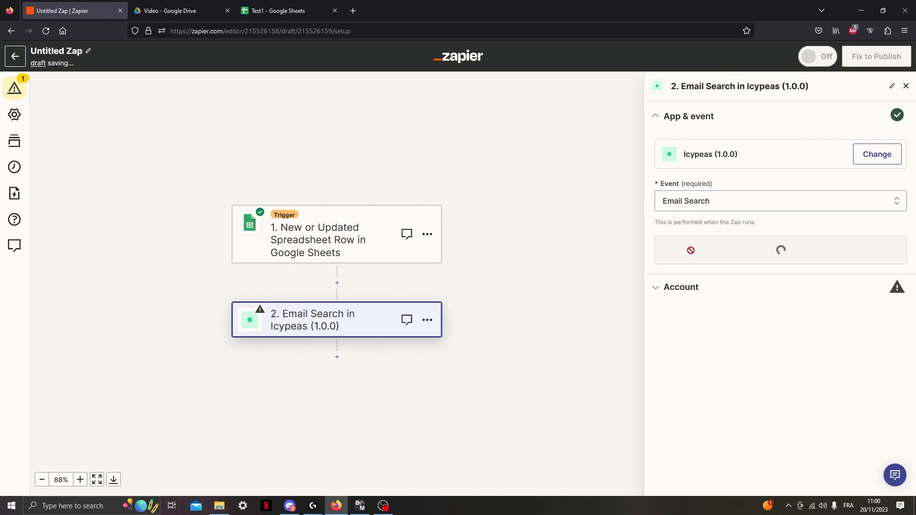
pyautogui.click(778, 249)
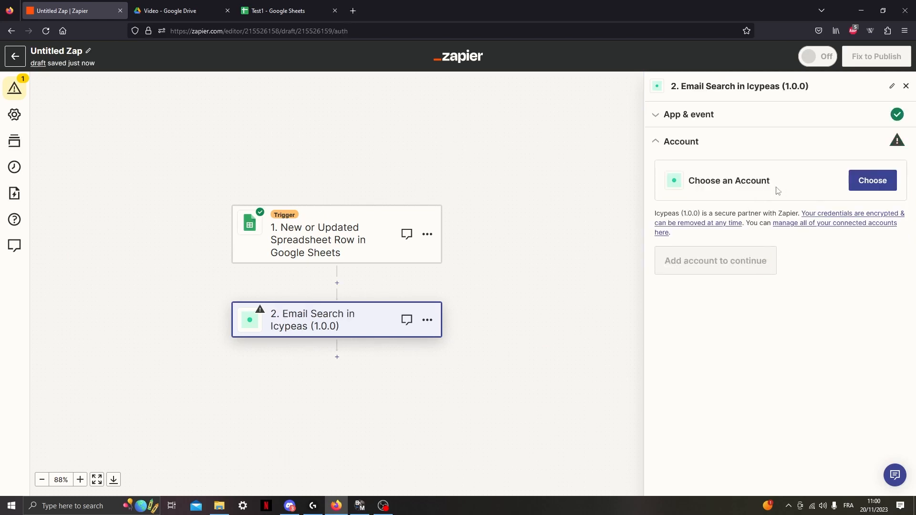
# Start connecting a new Icypeas account and open the Icypeas page that provides the API key.
pyautogui.click(877, 185)
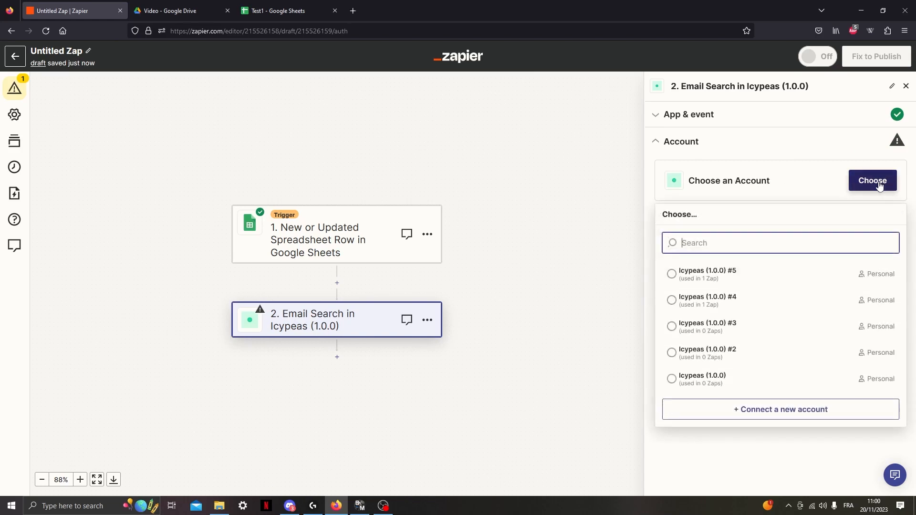
pyautogui.click(757, 418)
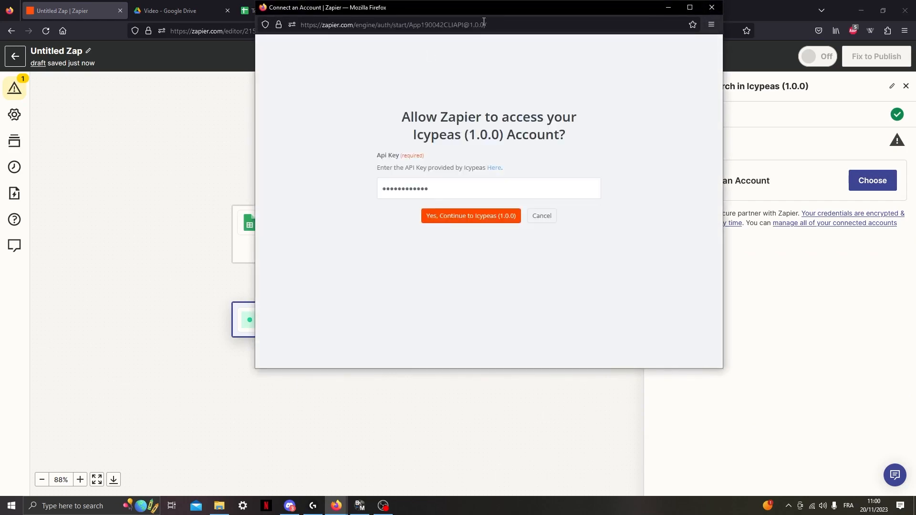
pyautogui.moveTo(484, 15); pyautogui.dragTo(397, 78)
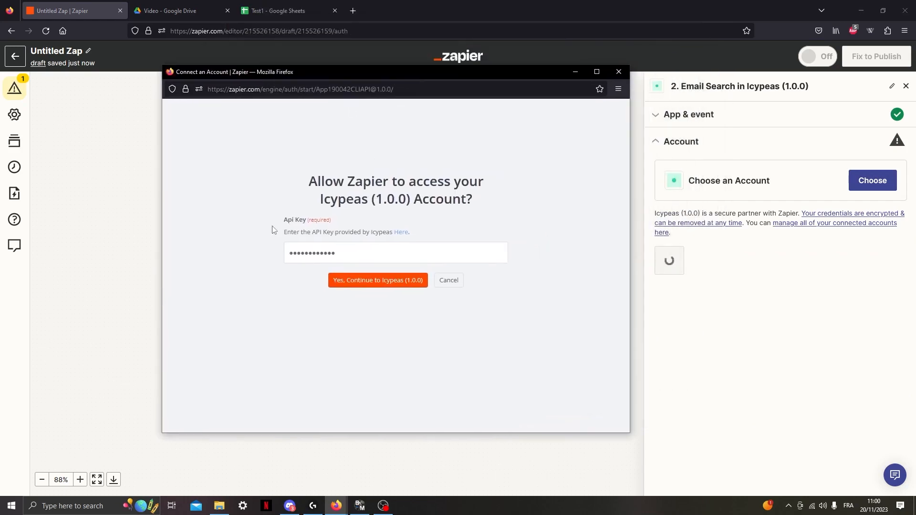
pyautogui.moveTo(311, 231); pyautogui.dragTo(354, 232)
pyautogui.click(444, 241)
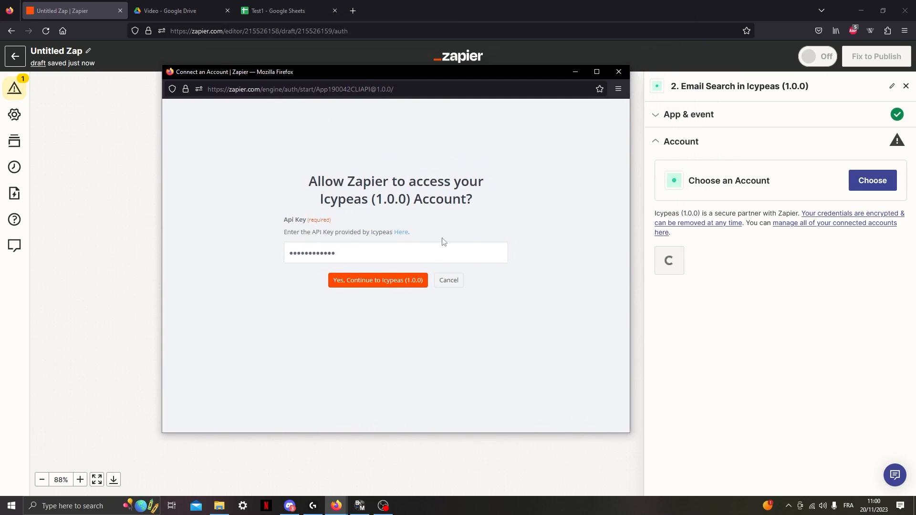
pyautogui.click(401, 233)
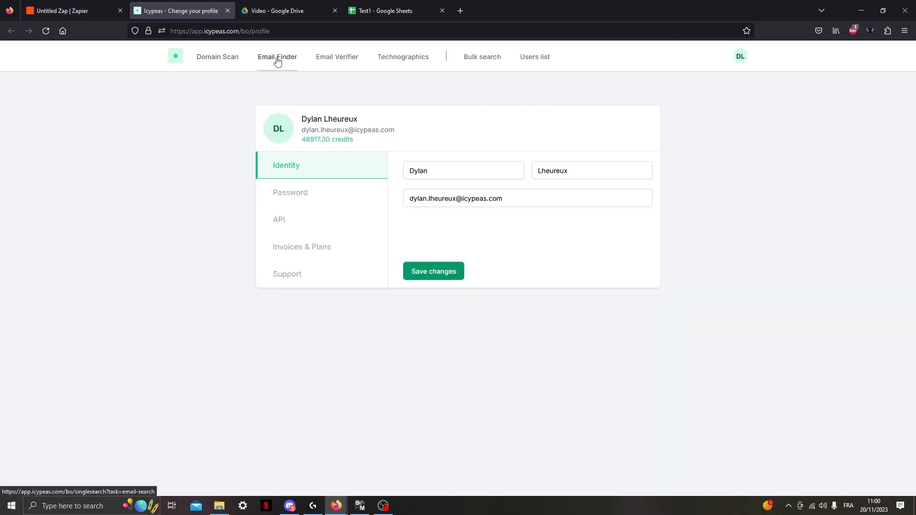
# Open the API section of the Icypeas profile and copy the API key.
pyautogui.click(296, 63)
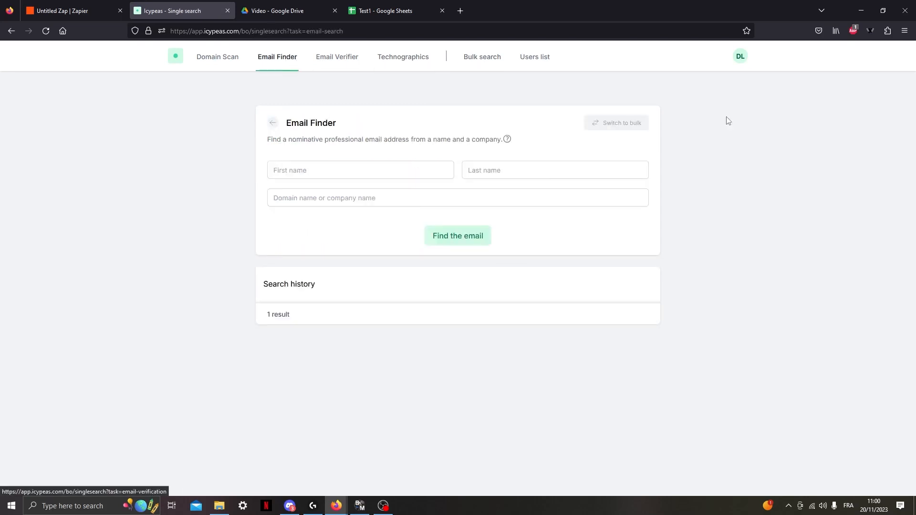
pyautogui.click(742, 63)
pyautogui.click(701, 123)
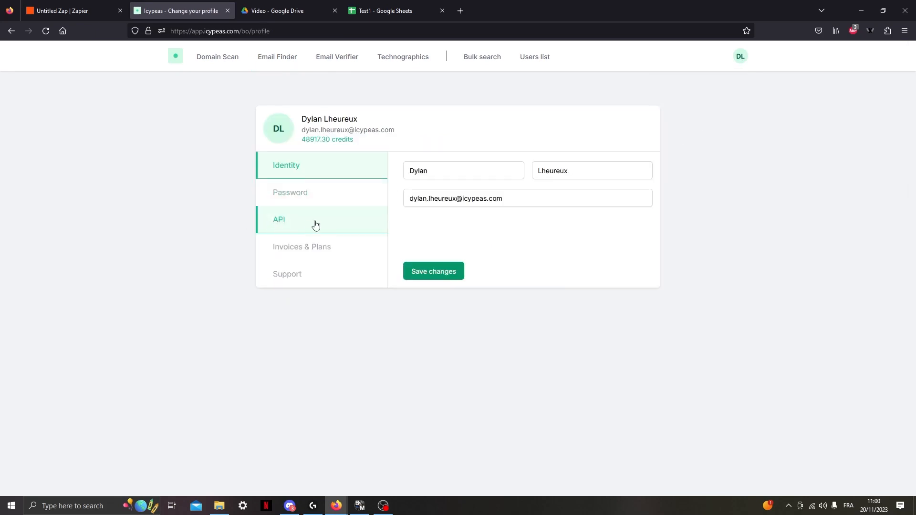
pyautogui.click(298, 224)
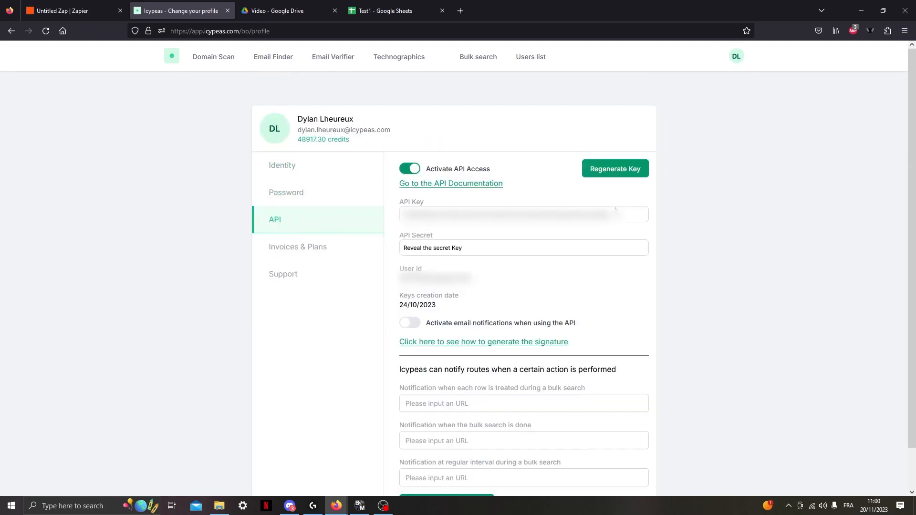
pyautogui.moveTo(616, 221); pyautogui.dragTo(411, 225)
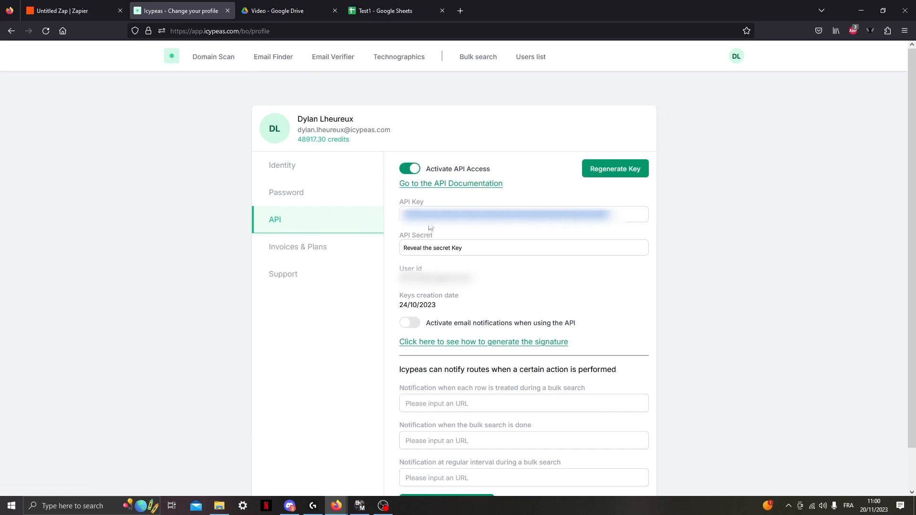
# Return to the Zap, connect a new Icypeas account by pasting the API key, and continue to the action fields.
pyautogui.hotkey('ctrl', 'Tab')
pyautogui.hotkey('ctrl', 'Tab')
pyautogui.hotkey('ctrl', 'Tab')
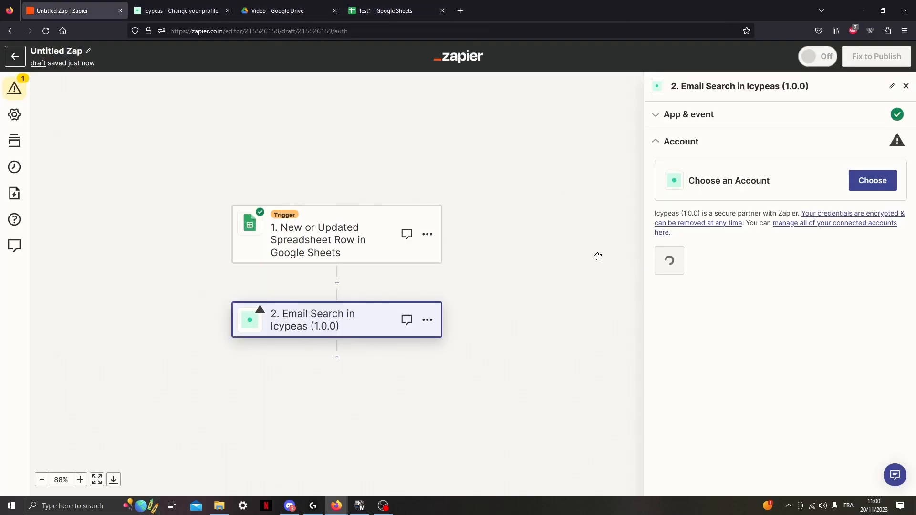
pyautogui.click(869, 187)
pyautogui.click(764, 408)
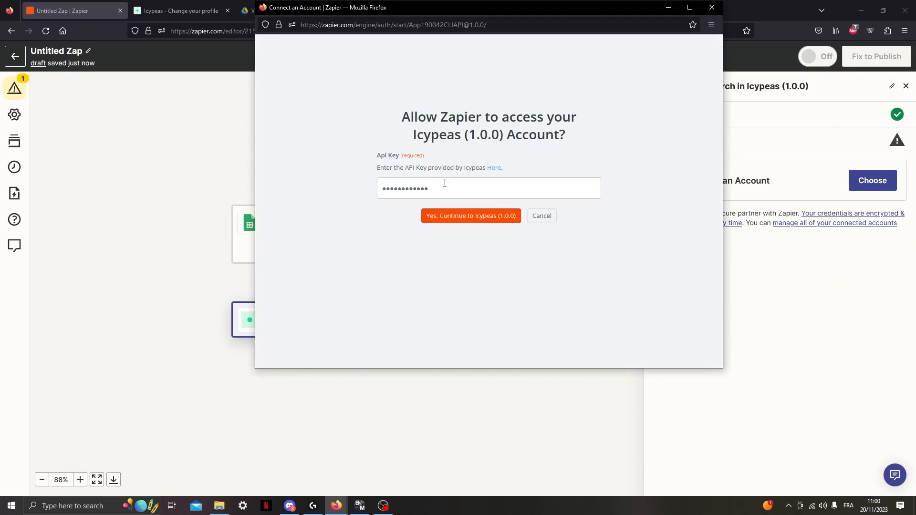
pyautogui.moveTo(445, 183); pyautogui.dragTo(262, 203)
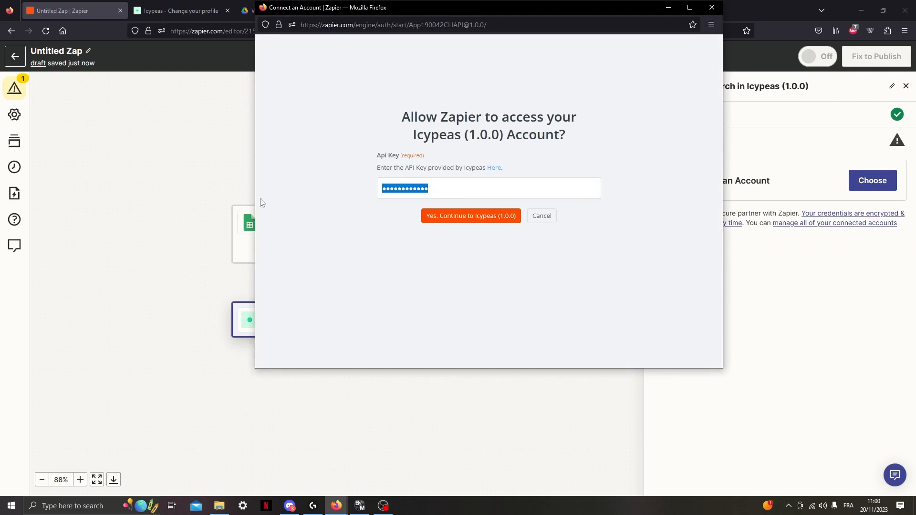
pyautogui.hotkey('ctrl', 'v')
pyautogui.click(466, 221)
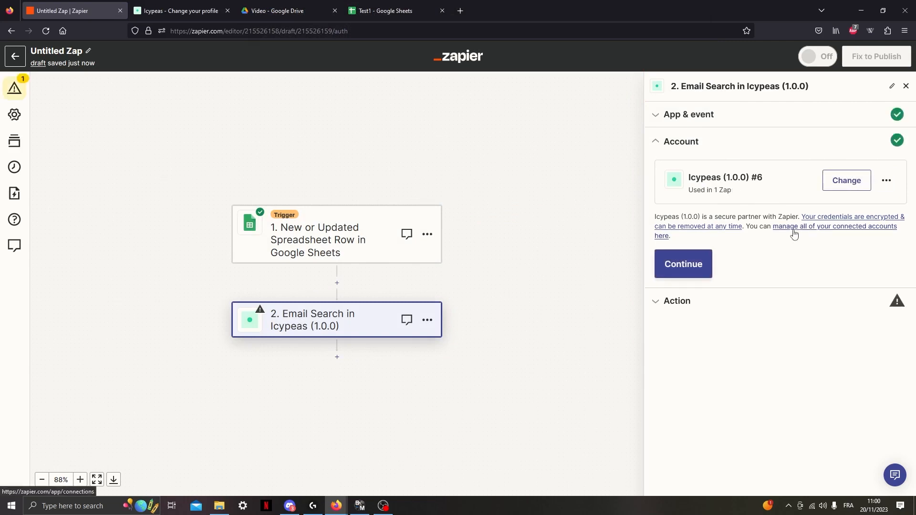
pyautogui.click(701, 267)
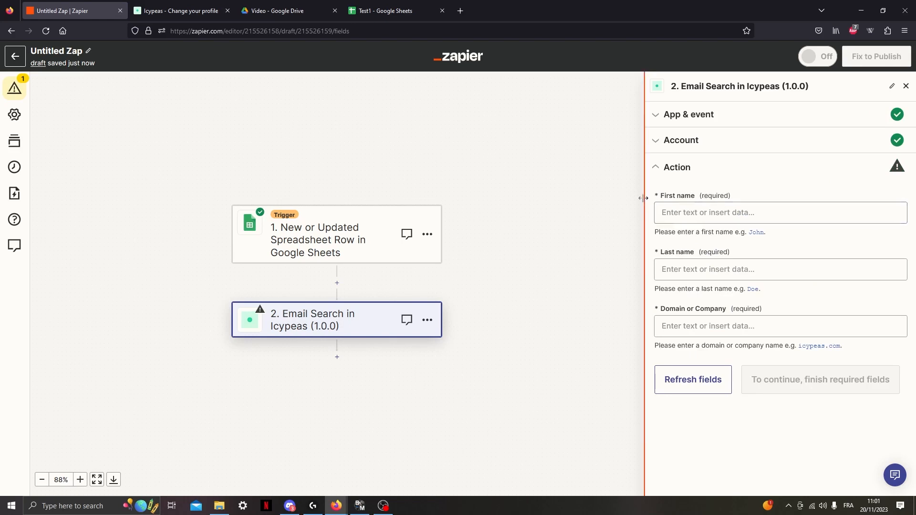
# Map the Email Search action's First name field to the spreadsheet's first name value.
pyautogui.click(723, 210)
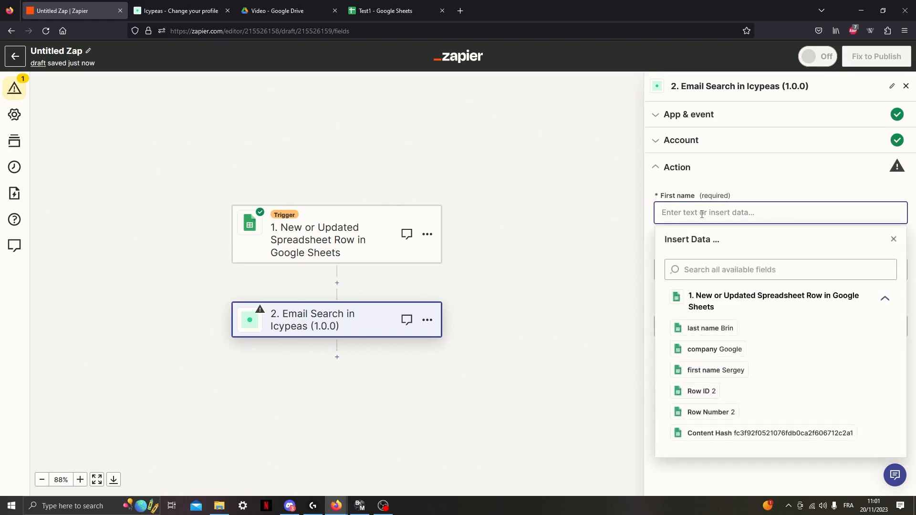
pyautogui.write('S')
pyautogui.press('BackSpace')
pyautogui.press('BackSpace')
pyautogui.press('BackSpace')
pyautogui.press('BackSpace')
pyautogui.press('BackSpace')
pyautogui.click(724, 376)
pyautogui.click(769, 199)
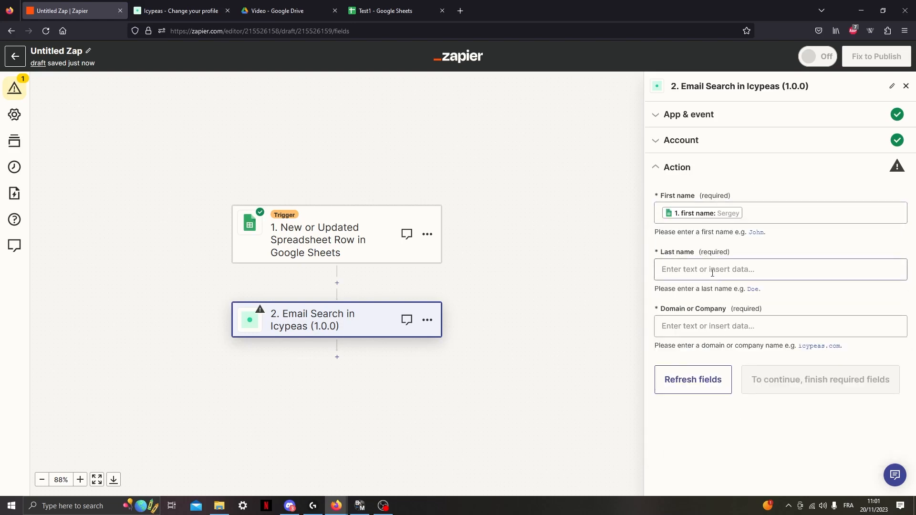
# Map the Last name field to the spreadsheet's last name value and Domain or Company to its company value.
pyautogui.click(713, 273)
pyautogui.click(696, 382)
pyautogui.click(776, 246)
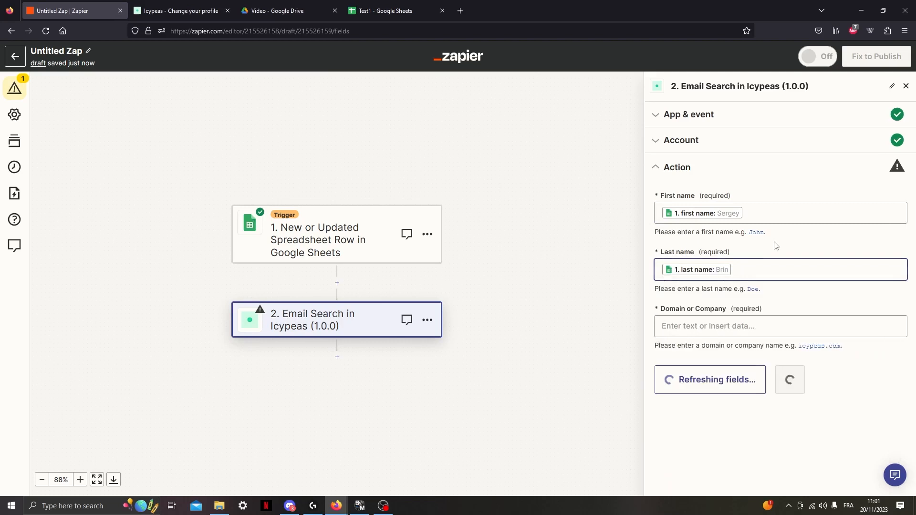
pyautogui.click(714, 325)
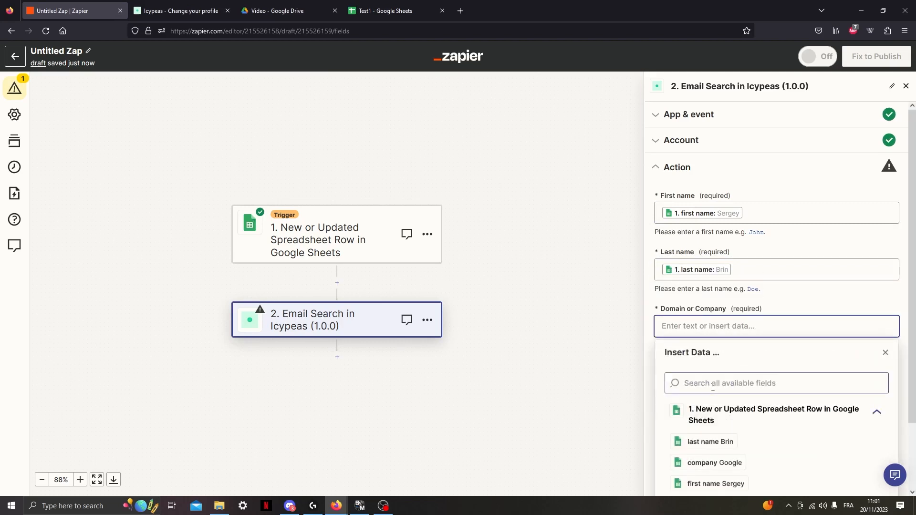
pyautogui.scroll(-2, 711, 410)
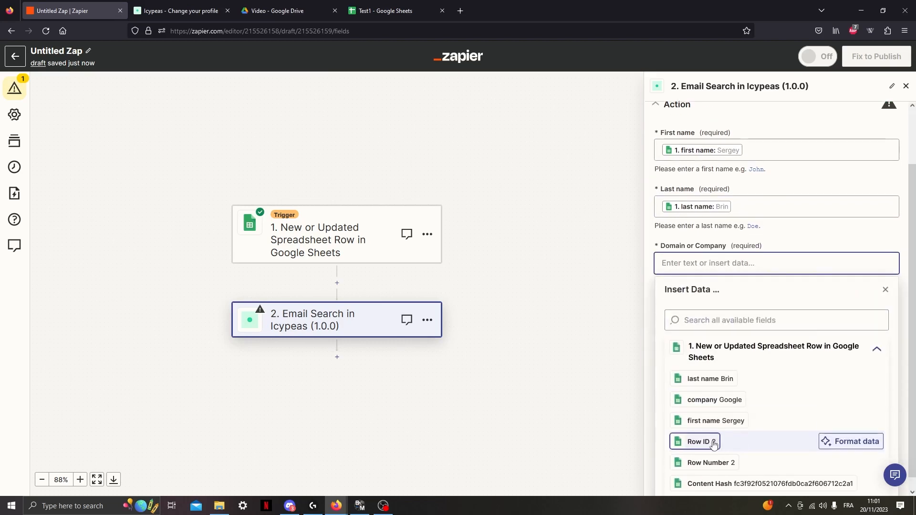
pyautogui.click(712, 408)
pyautogui.click(800, 234)
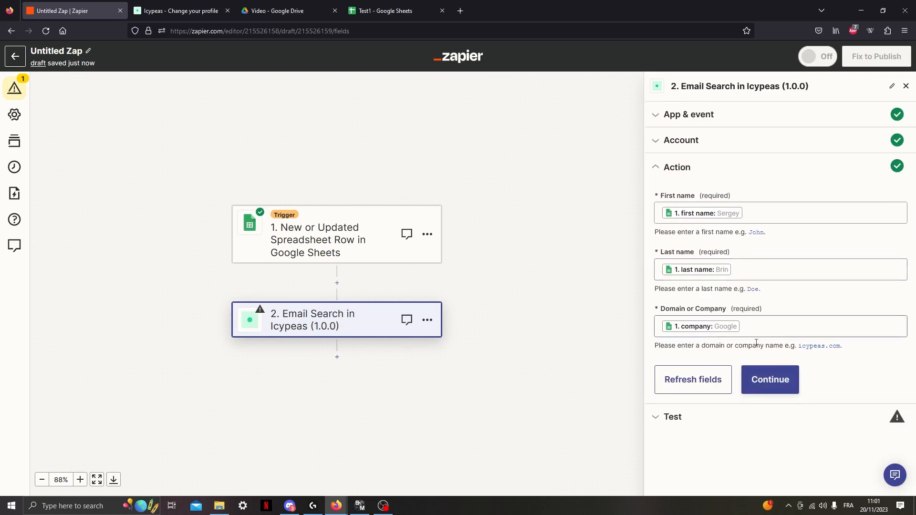
# Test the Email Search step and examine the success value and item _id in its response.
pyautogui.click(769, 381)
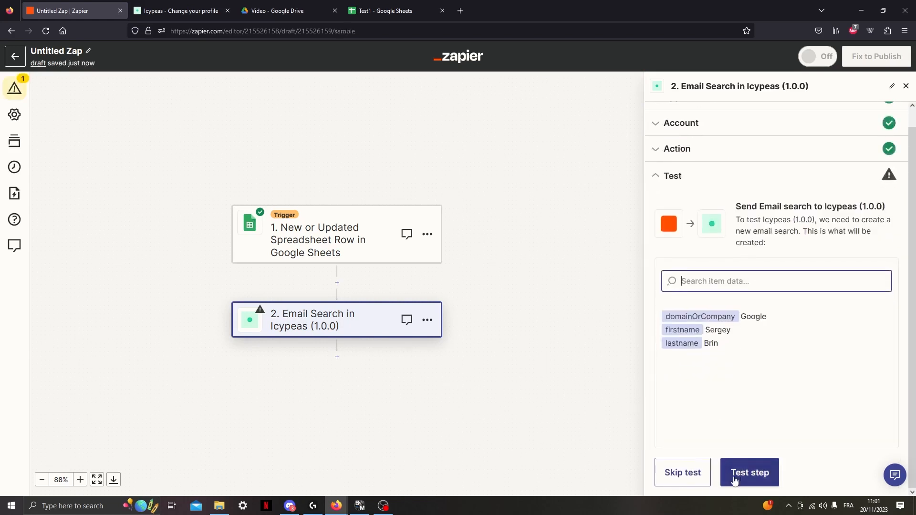
pyautogui.click(749, 474)
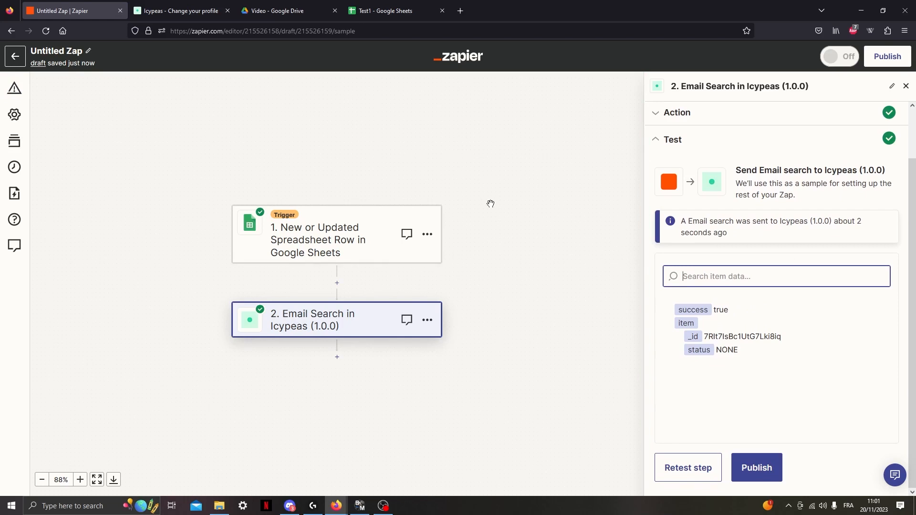
pyautogui.moveTo(714, 310); pyautogui.dragTo(740, 317)
pyautogui.click(762, 312)
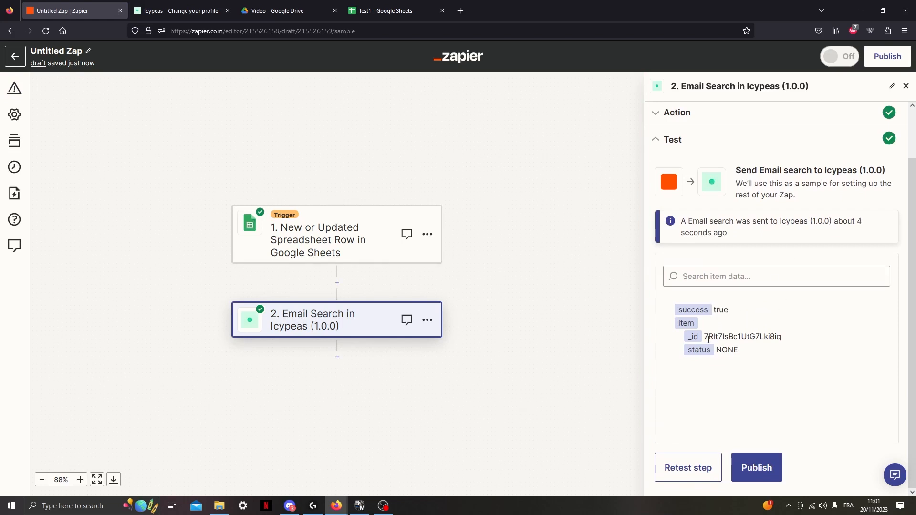
pyautogui.moveTo(711, 338); pyautogui.dragTo(786, 344)
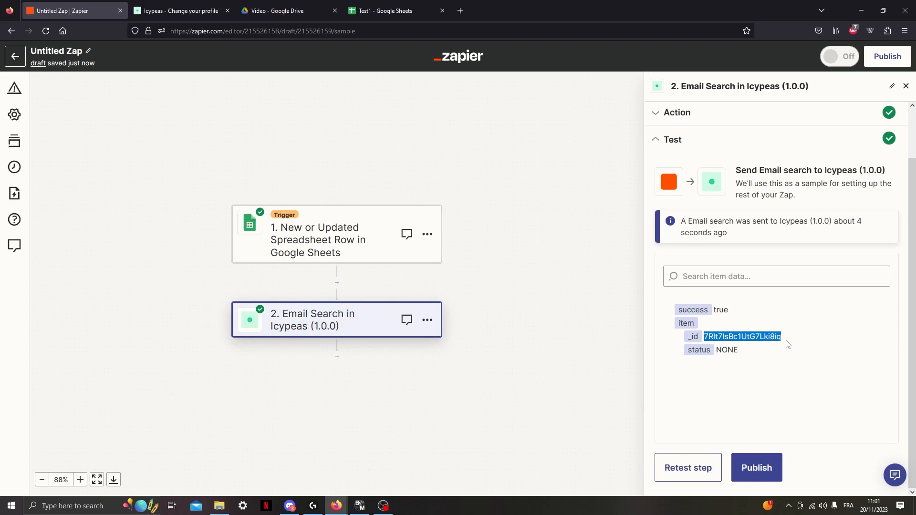
pyautogui.click(763, 371)
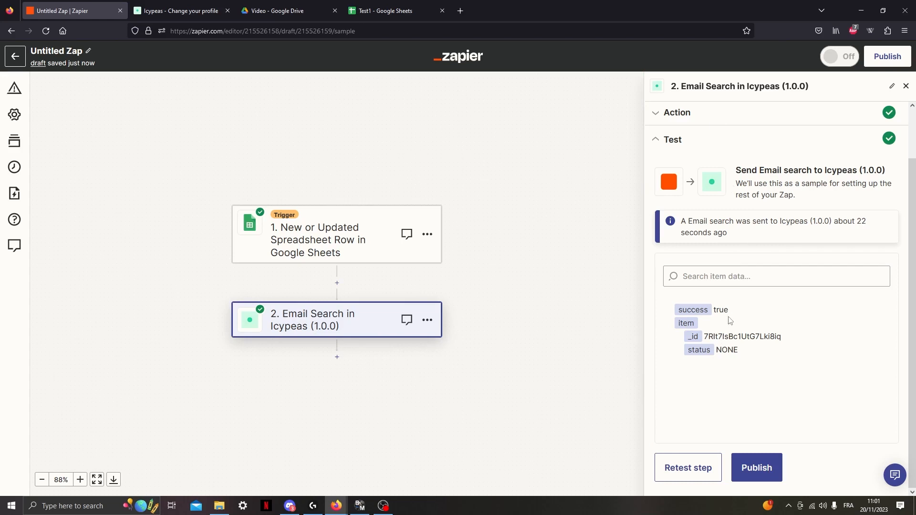
# Add a third Zap step using Icypeas (1.0.0) with the event Get single results, and continue to its account setup.
pyautogui.click(337, 358)
pyautogui.click(330, 162)
pyautogui.write('icypeas')
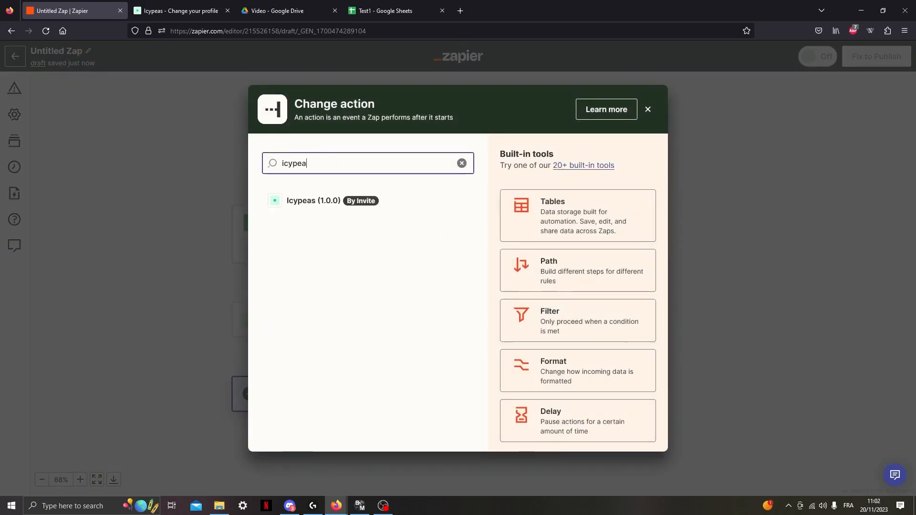
pyautogui.click(335, 207)
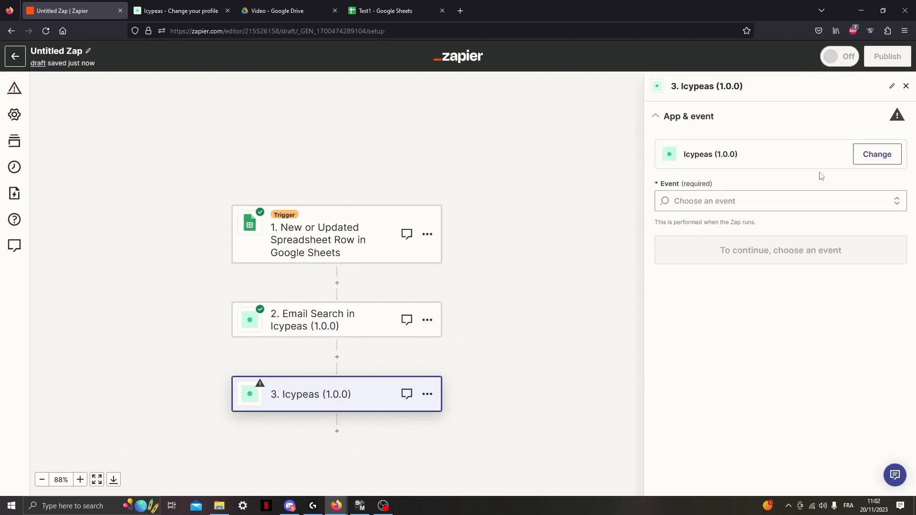
pyautogui.click(714, 200)
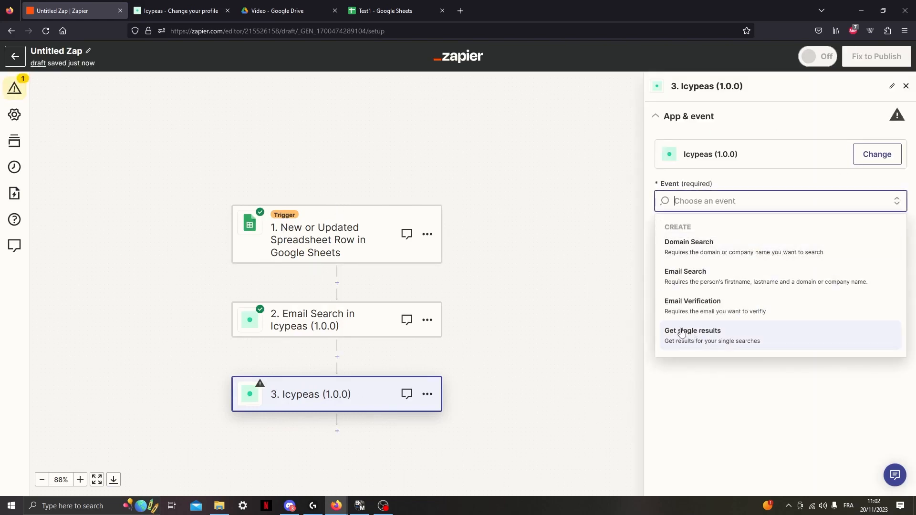
pyautogui.click(742, 336)
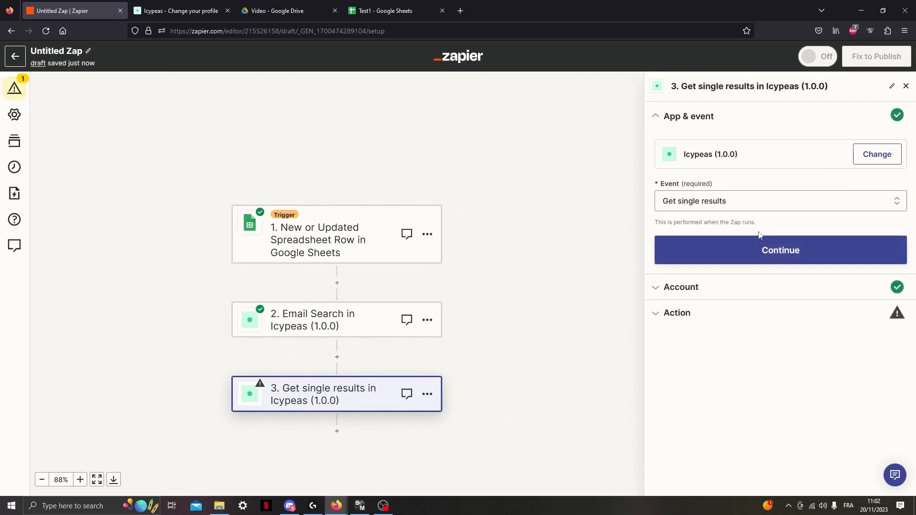
pyautogui.click(769, 251)
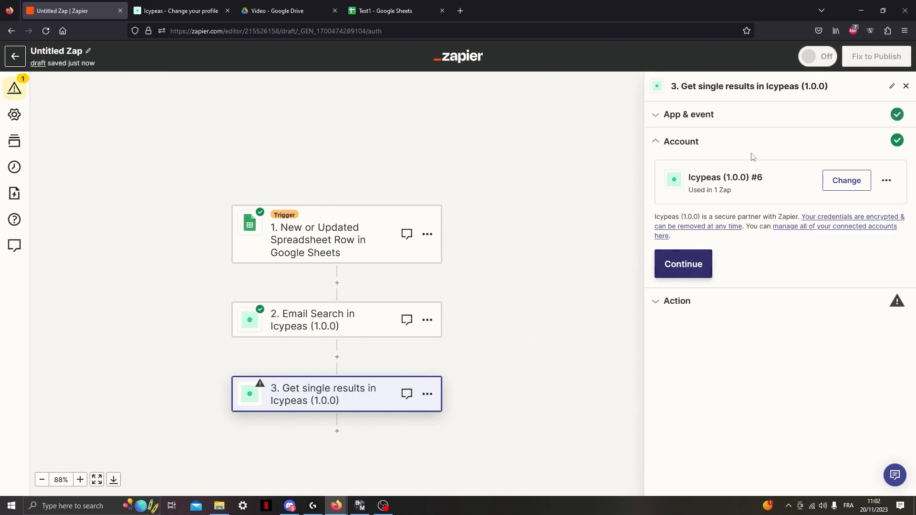
# Continue to the Get single results action fields and fill User id with the user ID copied from the Icypeas profile's API settings.
pyautogui.click(687, 264)
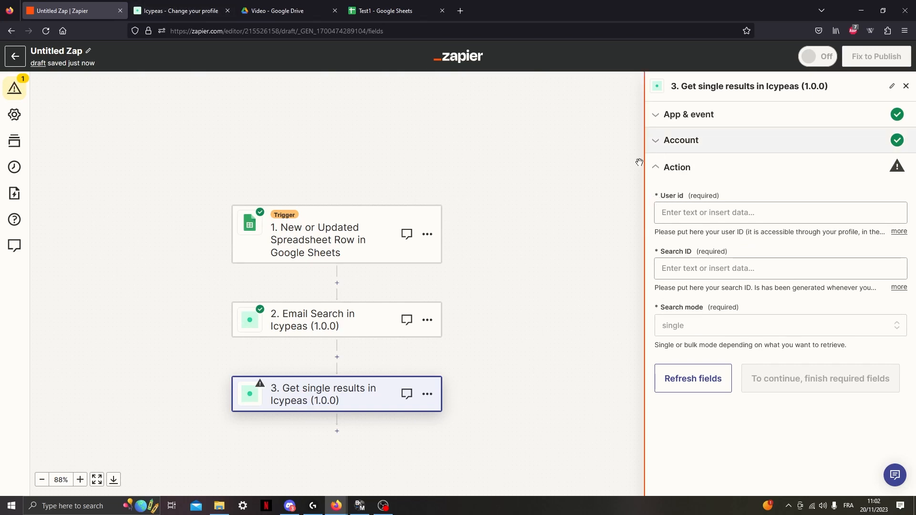
pyautogui.click(171, 7)
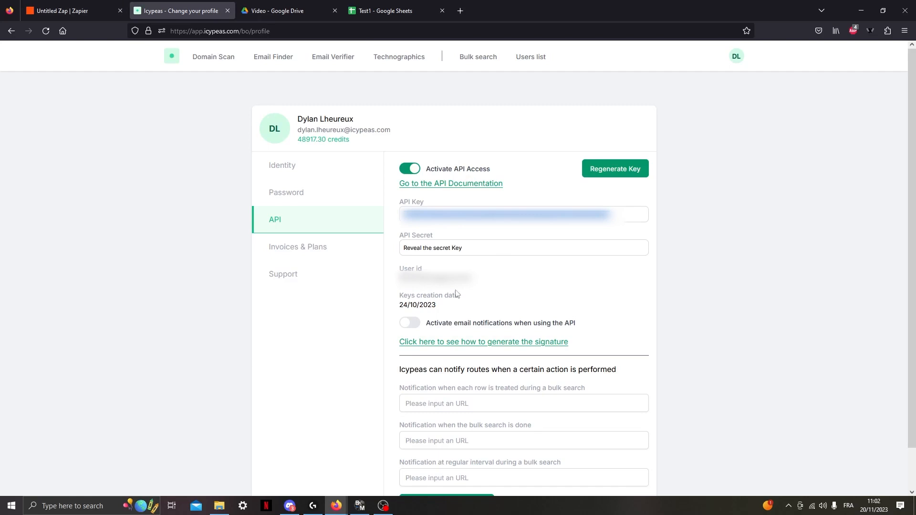
pyautogui.moveTo(477, 280); pyautogui.dragTo(399, 279)
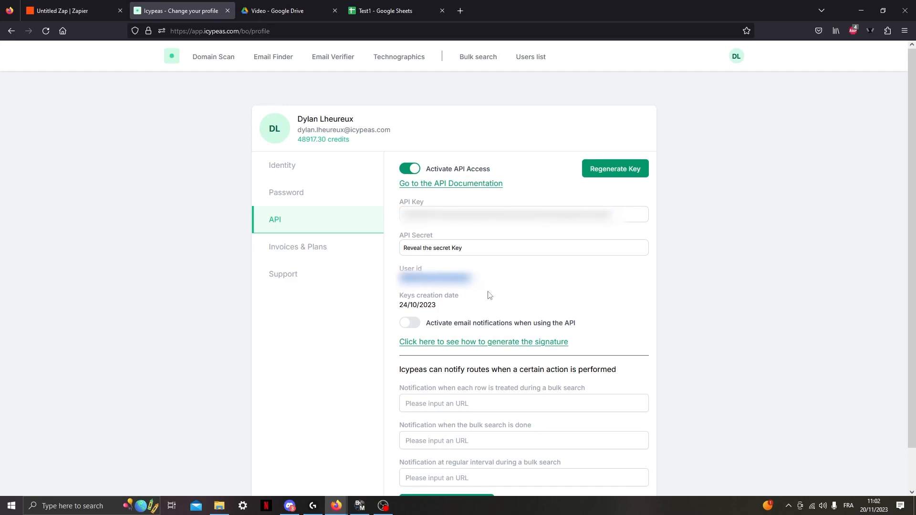
pyautogui.click(387, 10)
pyautogui.click(67, 10)
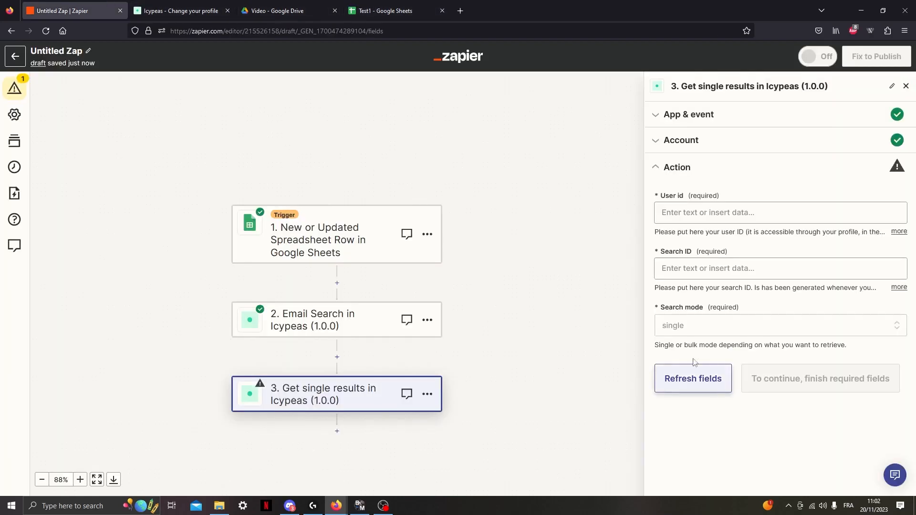
pyautogui.click(707, 212)
pyautogui.hotkey('ctrl', 'v')
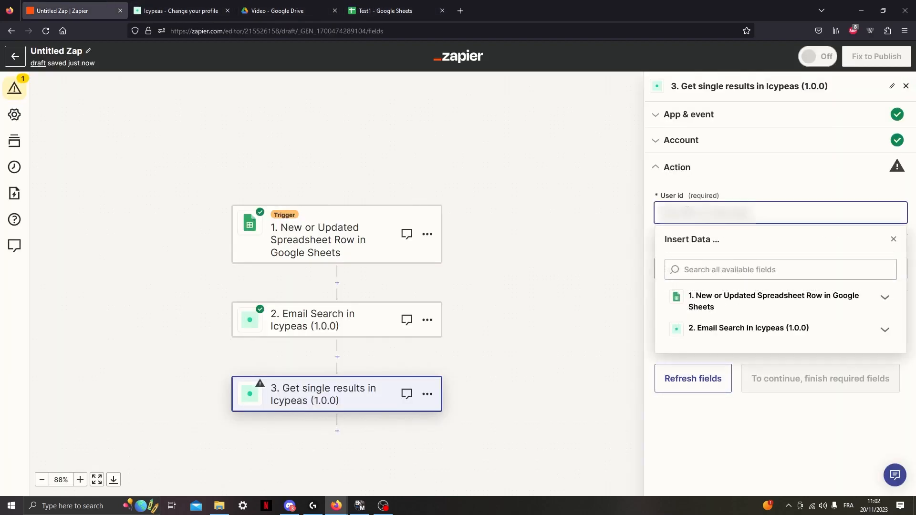
pyautogui.click(755, 186)
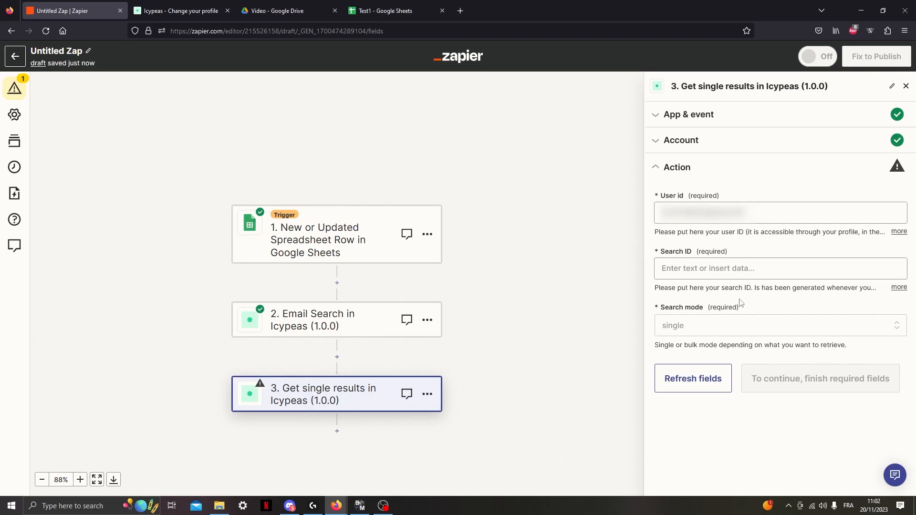
# Review the Email Search step's test response and locate the item _id needed as the search ID.
pyautogui.click(740, 267)
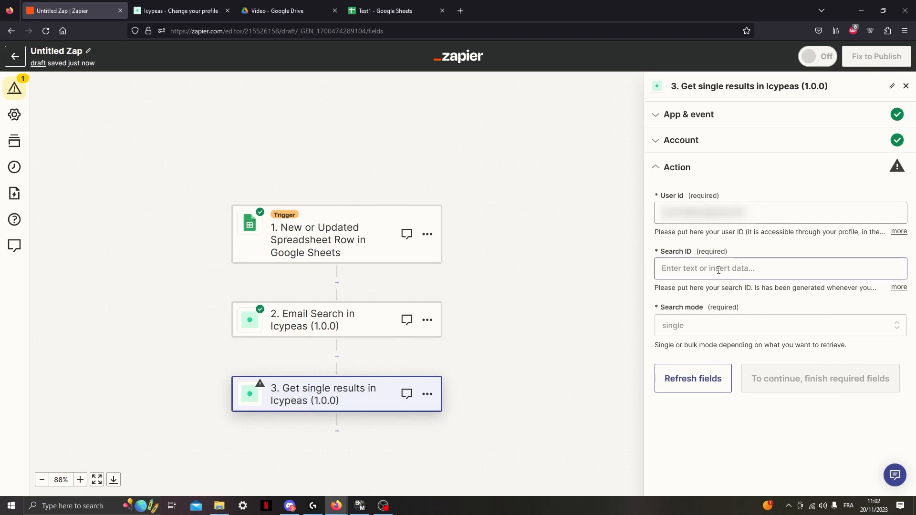
pyautogui.press('Escape')
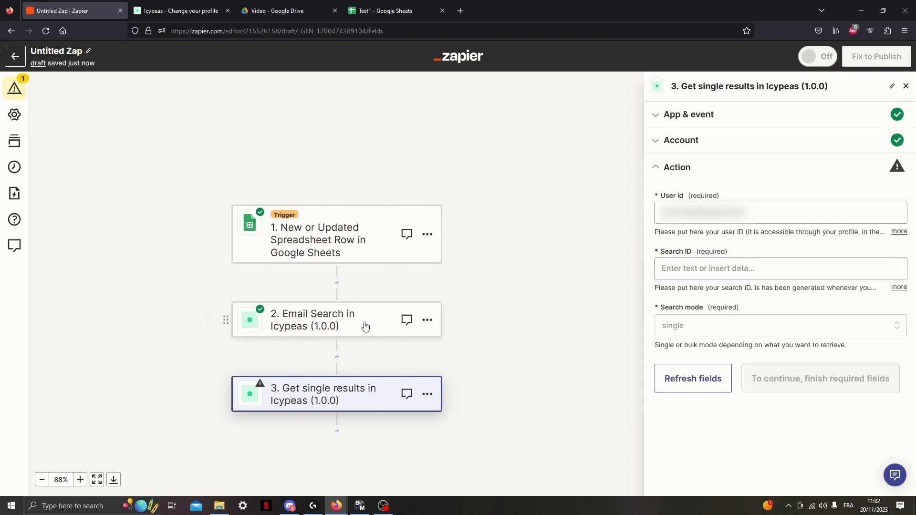
pyautogui.click(365, 325)
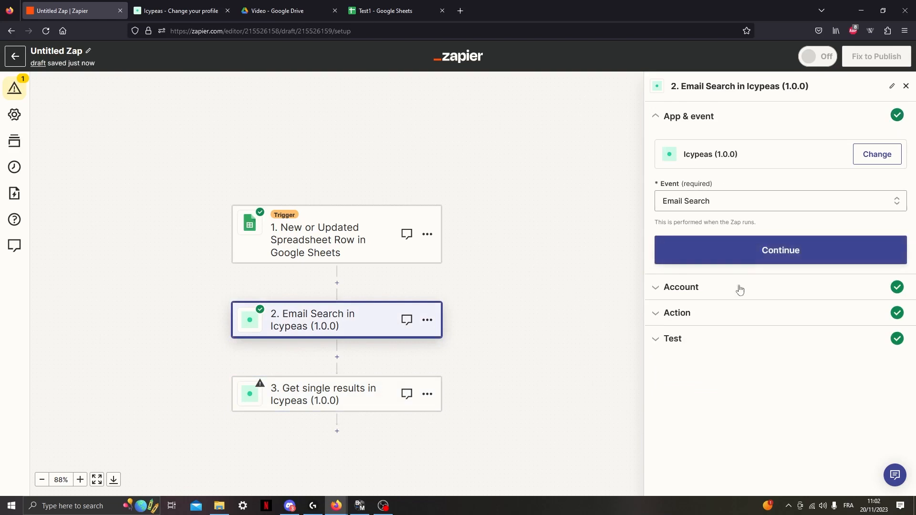
pyautogui.click(721, 257)
pyautogui.click(657, 272)
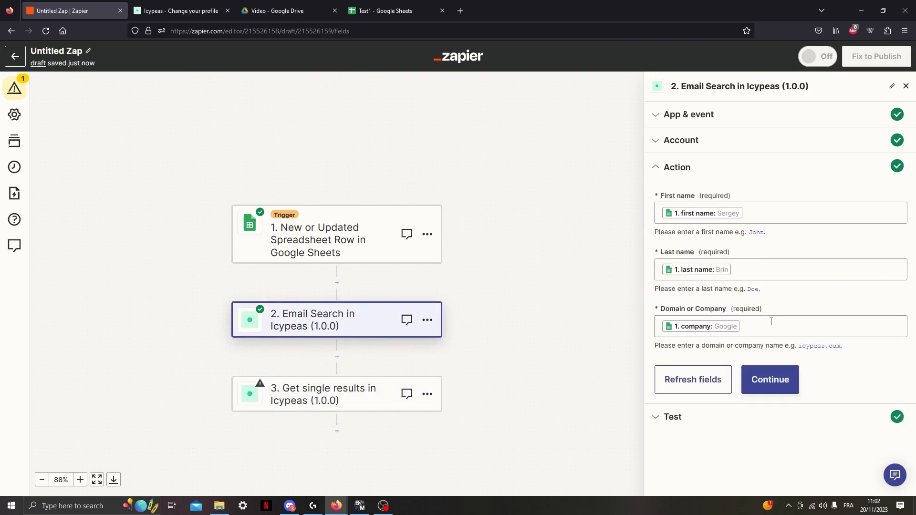
pyautogui.click(764, 378)
pyautogui.moveTo(705, 389)
pyautogui.mouseDown()
pyautogui.moveTo(776, 397)
pyautogui.moveTo(707, 392)
pyautogui.mouseUp()
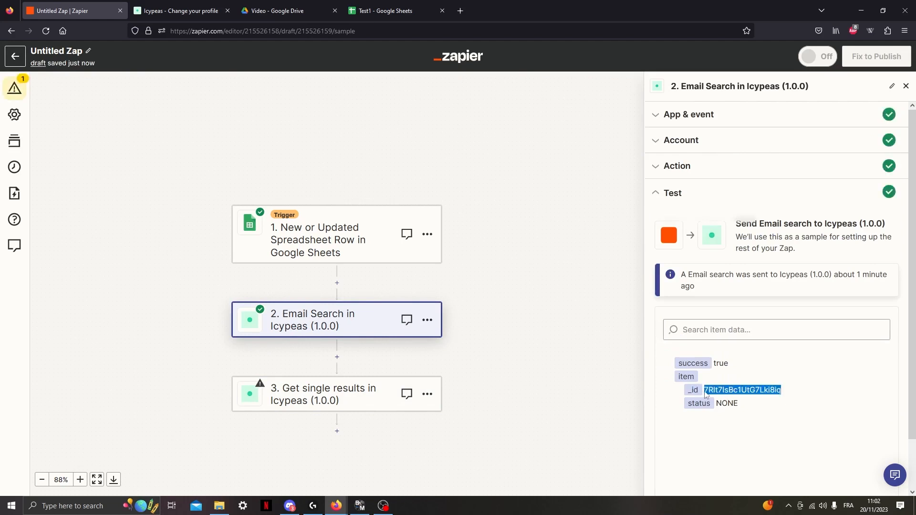
# Map the Get single results step's Search ID to the Email Search id value, keeping Search mode as single.
pyautogui.click(319, 405)
pyautogui.click(734, 264)
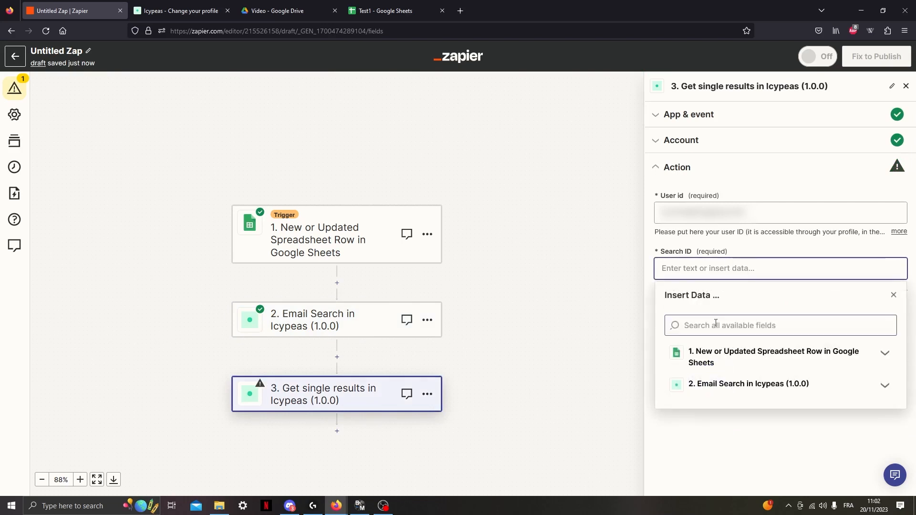
pyautogui.click(884, 386)
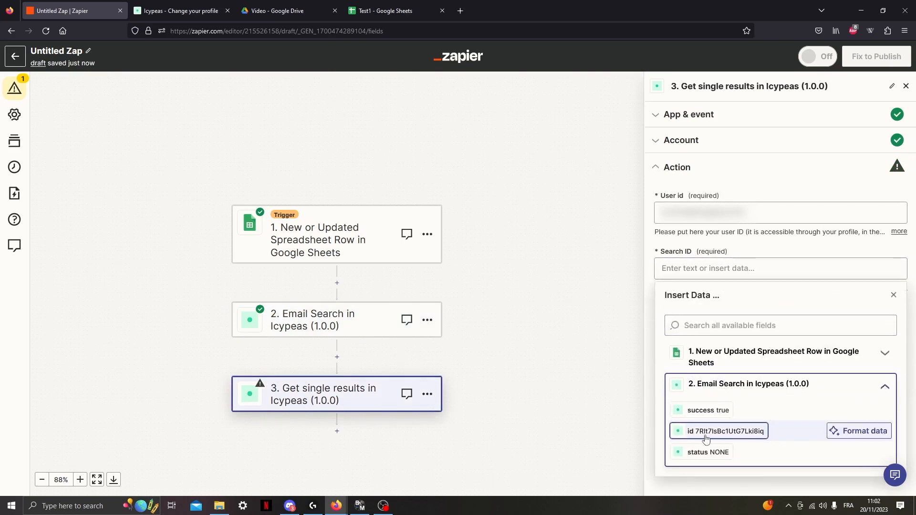
pyautogui.click(746, 434)
pyautogui.click(771, 247)
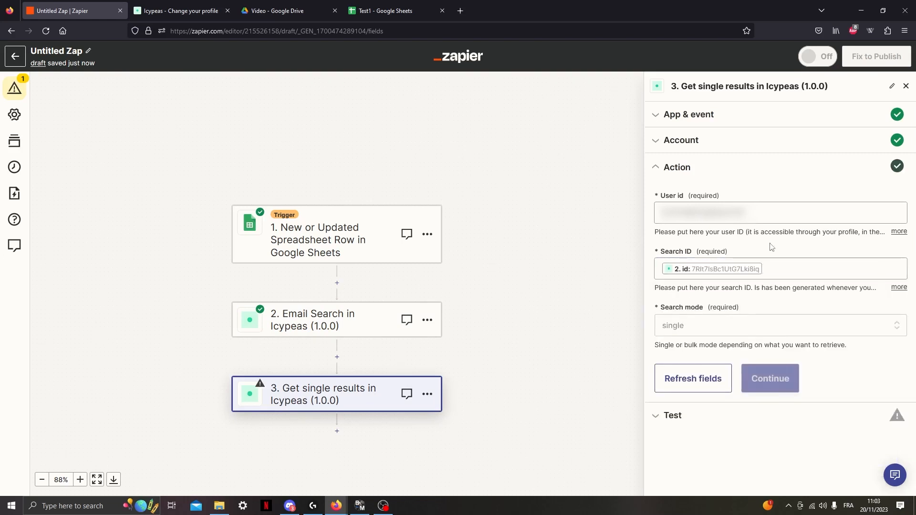
pyautogui.click(708, 318)
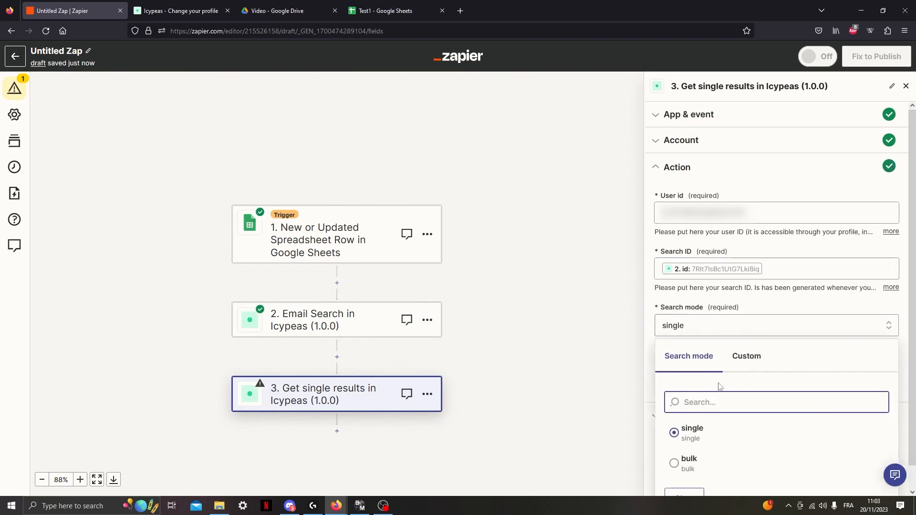
pyautogui.click(745, 302)
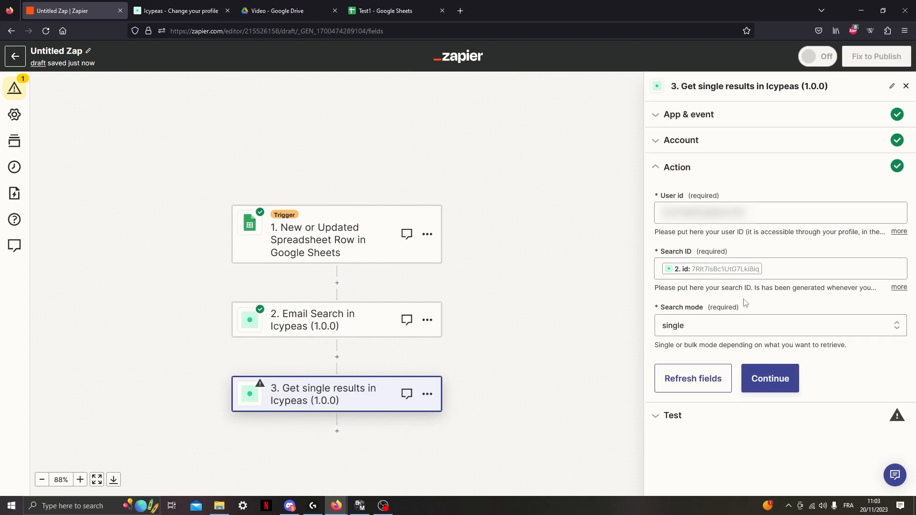
# Test the Get single results step and examine the email address and certainty in its response.
pyautogui.click(772, 380)
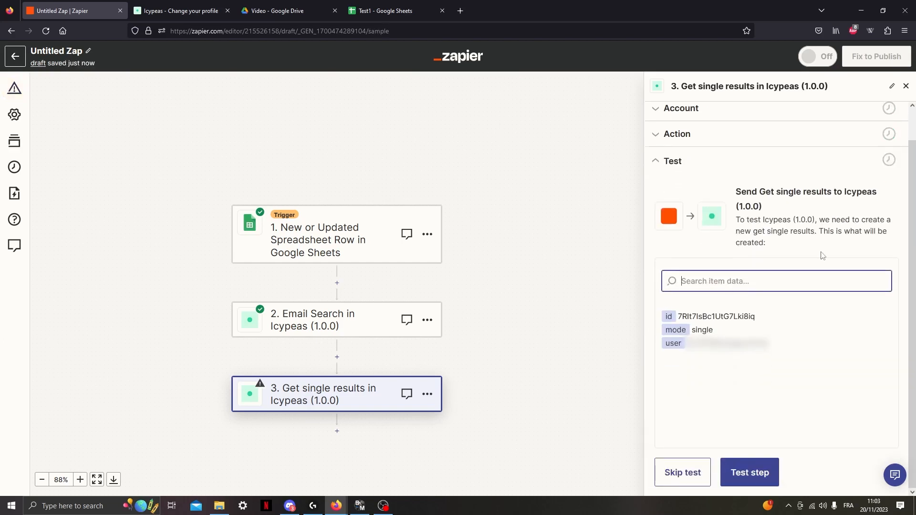
pyautogui.click(745, 484)
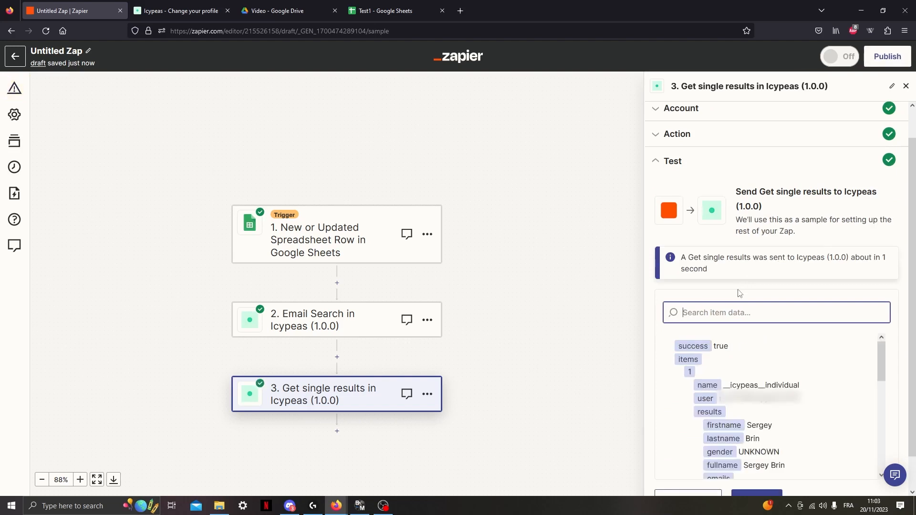
pyautogui.scroll(2, 782, 384)
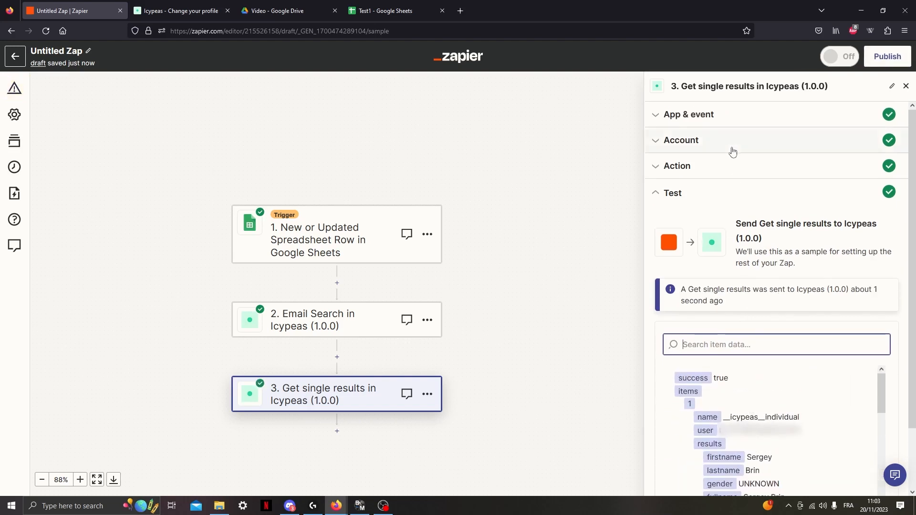
pyautogui.scroll(-3, 779, 169)
pyautogui.scroll(-1, 767, 353)
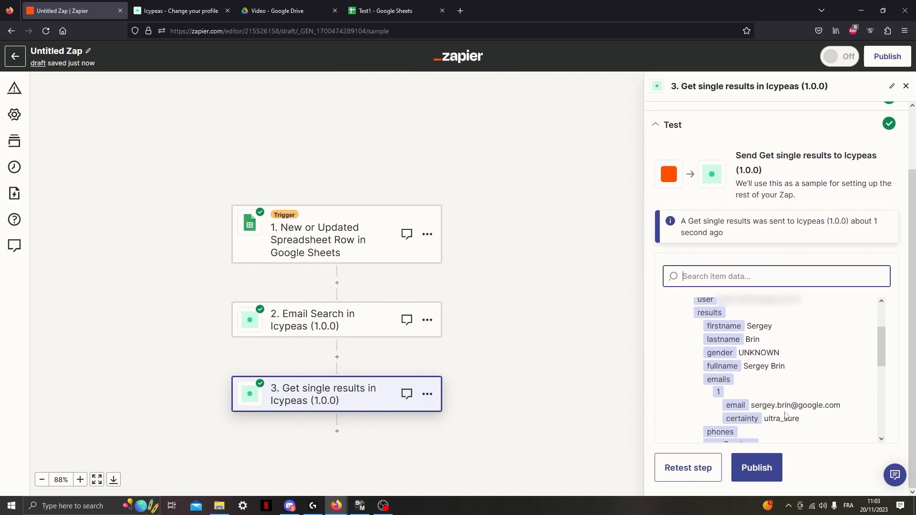
pyautogui.moveTo(753, 406); pyautogui.dragTo(843, 414)
pyautogui.click(845, 371)
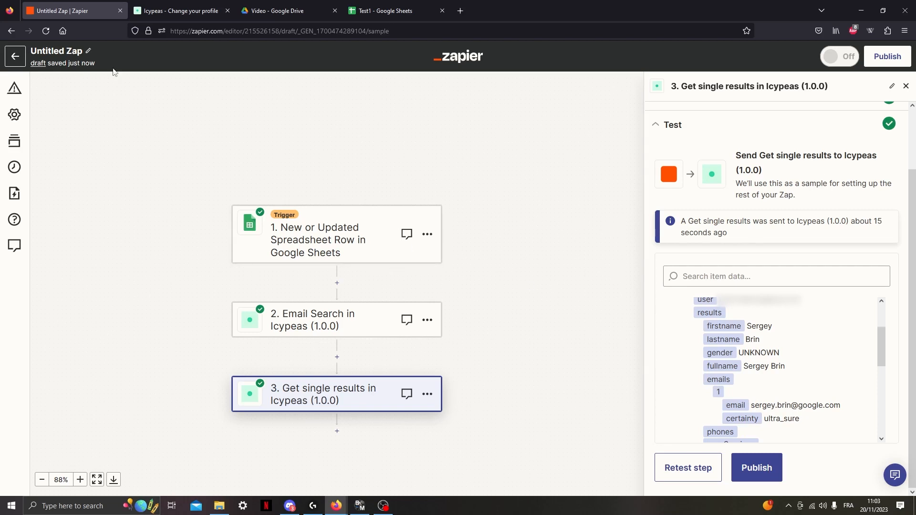
# Leave the current Zap's editor and create a new Zap from the Zaps home page.
pyautogui.click(15, 56)
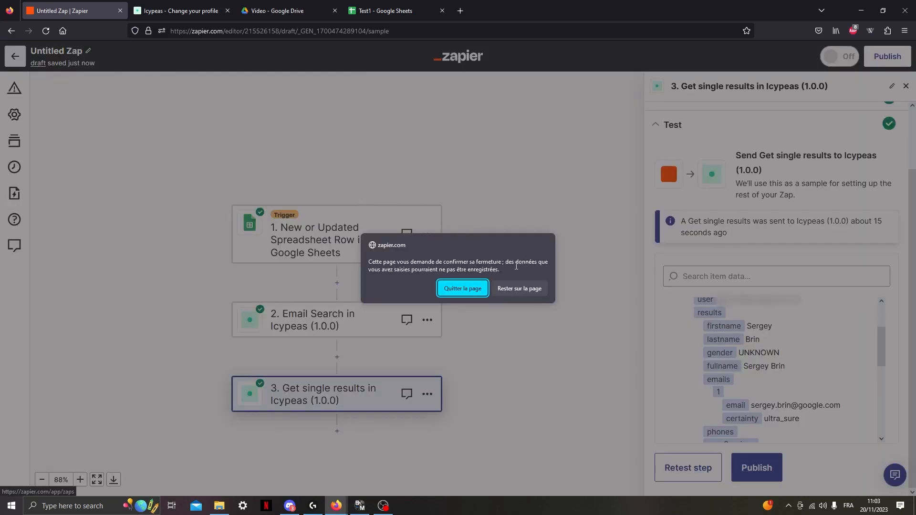
pyautogui.click(481, 293)
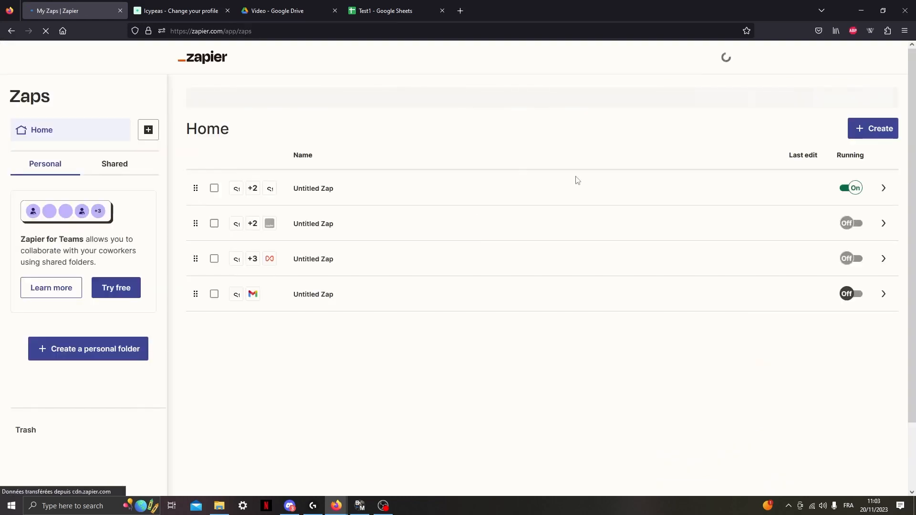
pyautogui.click(864, 130)
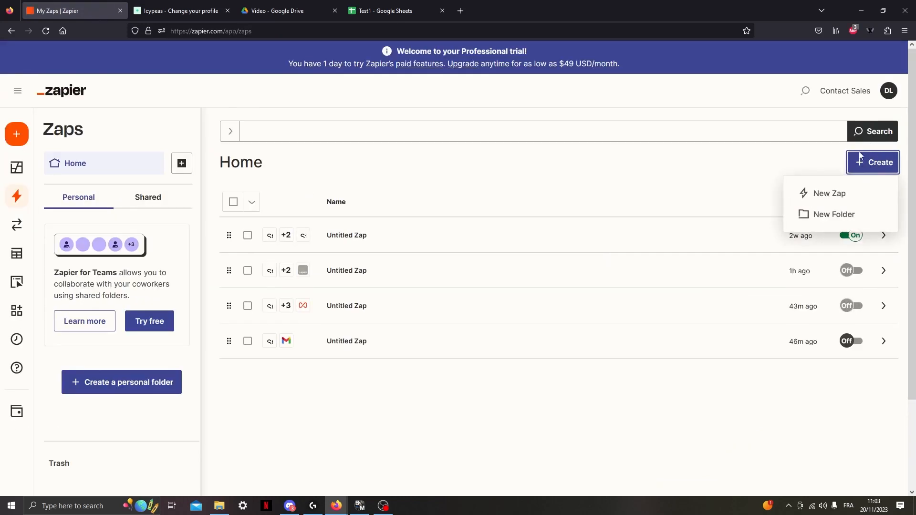
pyautogui.click(832, 197)
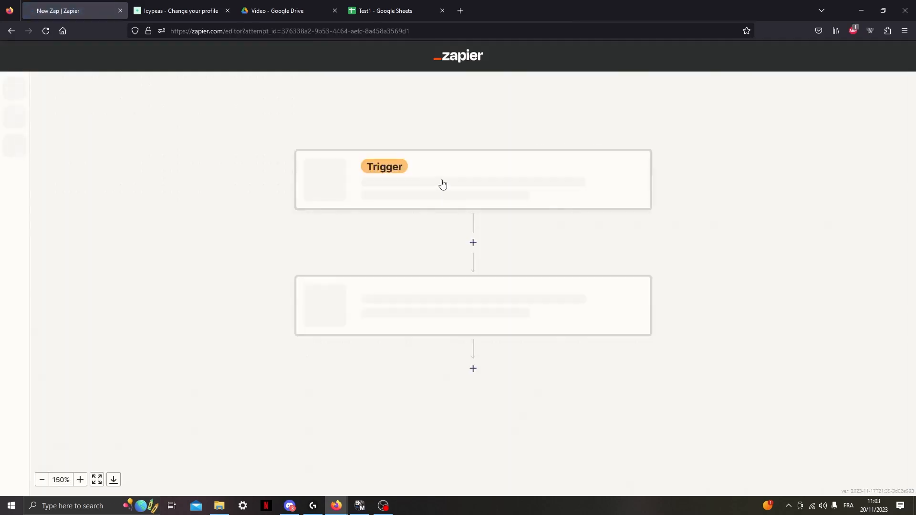
# Create a new Google Sheets spreadsheet in the Video folder of Google Drive and name it Domain search.
pyautogui.click(295, 5)
pyautogui.rightClick(296, 207)
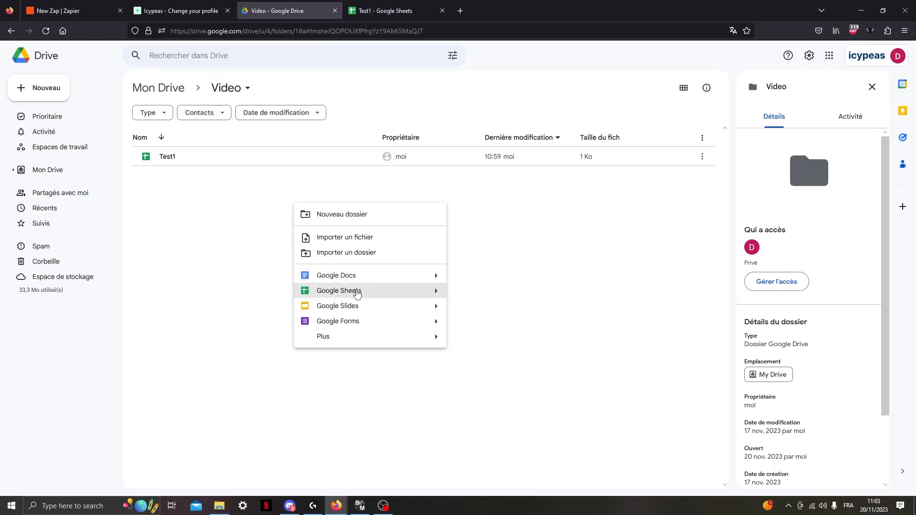
pyautogui.click(357, 292)
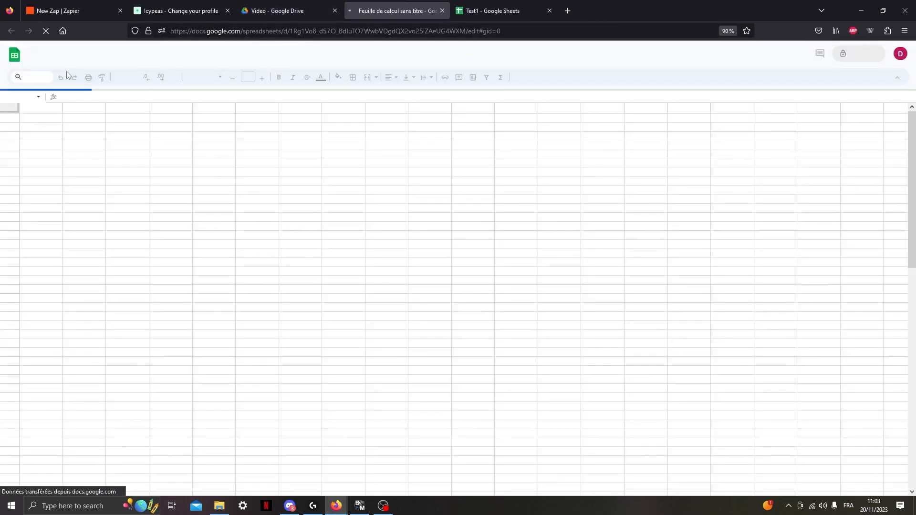
pyautogui.click(93, 51)
pyautogui.write('Domain s')
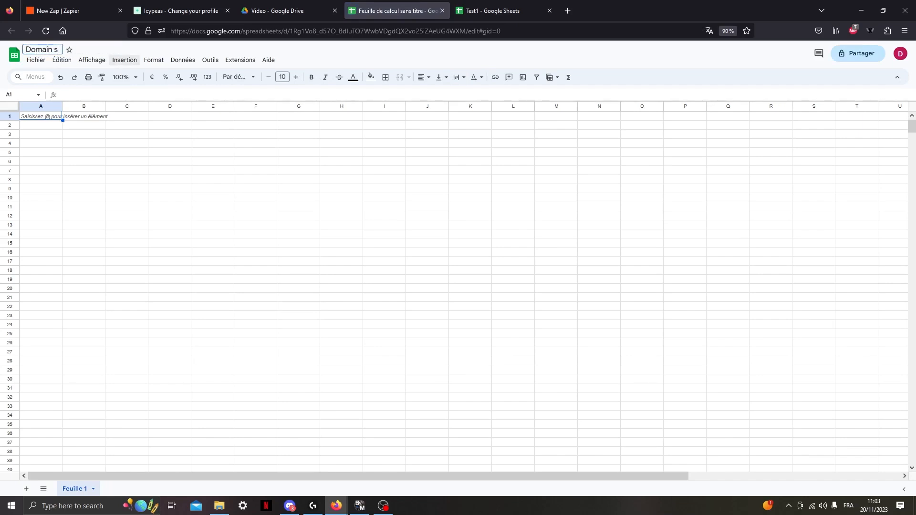
pyautogui.write('earch')
pyautogui.press('Return')
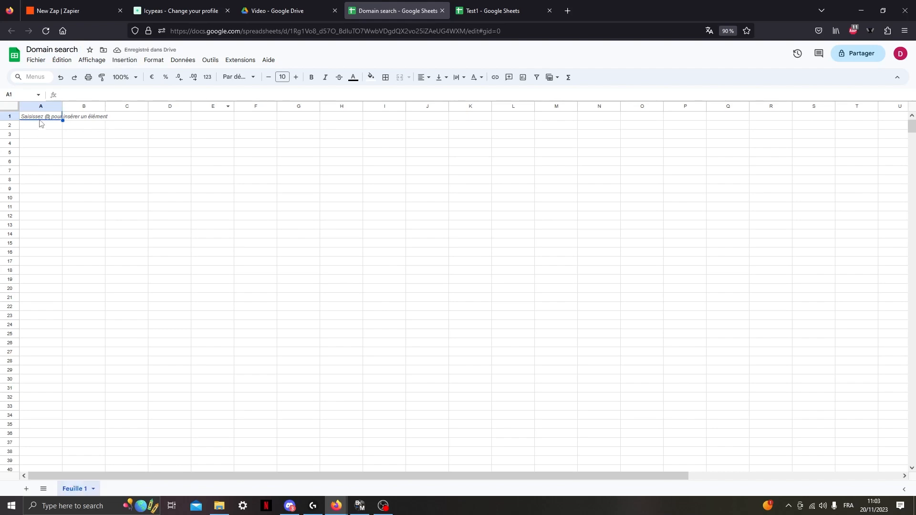
# Enter the header domain in cell A1 and the value icypeas.com in cell A2.
pyautogui.doubleClick(36, 117)
pyautogui.write('comp')
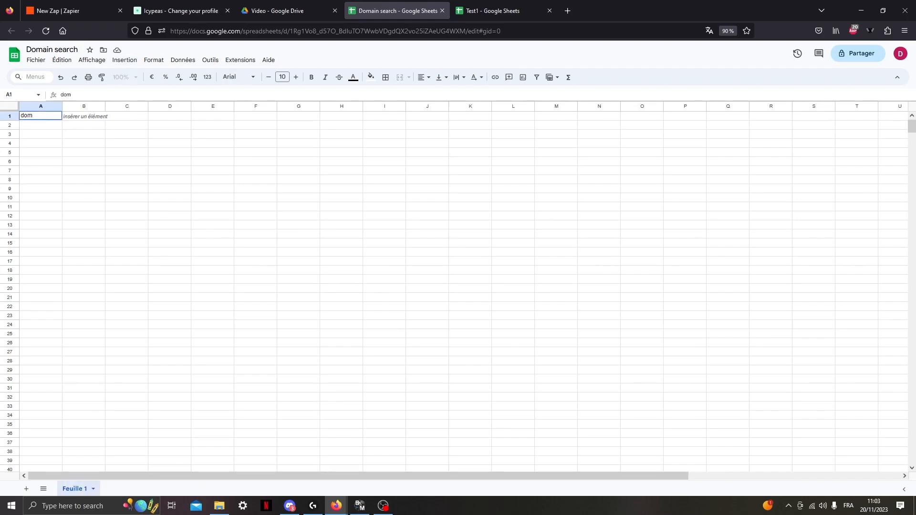
pyautogui.press('Return')
pyautogui.doubleClick(45, 126)
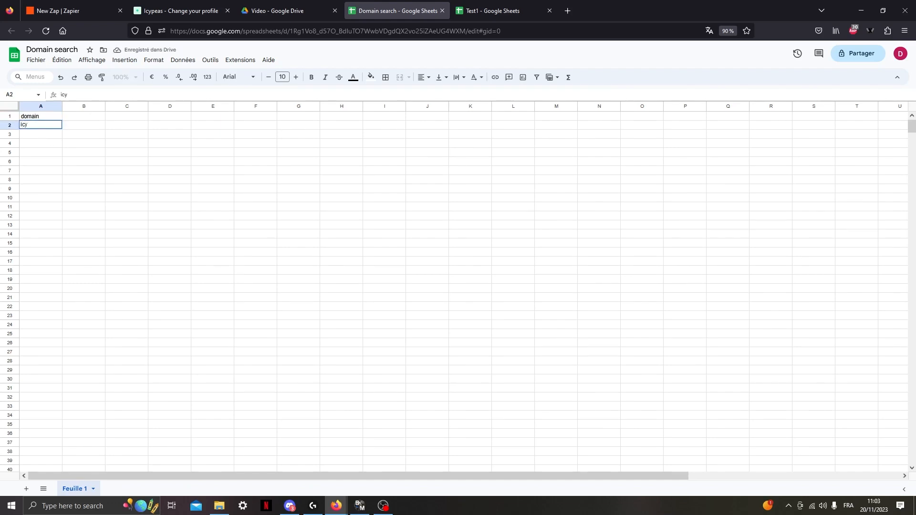
pyautogui.write('icypeas.com')
pyautogui.press('Return')
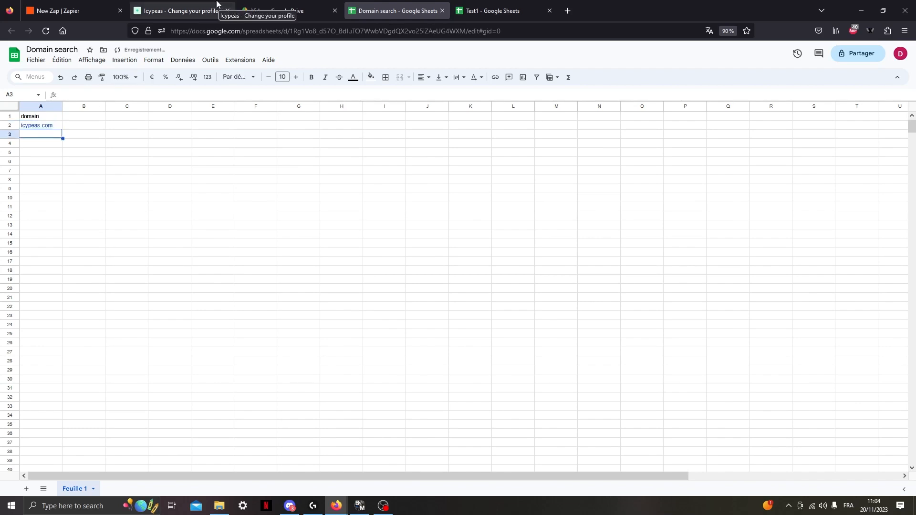
# Return to the new Zap in Zapier and set Google Sheets as its trigger app.
pyautogui.click(176, 10)
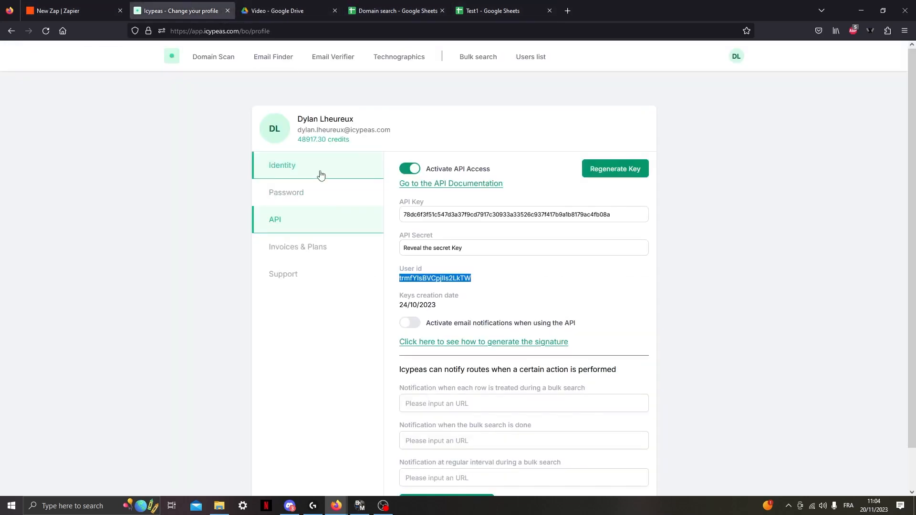
pyautogui.click(72, 11)
pyautogui.scroll(-3, 499, 370)
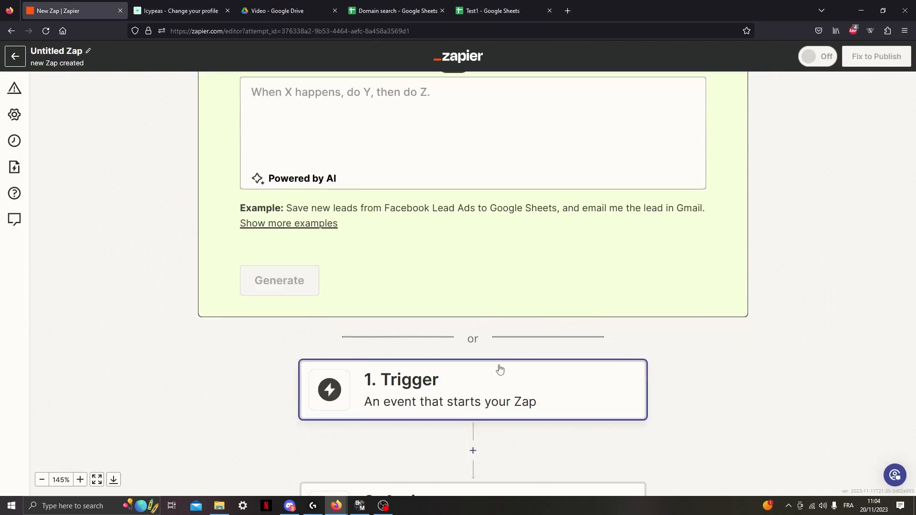
pyautogui.click(41, 481)
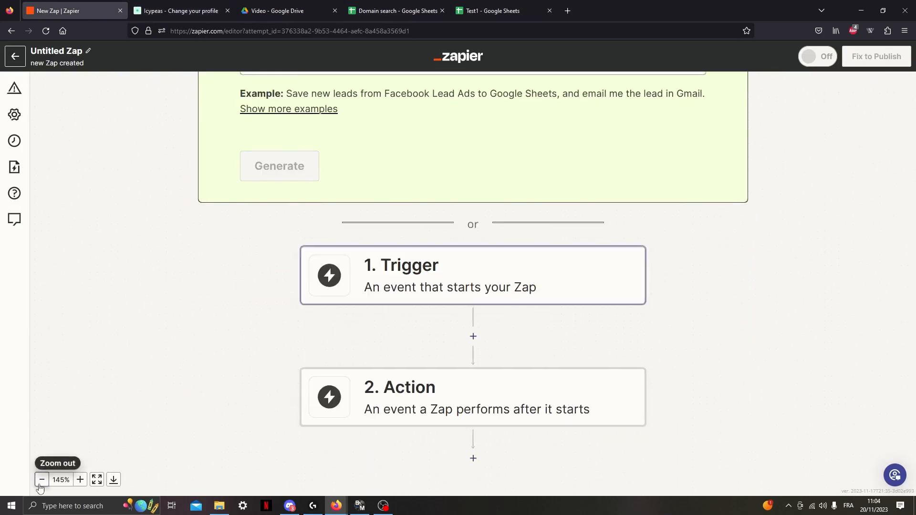
pyautogui.click(41, 481)
pyautogui.click(530, 279)
pyautogui.write('google sheets')
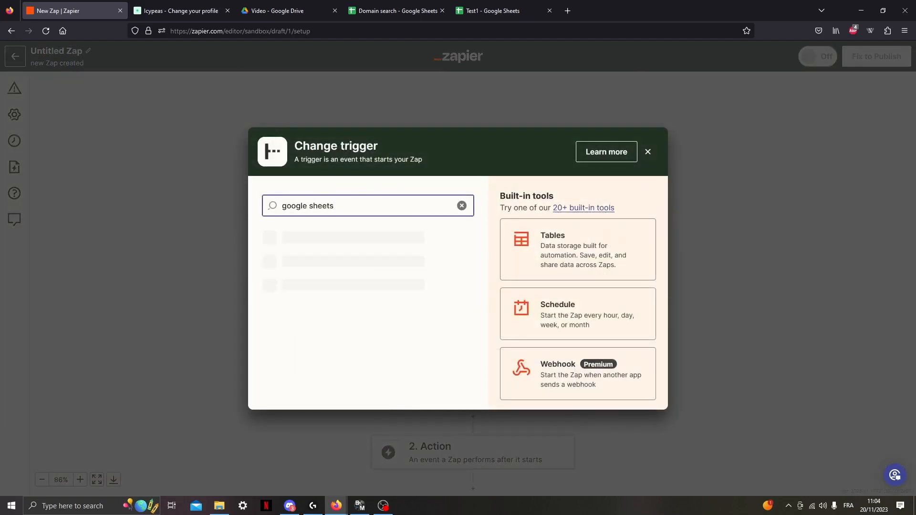
pyautogui.click(313, 245)
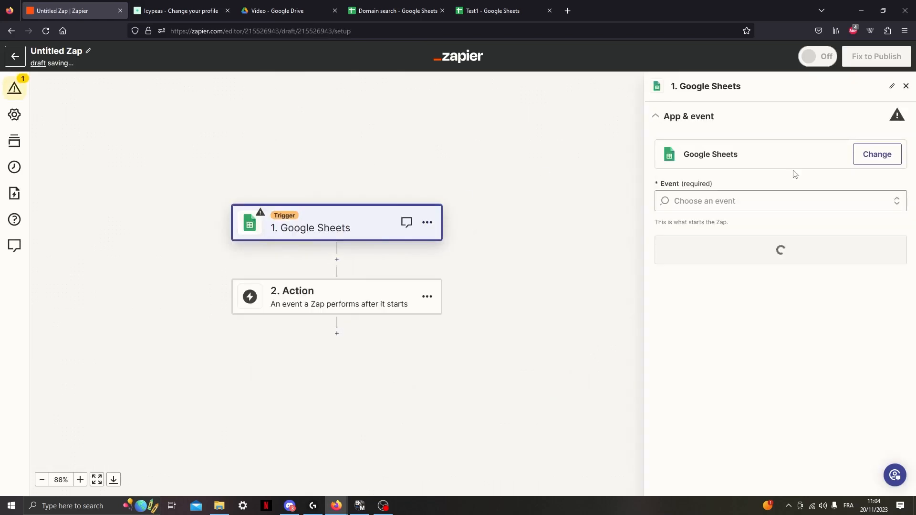
# Set the trigger event to New or Updated Spreadsheet Row and accept the already connected Google Sheets account.
pyautogui.click(764, 194)
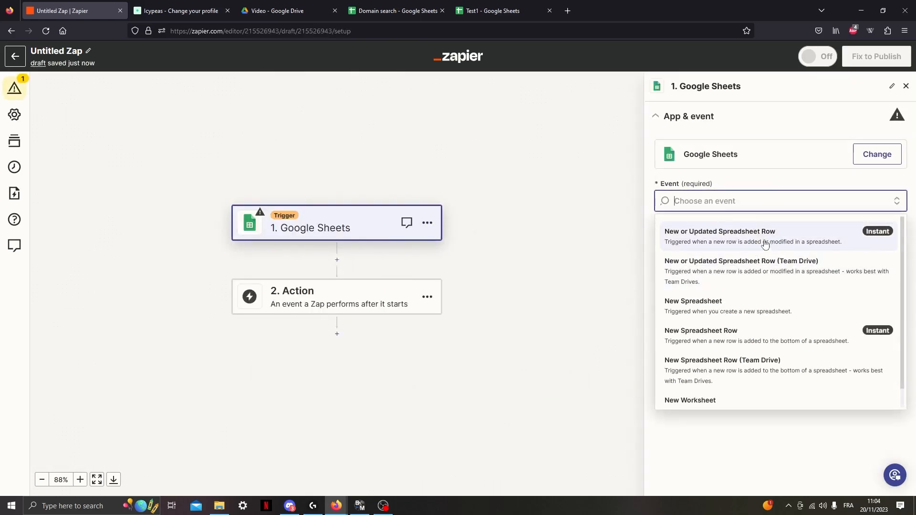
pyautogui.click(765, 245)
pyautogui.click(757, 264)
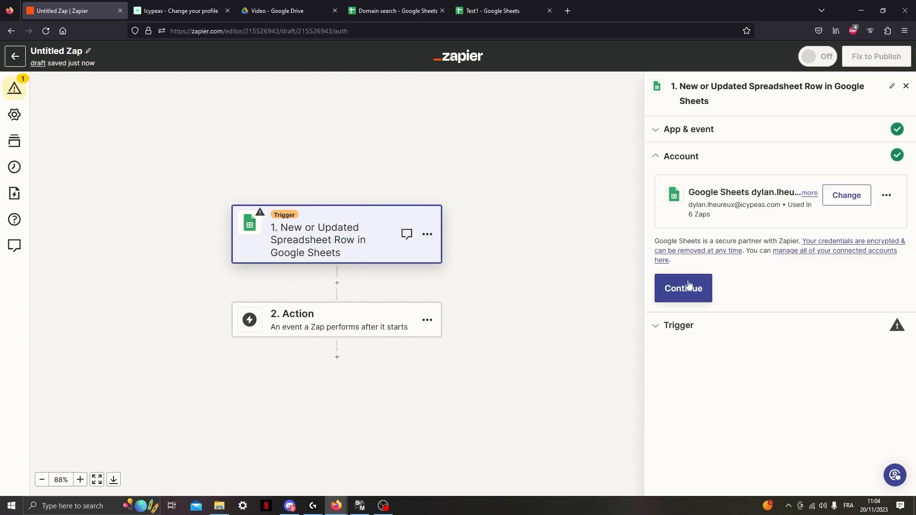
pyautogui.click(690, 290)
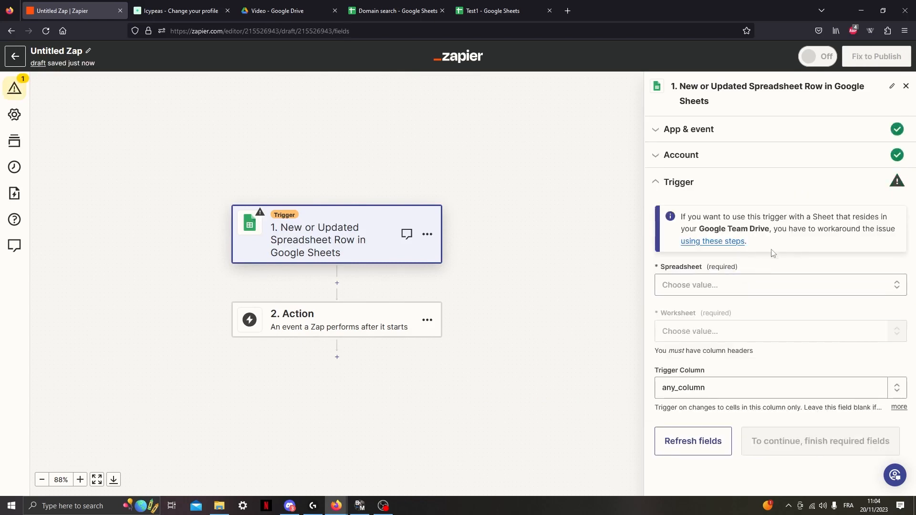
# Set the trigger's spreadsheet to Domain search and its worksheet to Feuille 1, keeping any_column as the trigger column.
pyautogui.click(700, 287)
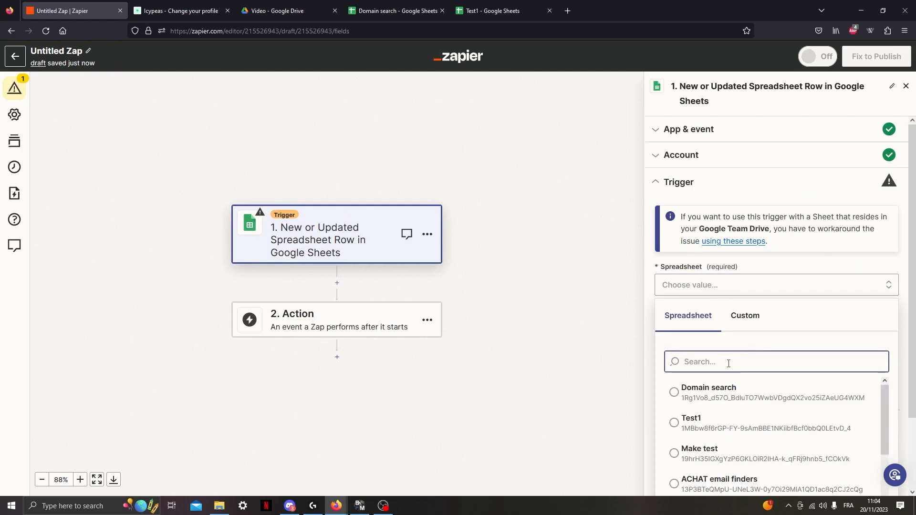
pyautogui.click(687, 390)
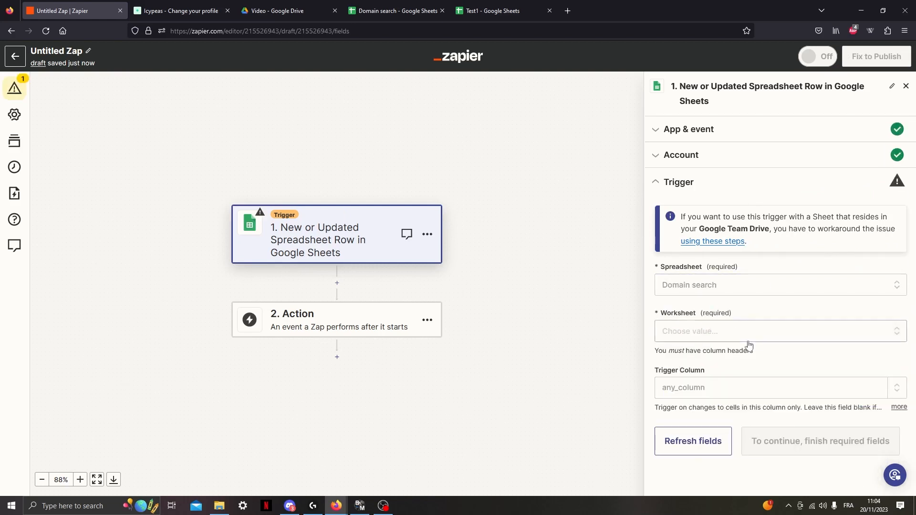
pyautogui.click(726, 333)
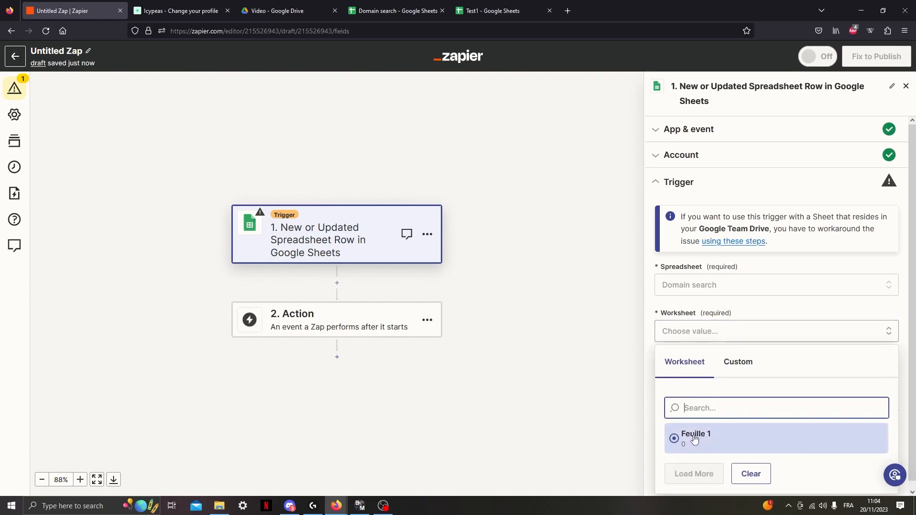
pyautogui.click(694, 438)
pyautogui.click(760, 444)
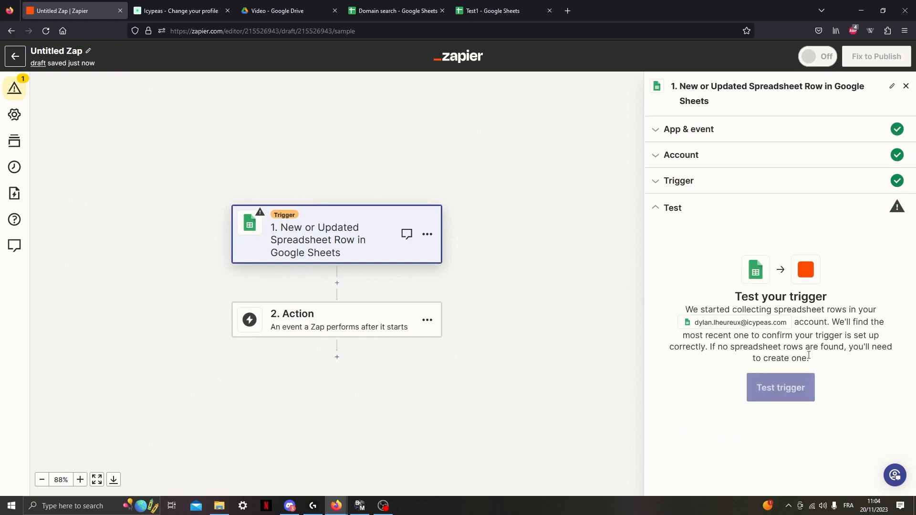
# Test the Google Sheets trigger and continue with the found spreadsheet row as the sample record.
pyautogui.click(774, 396)
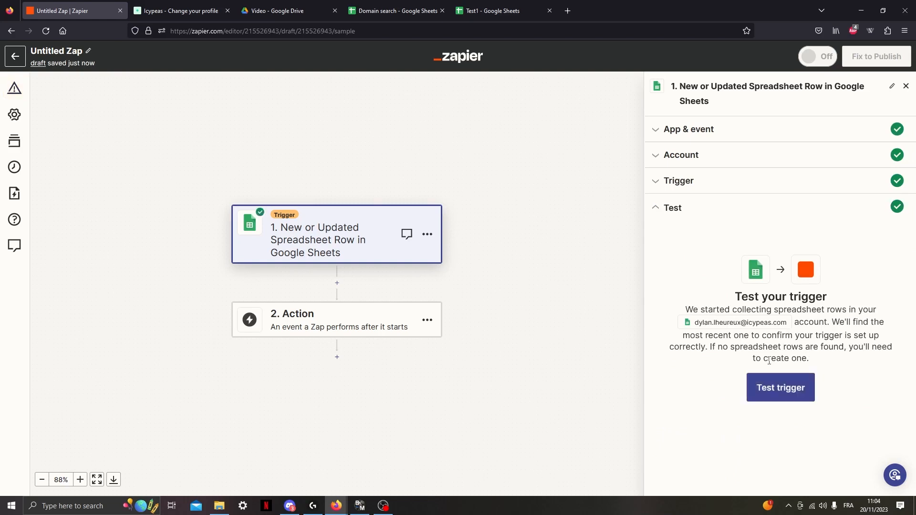
pyautogui.moveTo(795, 297); pyautogui.dragTo(849, 303)
pyautogui.click(850, 289)
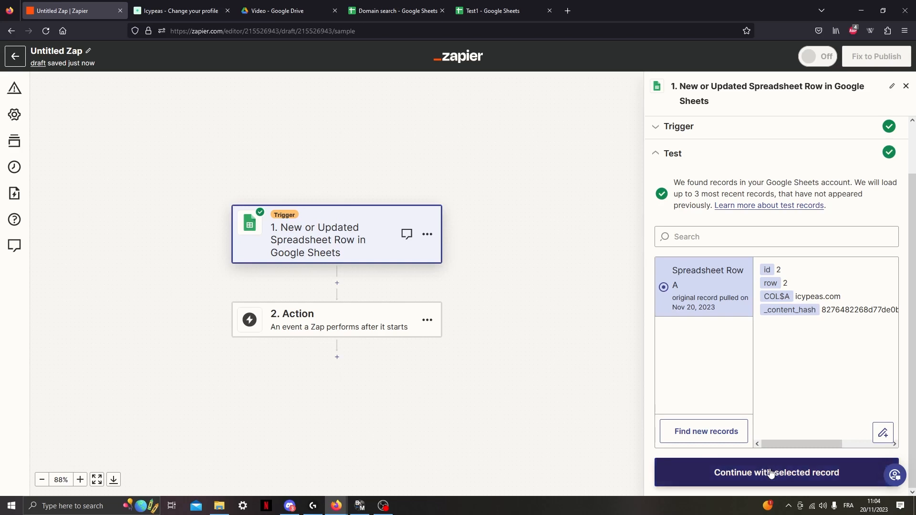
pyautogui.click(725, 473)
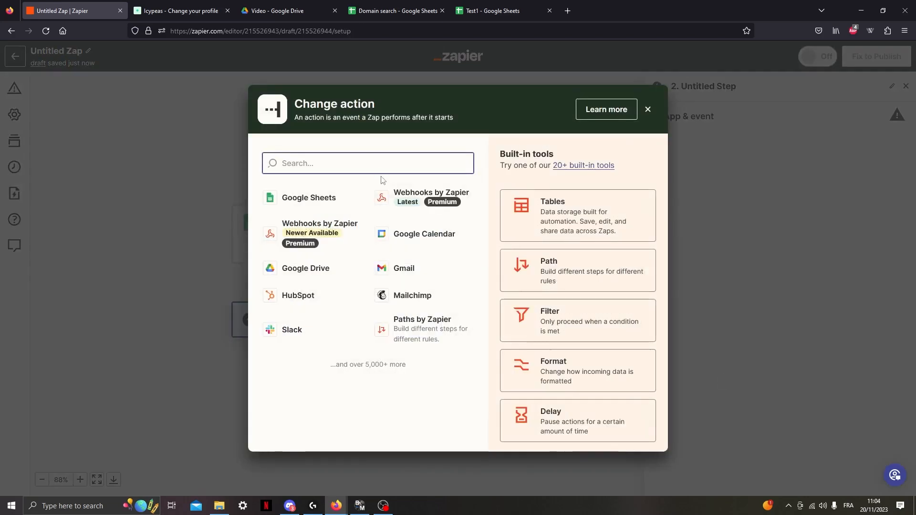
# Set the Zap's second step to Icypeas (1.0.0) with the Domain Search event, checking the domain in the Domain search spreadsheet.
pyautogui.write('icypeas')
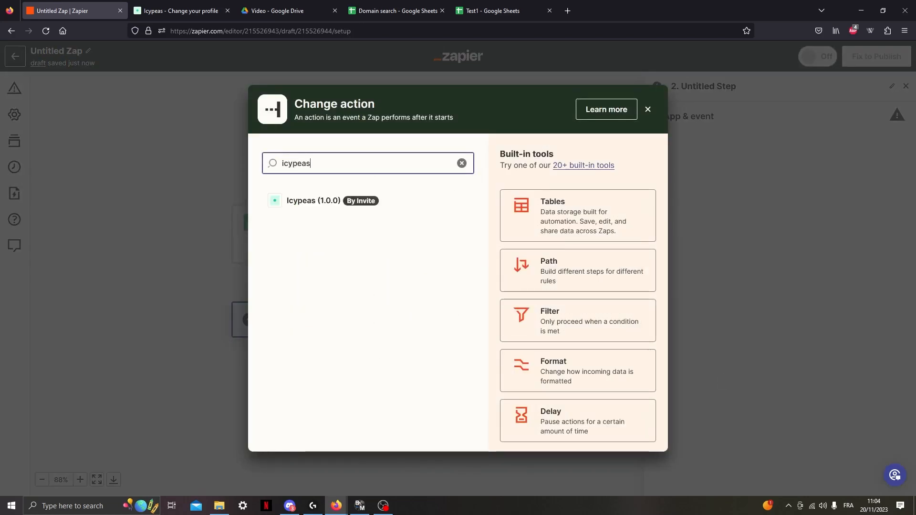
pyautogui.click(327, 204)
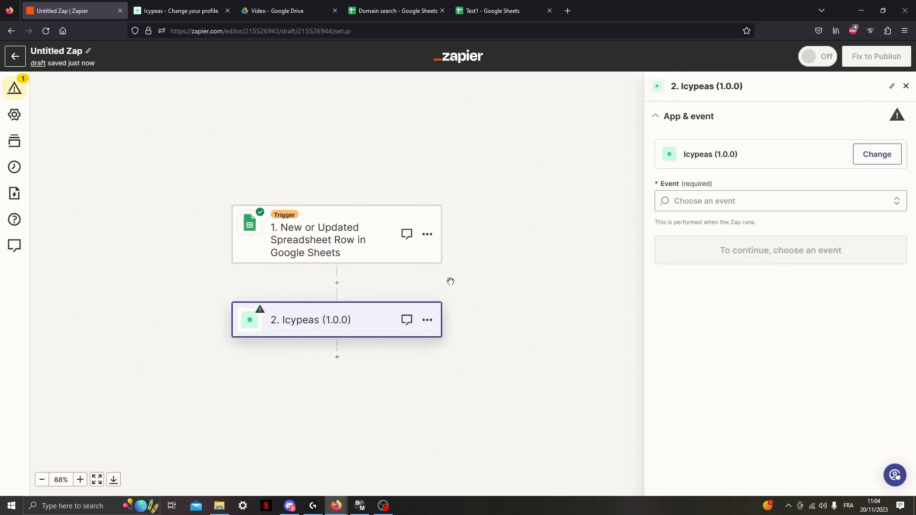
pyautogui.click(738, 199)
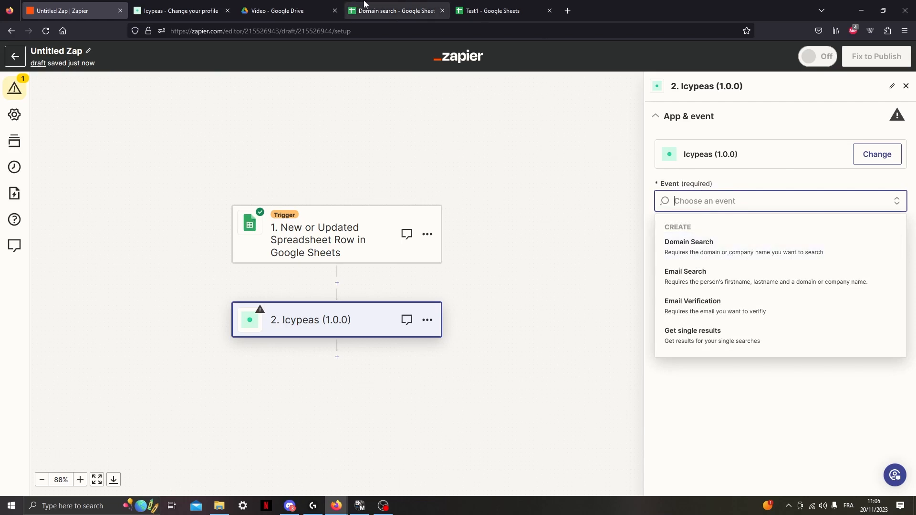
pyautogui.click(400, 9)
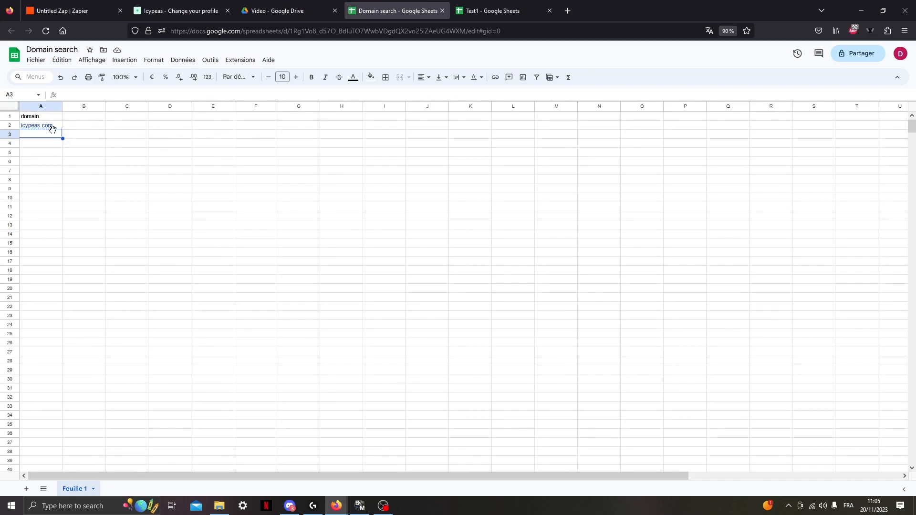
pyautogui.moveTo(39, 130)
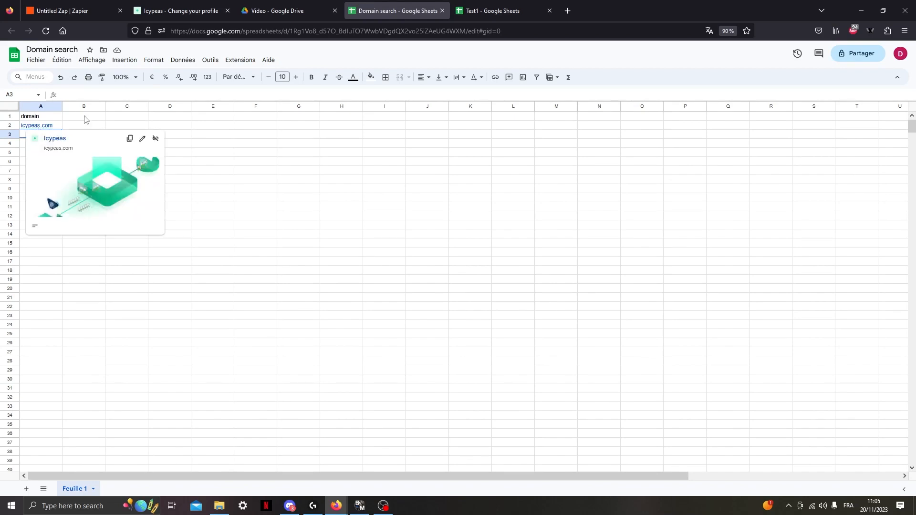
pyautogui.click(81, 4)
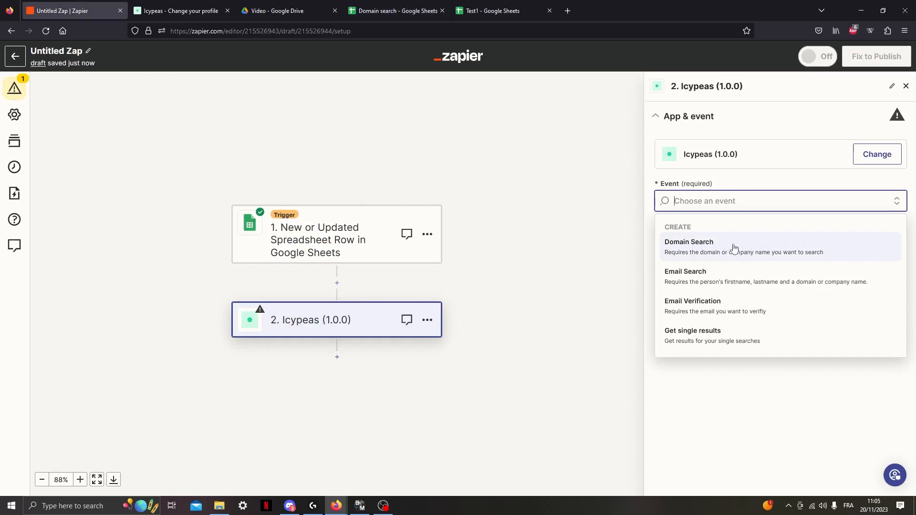
pyautogui.click(734, 248)
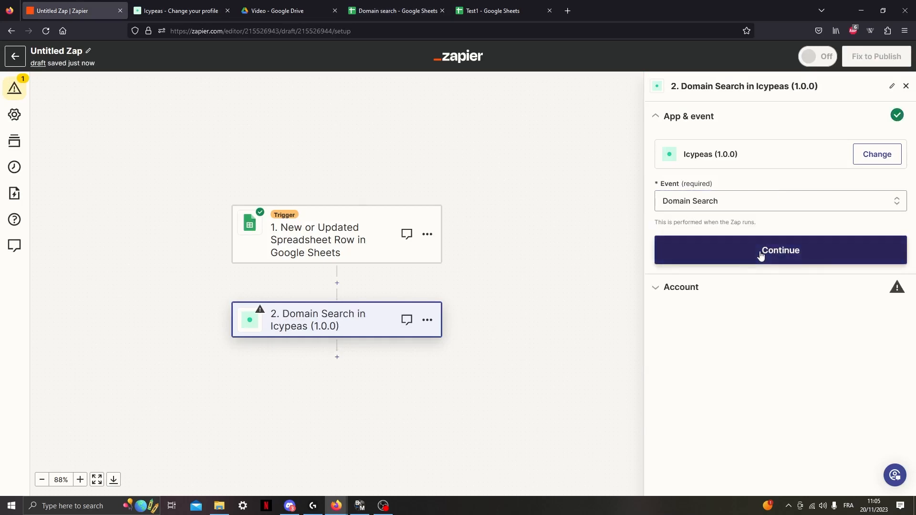
pyautogui.click(761, 253)
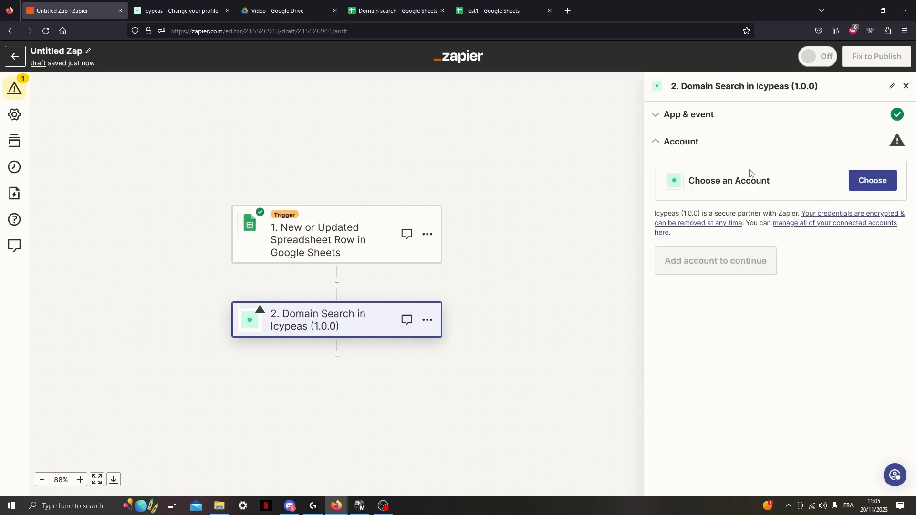
# Choose the Icypeas (1.0.0) #6 account for the Domain Search step and map the trigger's domain value to Domain or Company.
pyautogui.click(864, 182)
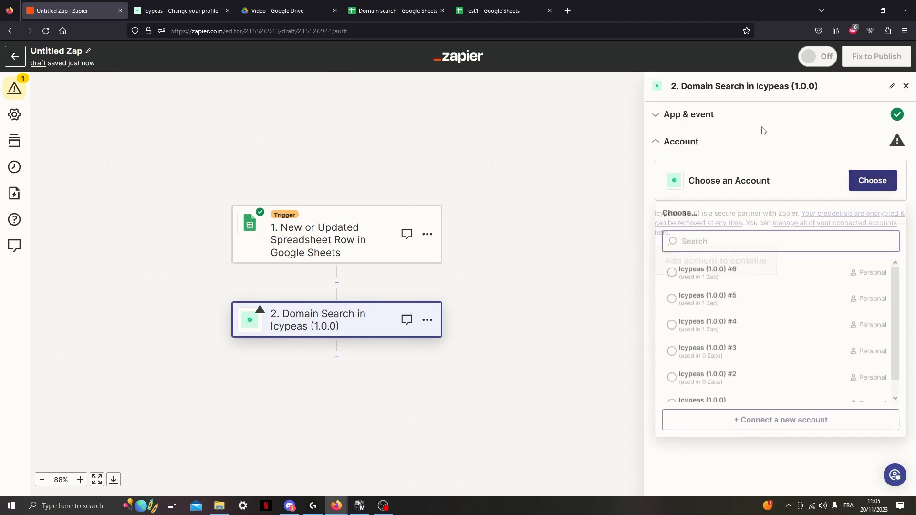
pyautogui.click(707, 279)
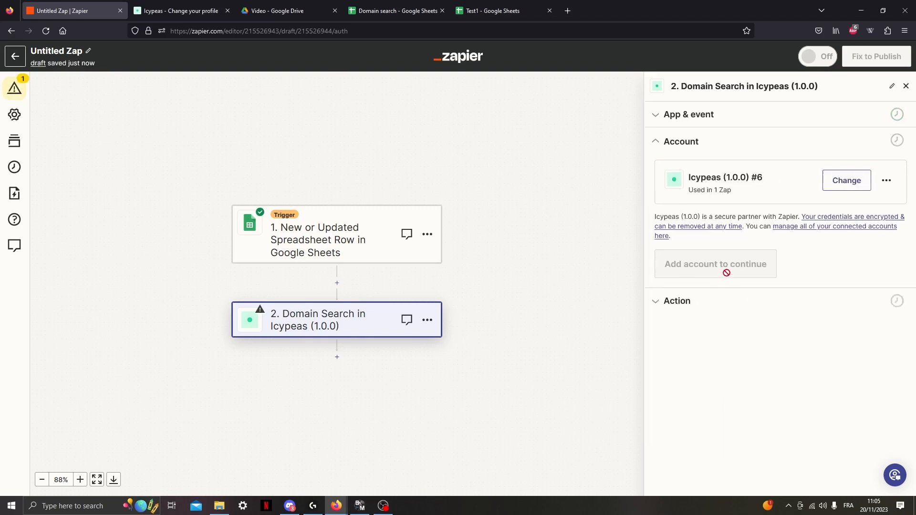
pyautogui.click(678, 265)
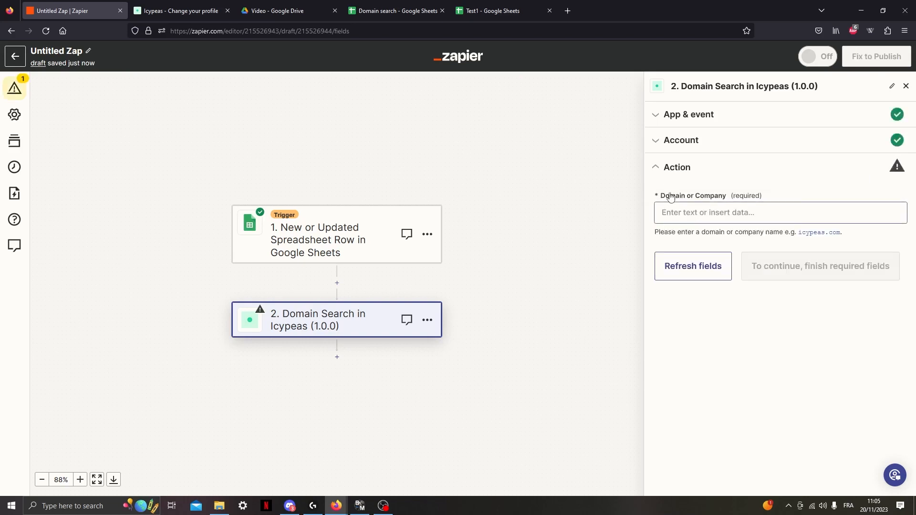
pyautogui.click(714, 216)
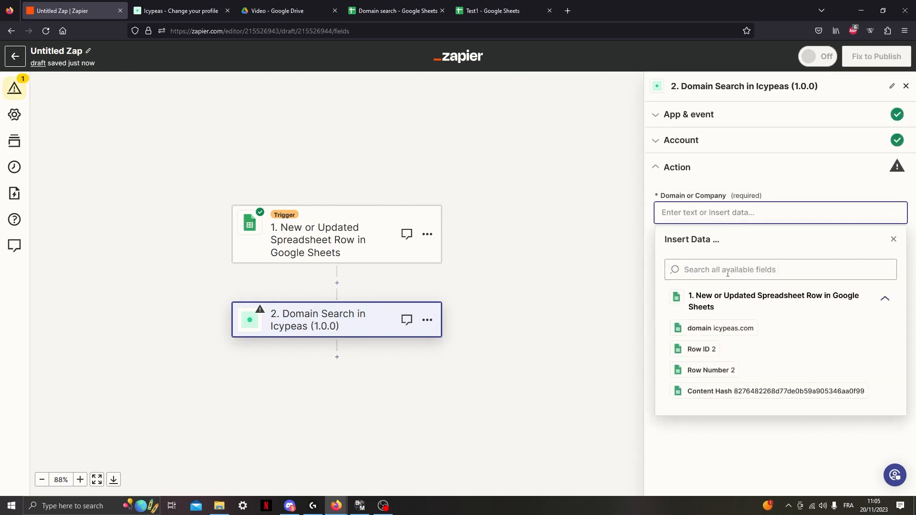
pyautogui.click(709, 329)
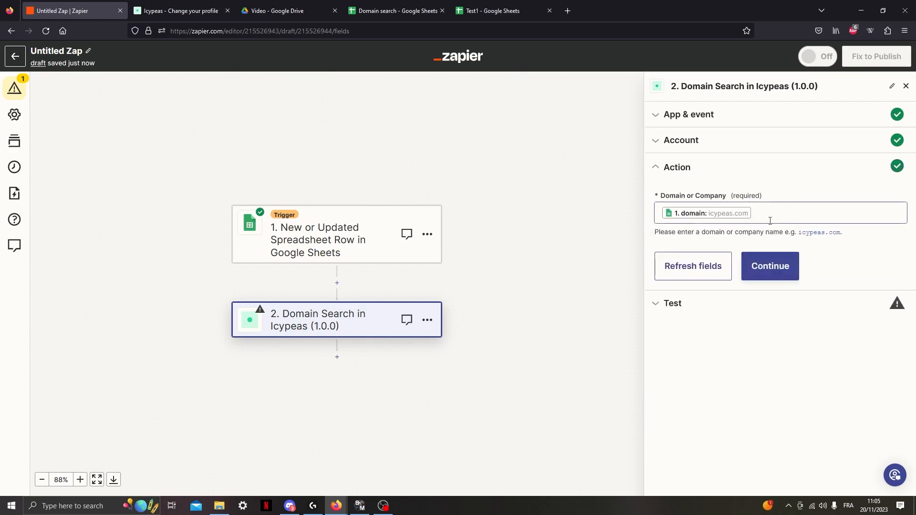
pyautogui.click(770, 267)
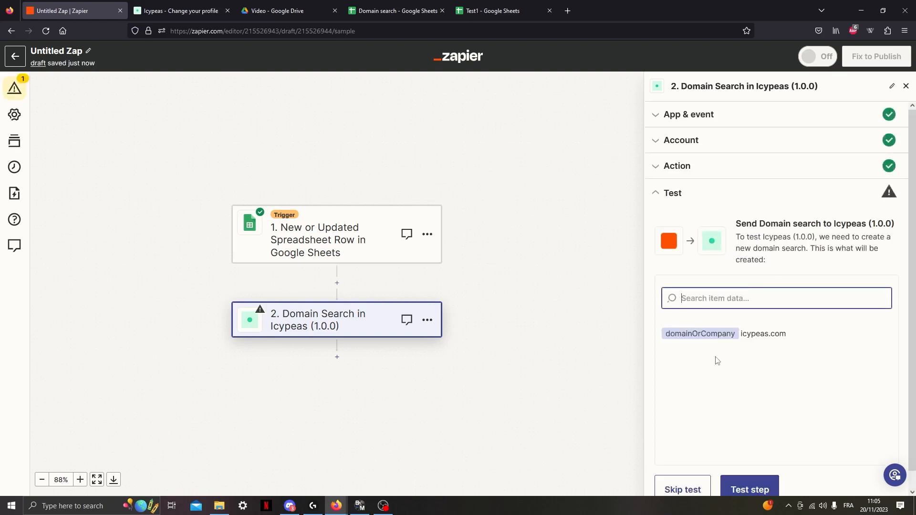
# Test the Domain Search step and examine the item _id in its response.
pyautogui.click(742, 473)
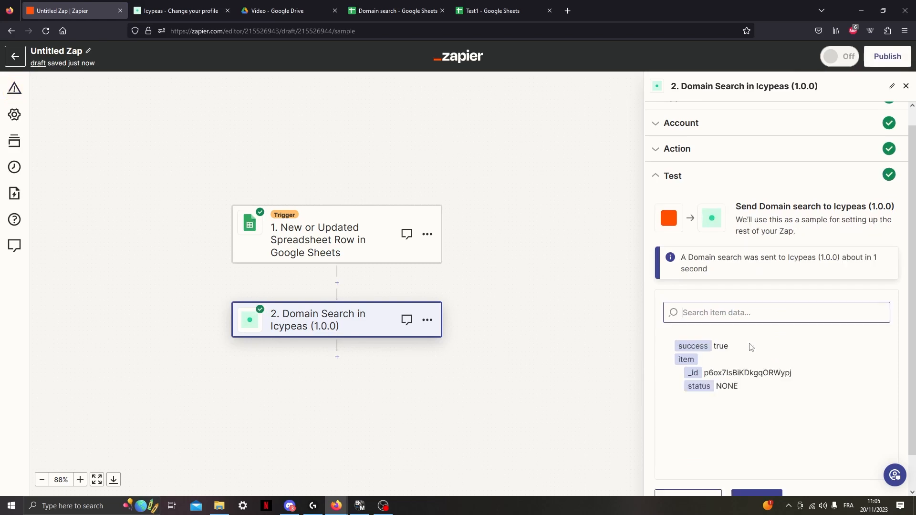
pyautogui.click(715, 318)
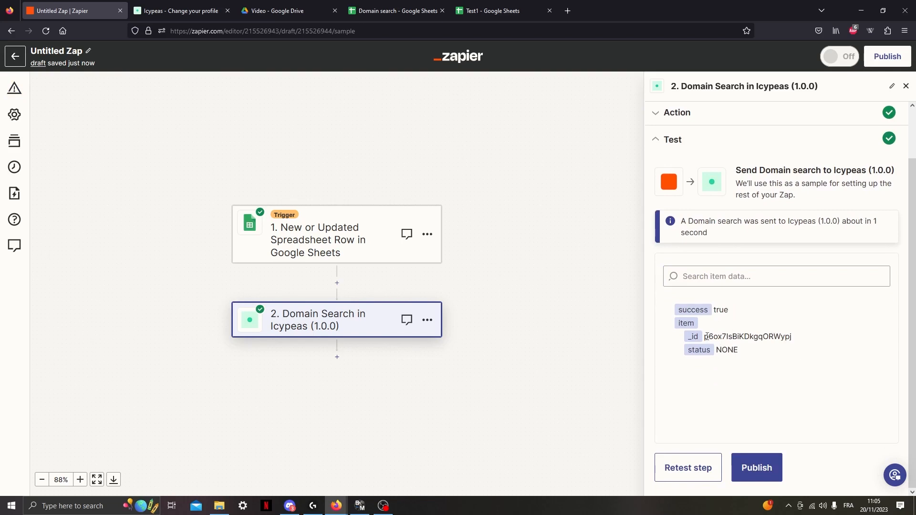
pyautogui.moveTo(706, 337); pyautogui.dragTo(814, 338)
pyautogui.click(815, 337)
# Add a third step after Domain Search that uses the Icypeas (1.0.0) app.
pyautogui.click(337, 357)
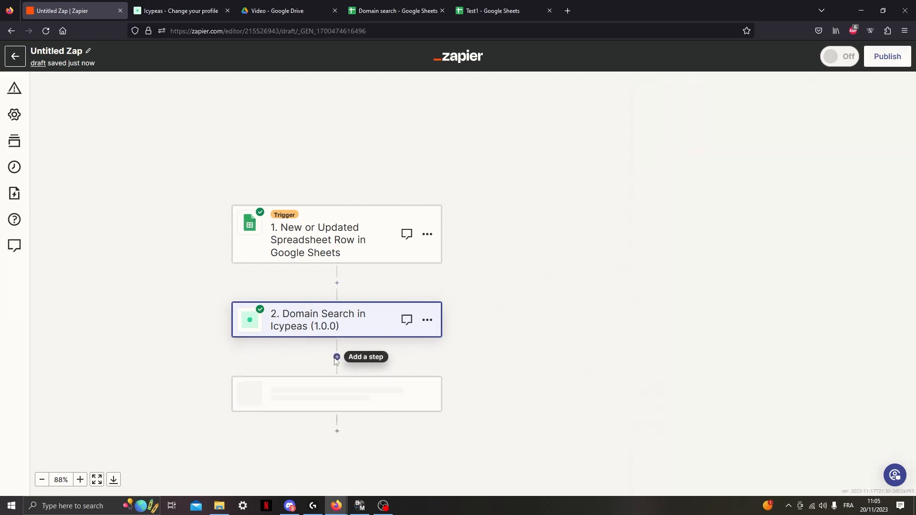
pyautogui.click(310, 163)
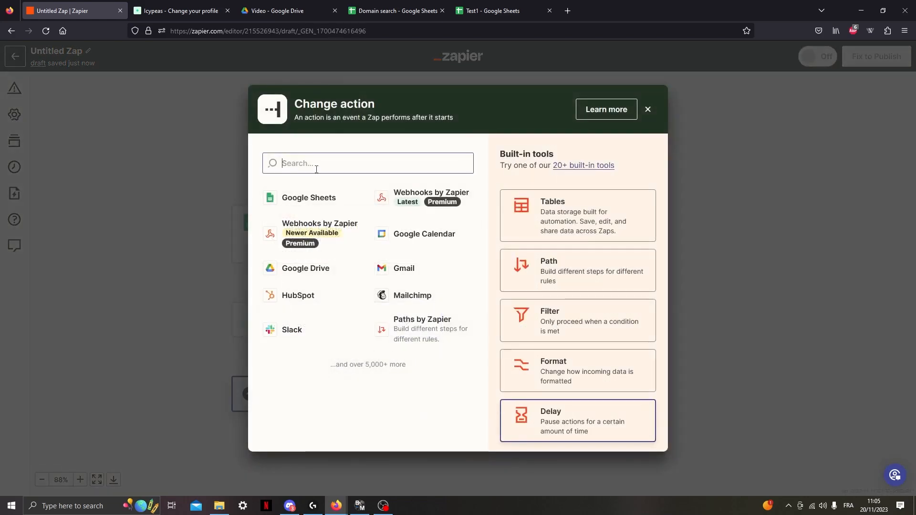
pyautogui.write('icypeas')
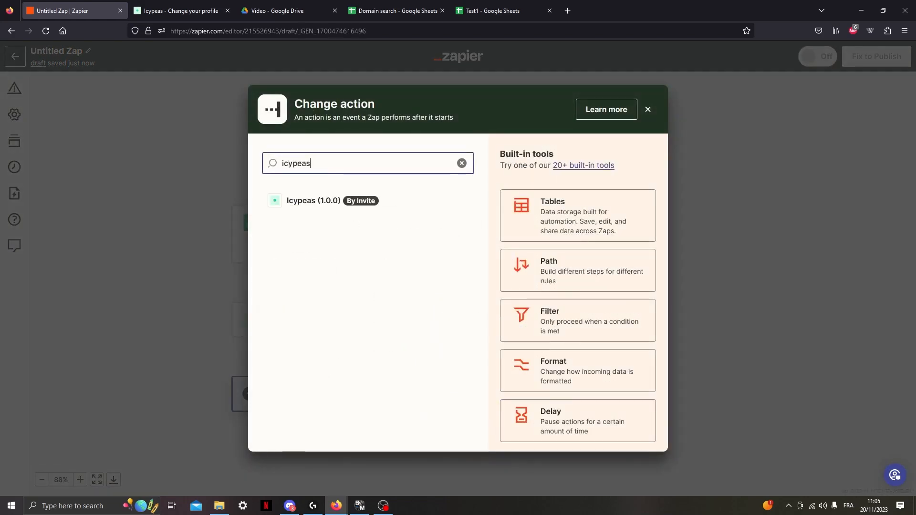
pyautogui.click(384, 204)
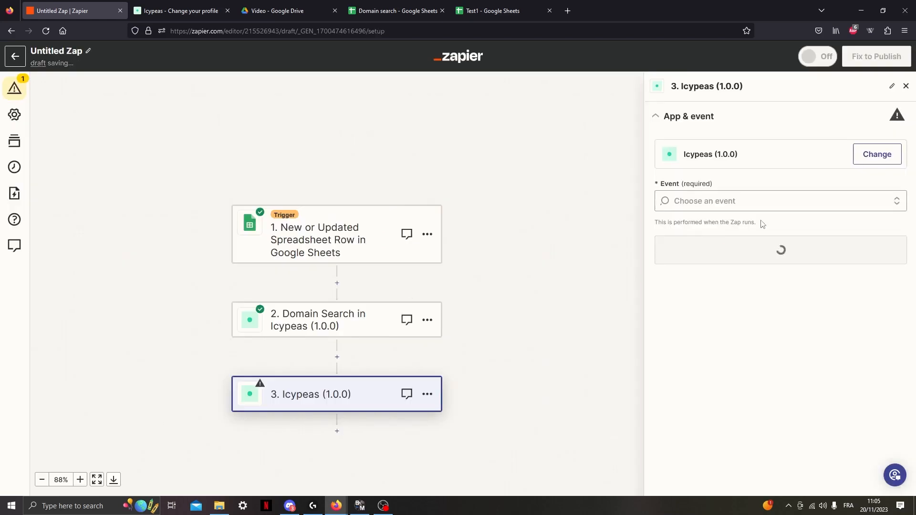
# Set the third step's event to Get single results and accept its connected Icypeas account.
pyautogui.click(758, 201)
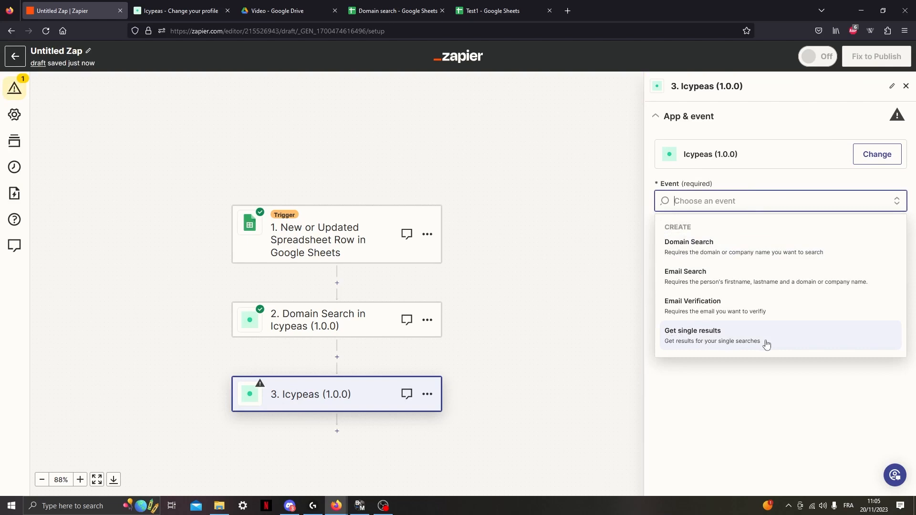
pyautogui.click(747, 342)
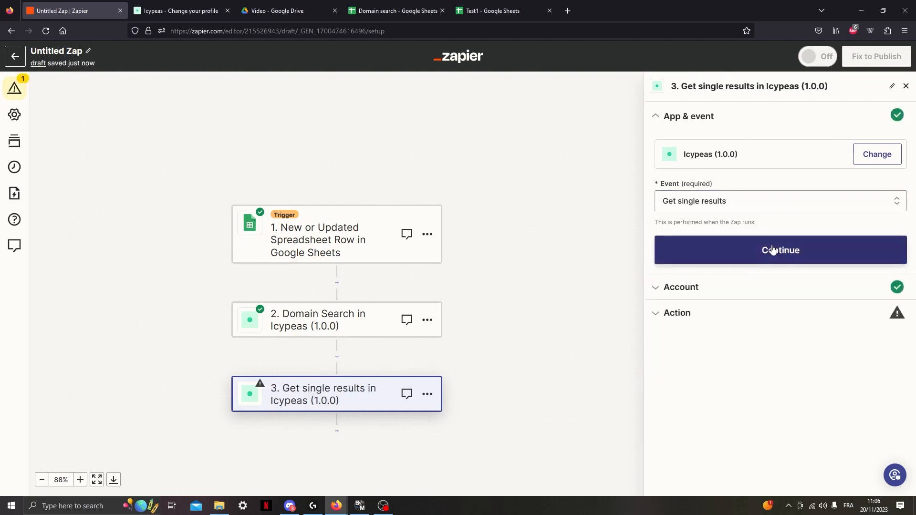
pyautogui.click(775, 249)
pyautogui.click(688, 265)
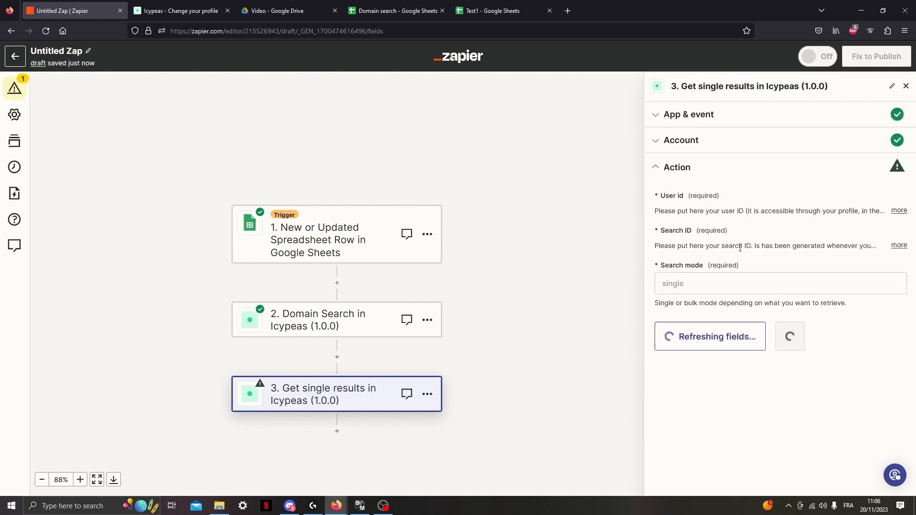
# Fill the Get single results step's User id with the account's user ID from the Icypeas API profile page.
pyautogui.click(702, 212)
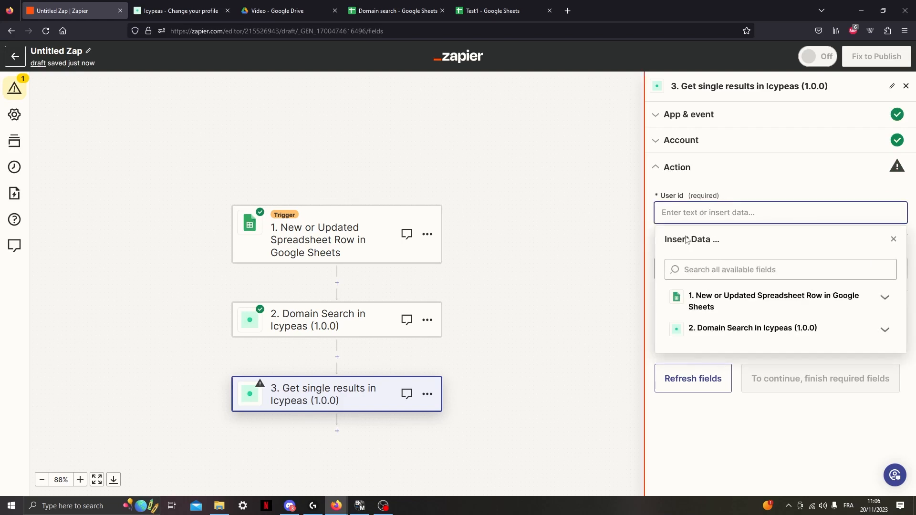
pyautogui.click(170, 8)
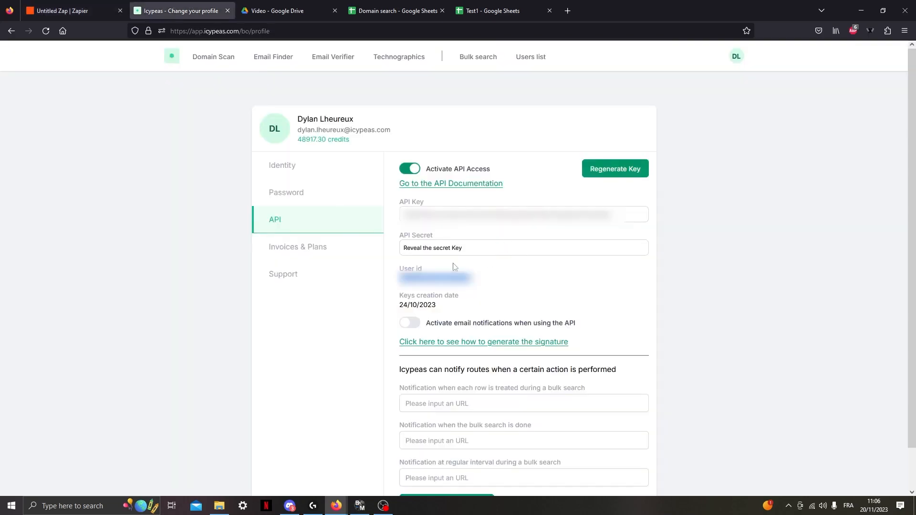
pyautogui.click(72, 10)
pyautogui.click(722, 271)
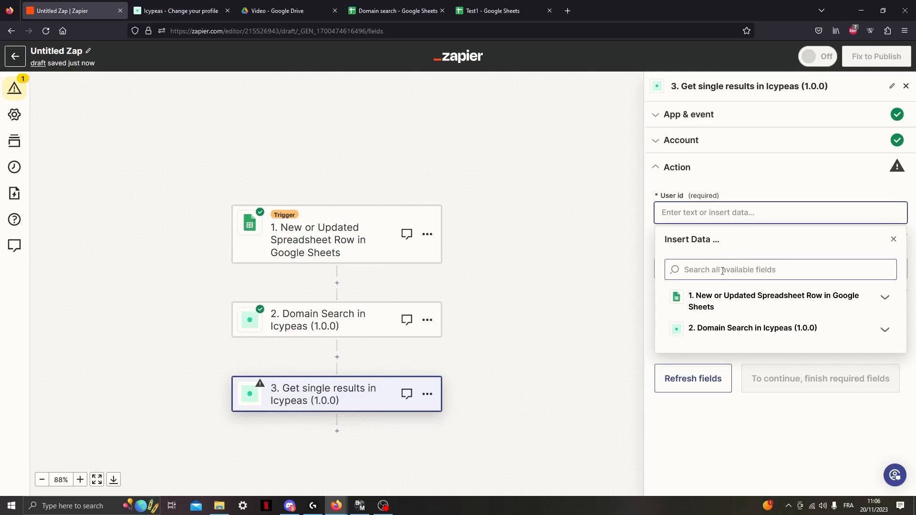
pyautogui.click(721, 216)
pyautogui.hotkey('ctrl', 'v')
pyautogui.click(735, 184)
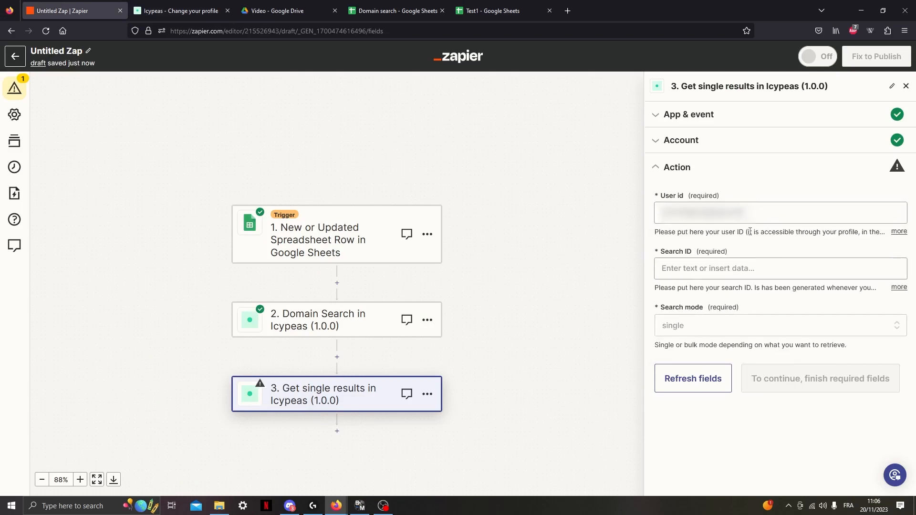
# Map Search ID to the id returned by the Domain Search step, keep the single search mode, and finish the action setup.
pyautogui.click(731, 268)
pyautogui.click(884, 385)
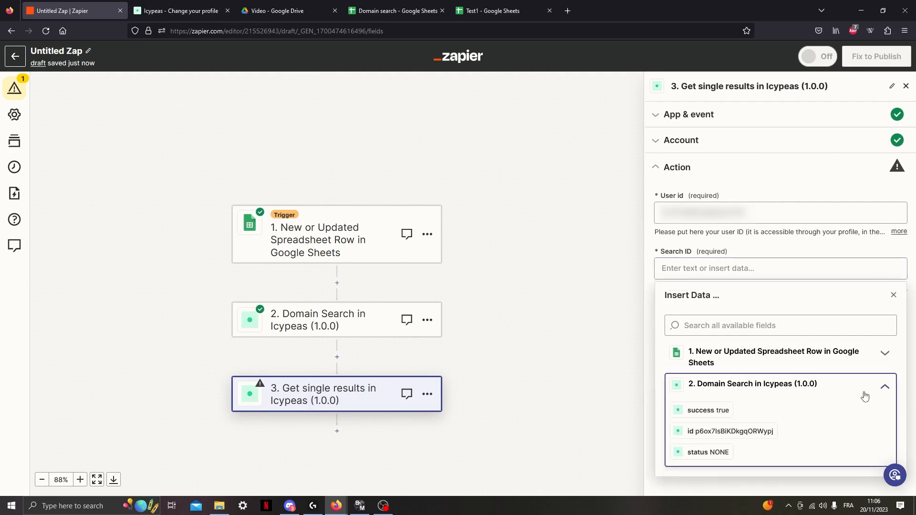
pyautogui.click(730, 432)
pyautogui.click(758, 249)
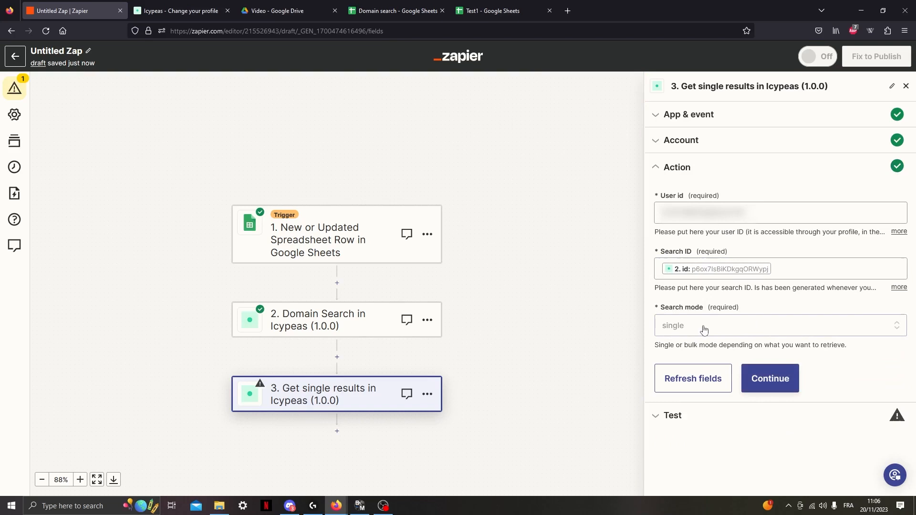
pyautogui.click(769, 382)
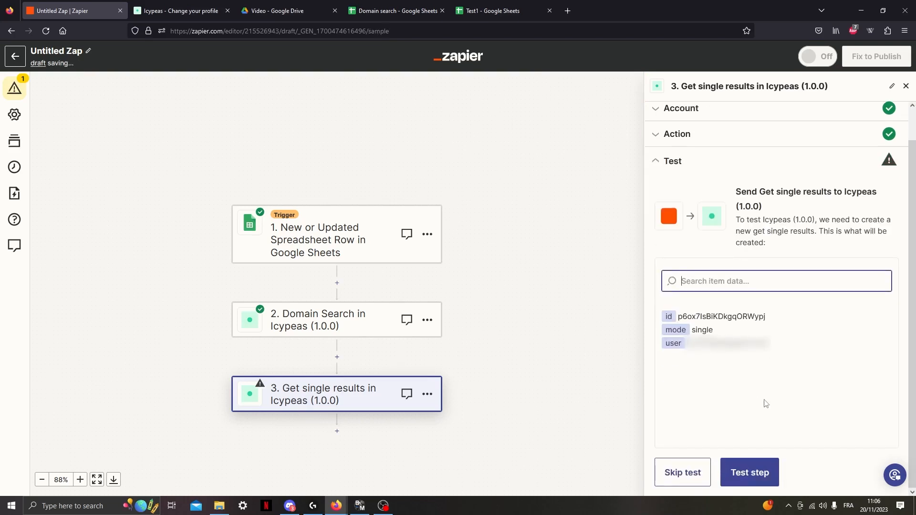
# Test the Get single results step and examine the email address and certainty in its response.
pyautogui.click(751, 481)
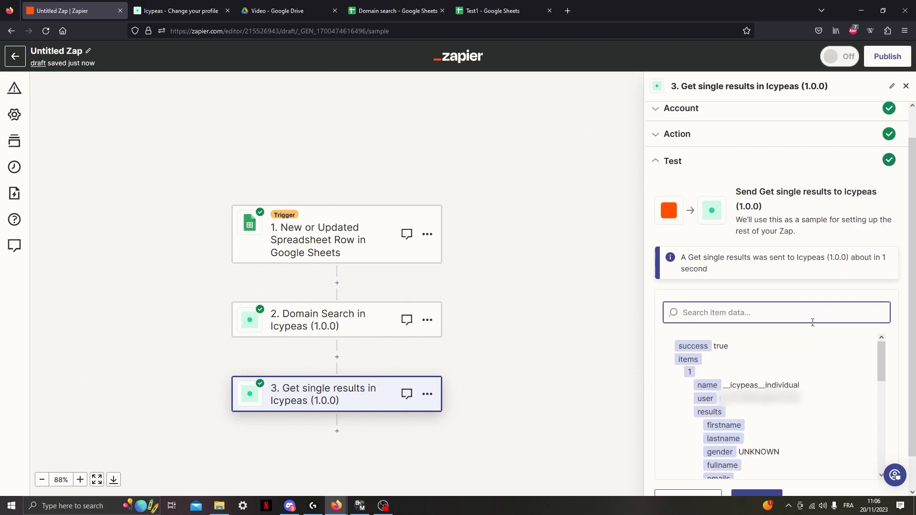
pyautogui.scroll(-2, 762, 383)
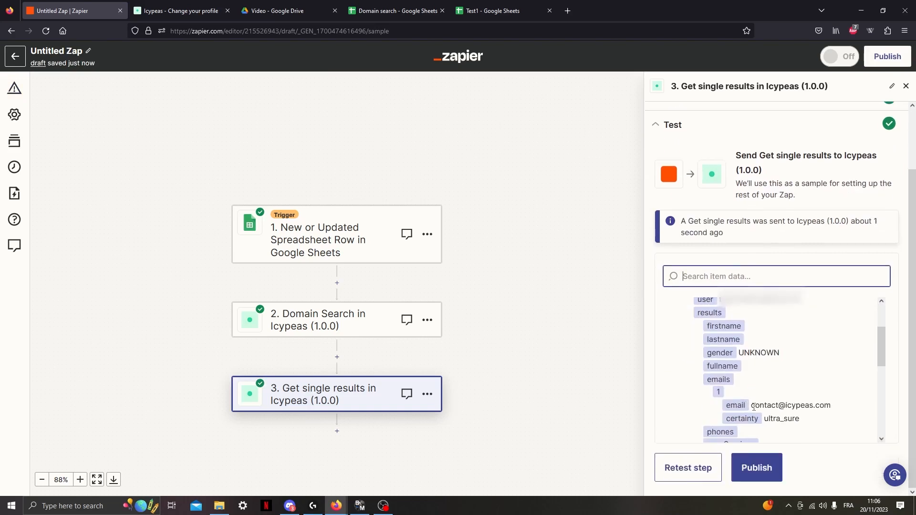
pyautogui.moveTo(752, 406); pyautogui.dragTo(832, 408)
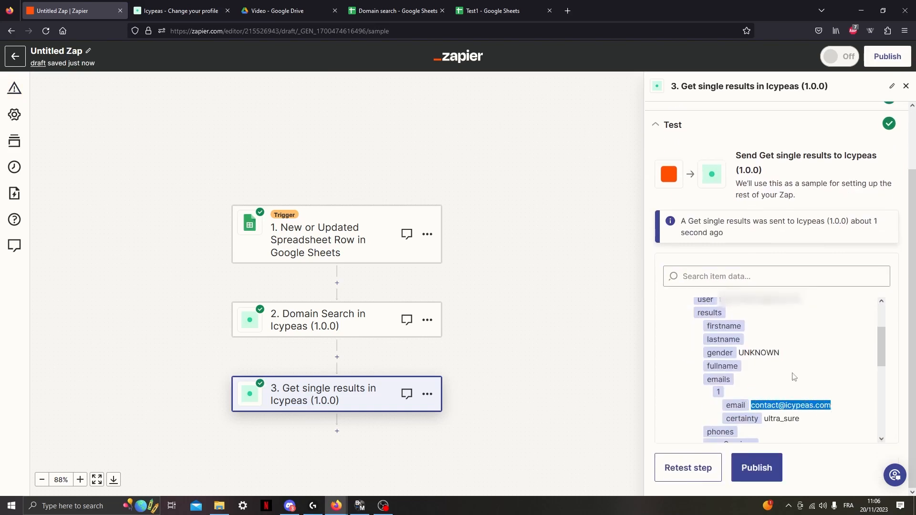
pyautogui.scroll(2, 783, 382)
pyautogui.scroll(-2, 764, 397)
pyautogui.click(760, 402)
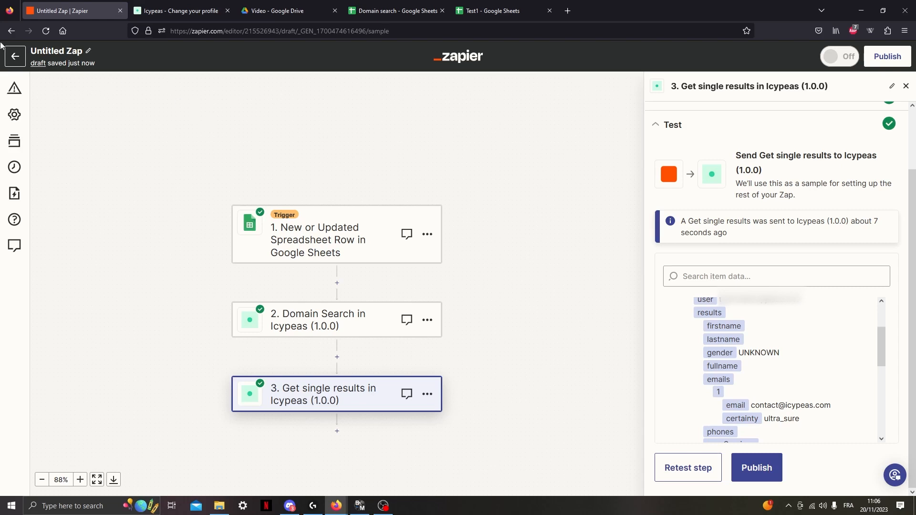
# Leave the finished domain search Zap and create a new blank Zap from the Zaps overview.
pyautogui.click(15, 57)
pyautogui.click(465, 290)
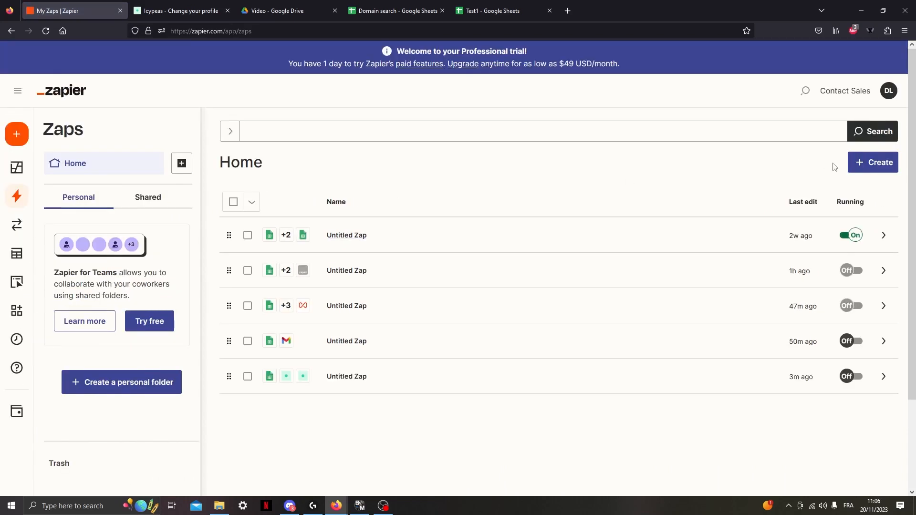
pyautogui.click(877, 161)
pyautogui.click(825, 193)
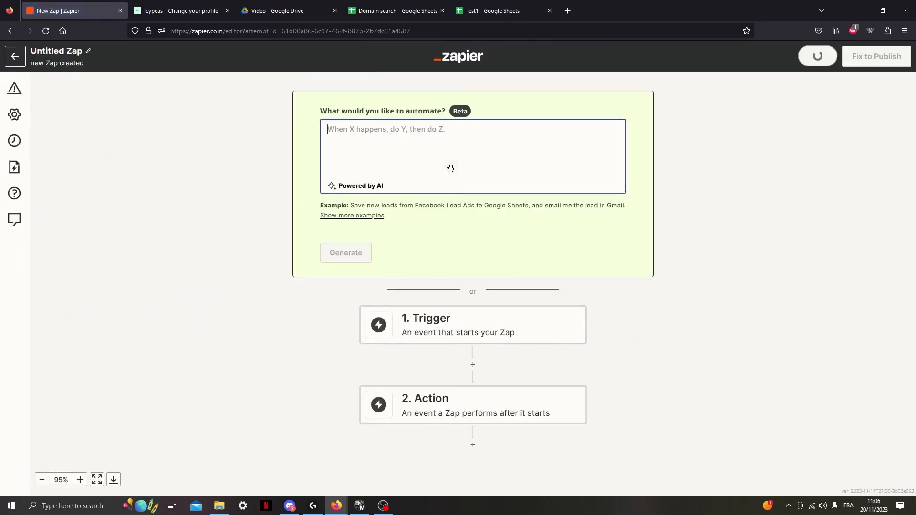
# Create a new Google Sheets spreadsheet in the Drive folder Video and name it "email verification".
pyautogui.click(290, 10)
pyautogui.rightClick(278, 237)
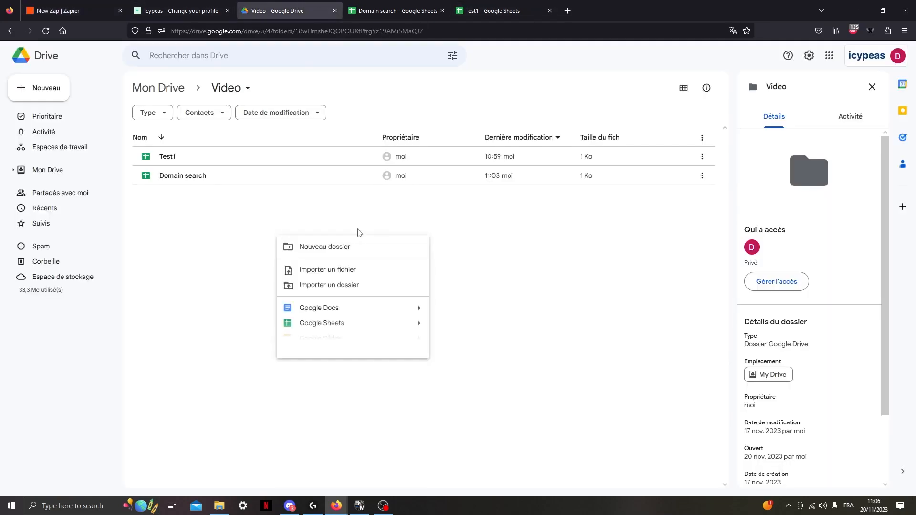
pyautogui.click(330, 323)
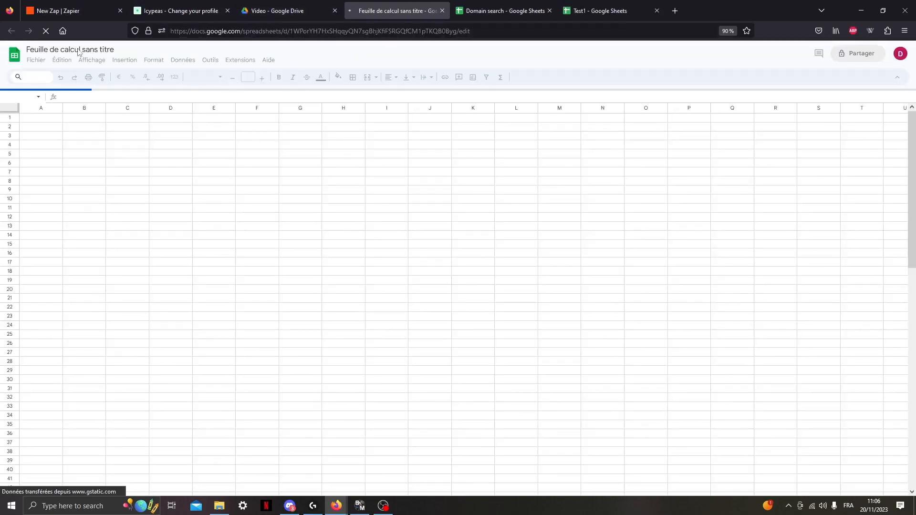
pyautogui.click(87, 50)
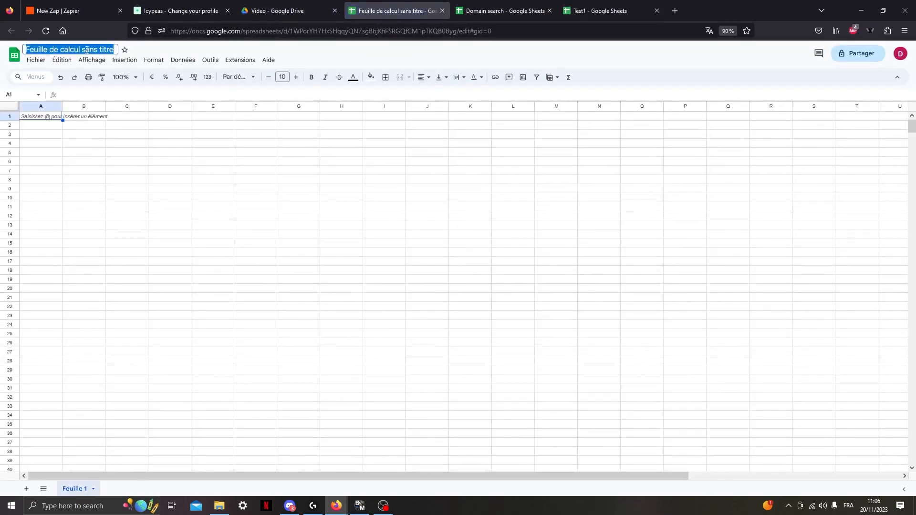
pyautogui.write('email verification')
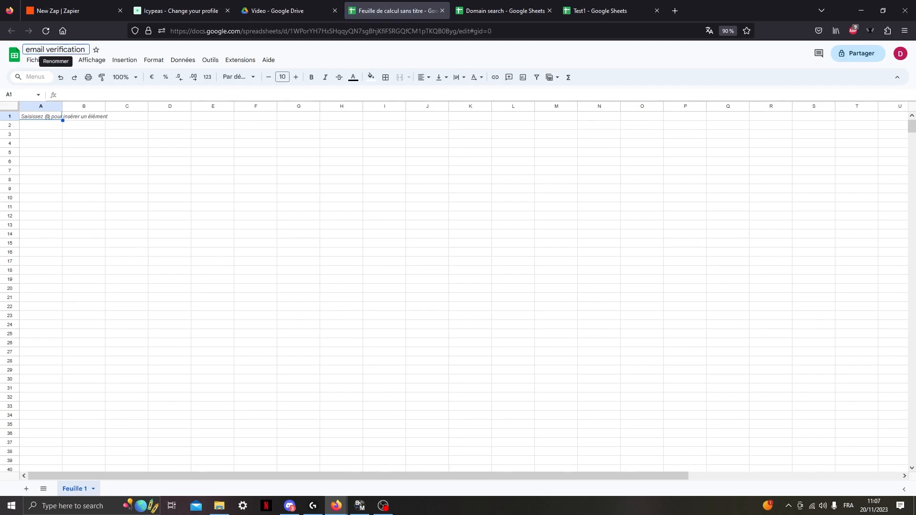
pyautogui.press('Return')
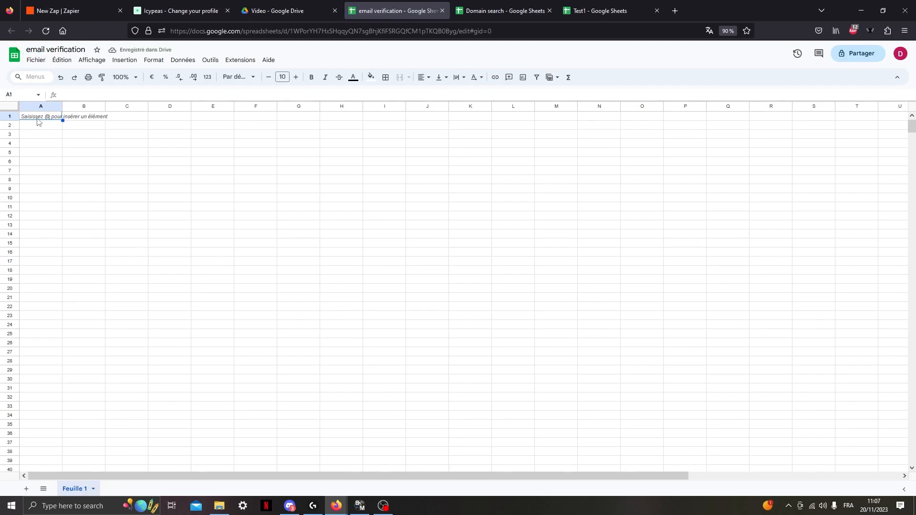
# Enter the header "email" in cell A1 and the contact's email address to verify in cell A2.
pyautogui.doubleClick(37, 118)
pyautogui.write('email')
pyautogui.press('Return')
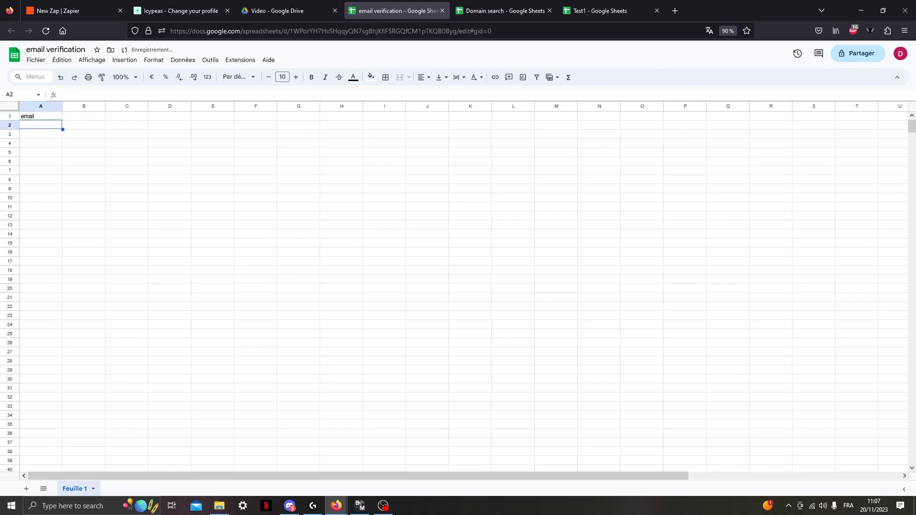
pyautogui.doubleClick(39, 124)
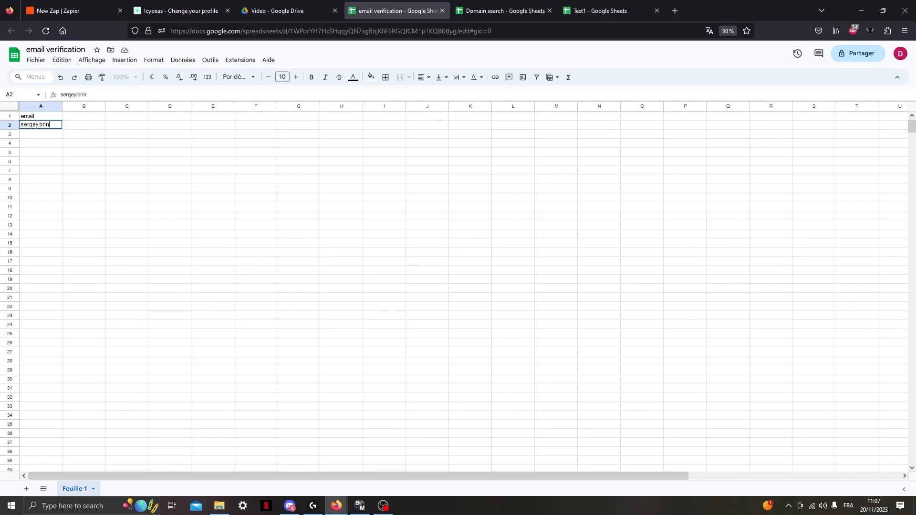
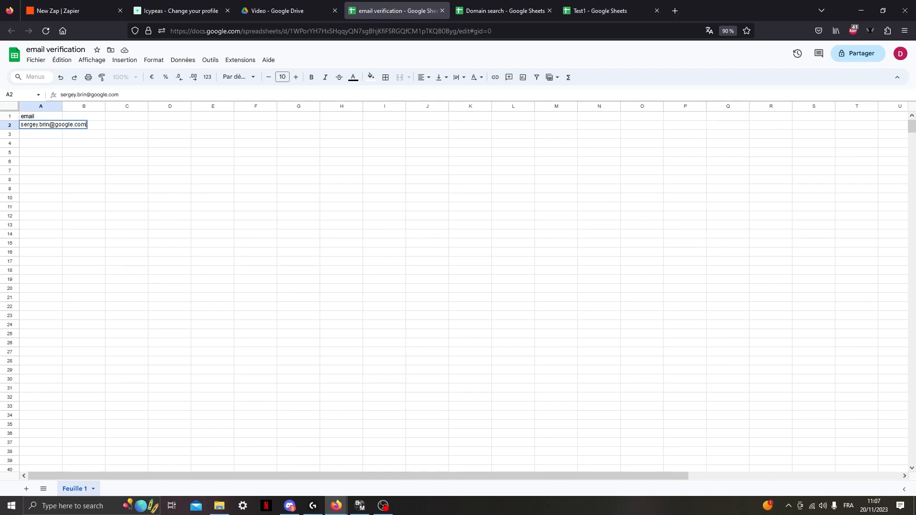
pyautogui.press('Return')
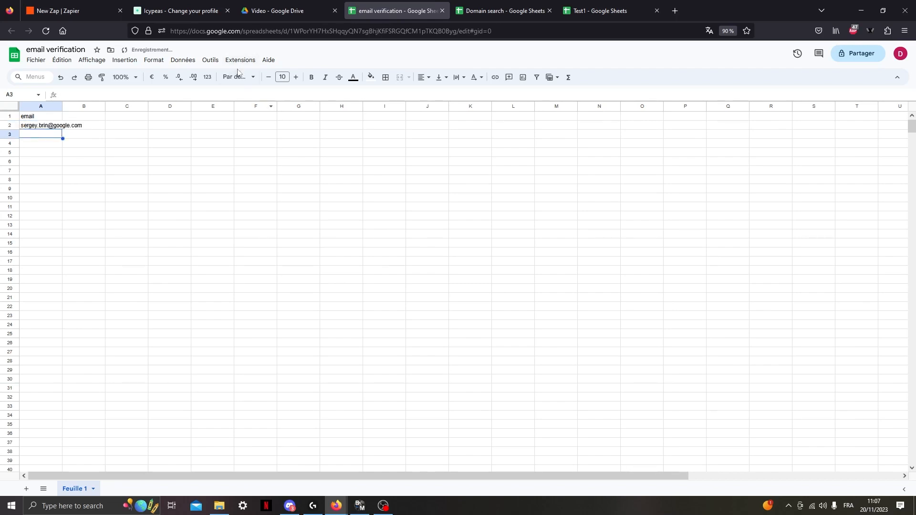
# Back in the new Zap, set the trigger to Google Sheets with the New or Updated Spreadsheet Row event.
pyautogui.click(165, 9)
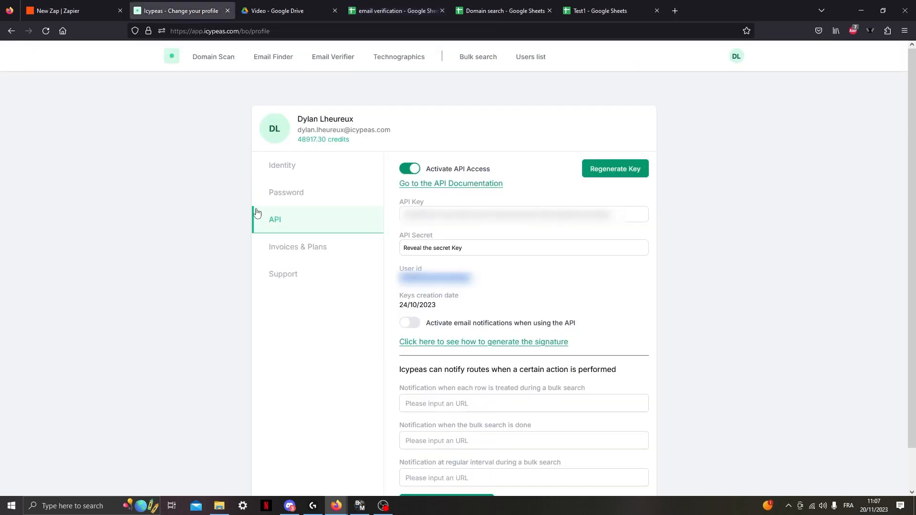
pyautogui.click(58, 8)
pyautogui.click(511, 328)
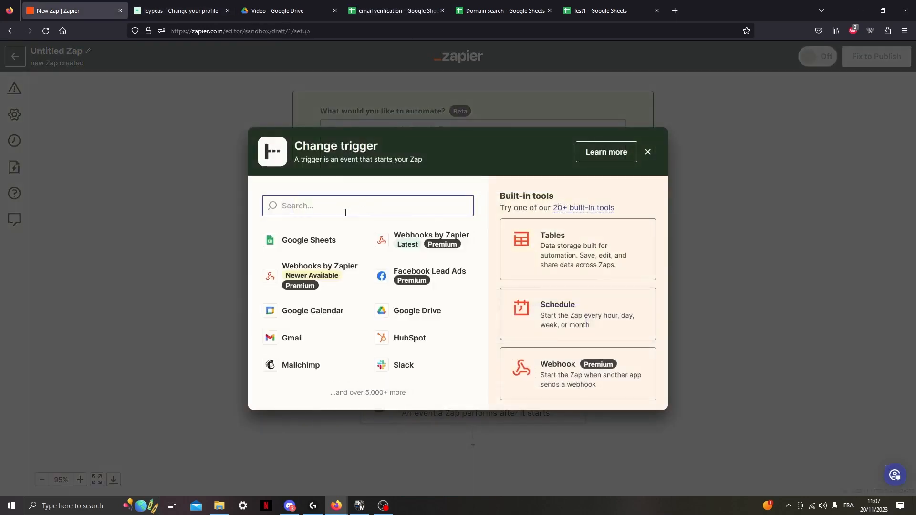
pyautogui.click(319, 254)
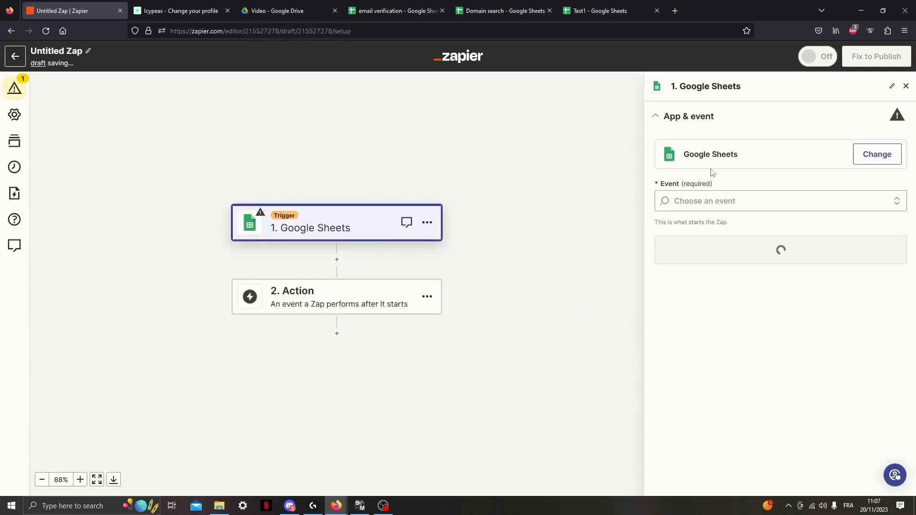
pyautogui.click(738, 201)
pyautogui.click(738, 242)
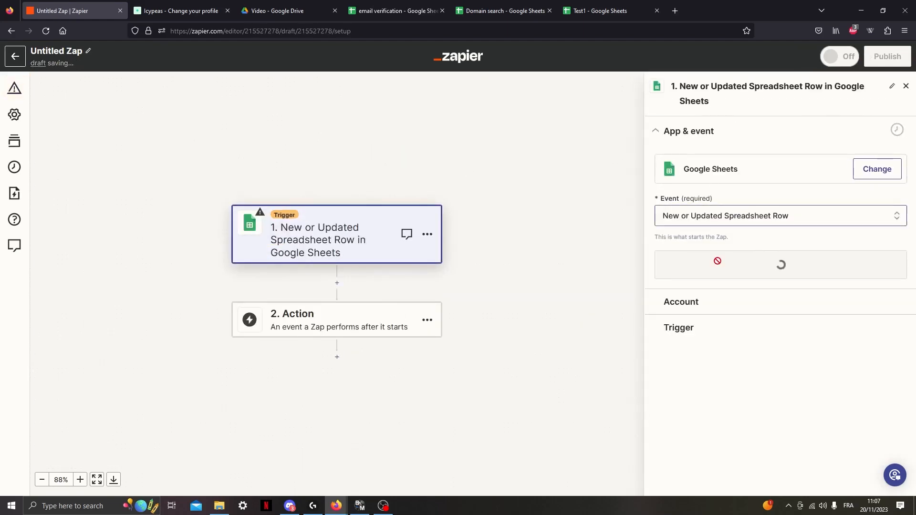
pyautogui.click(752, 262)
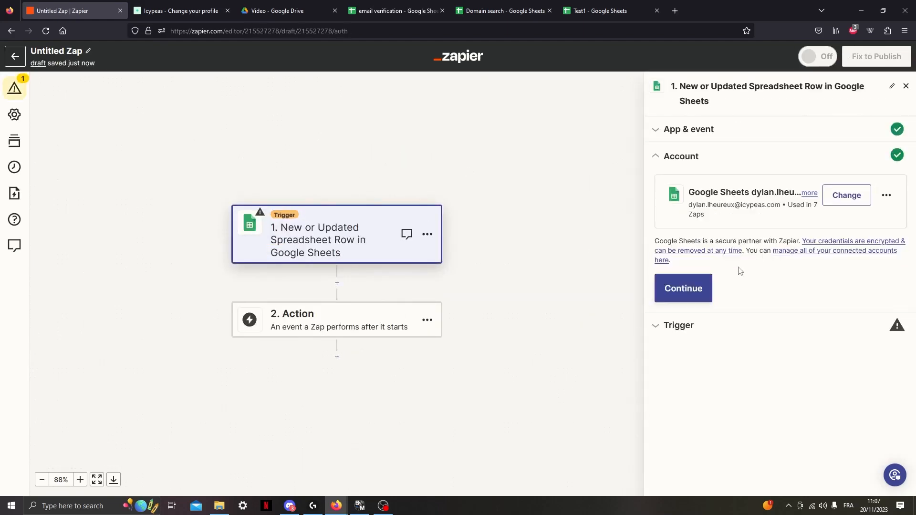
# Accept the connected Google Sheets account and point the trigger to the email verification spreadsheet and its only worksheet.
pyautogui.click(687, 287)
pyautogui.click(690, 286)
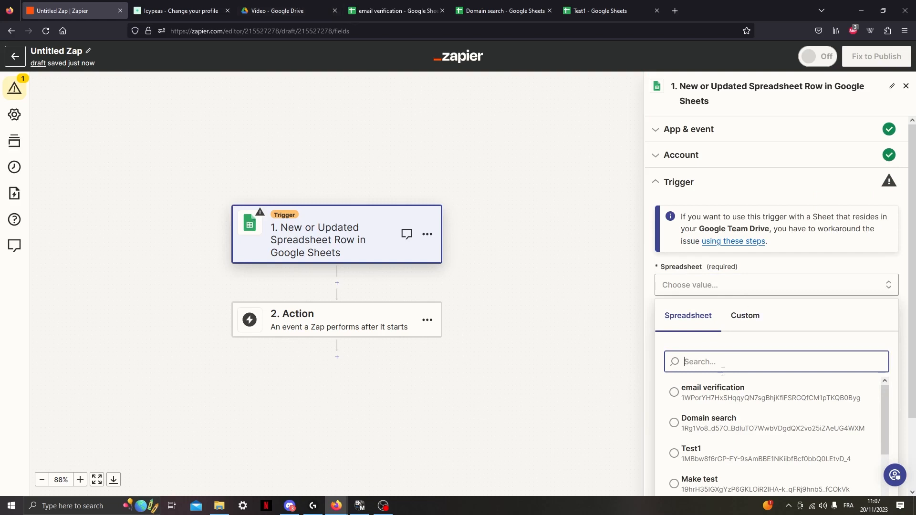
pyautogui.click(713, 389)
pyautogui.click(730, 332)
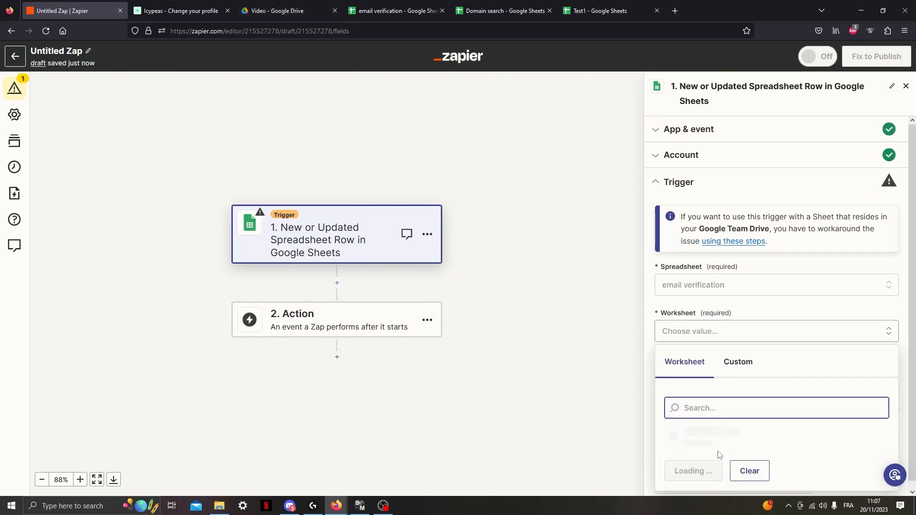
pyautogui.click(706, 437)
pyautogui.click(769, 444)
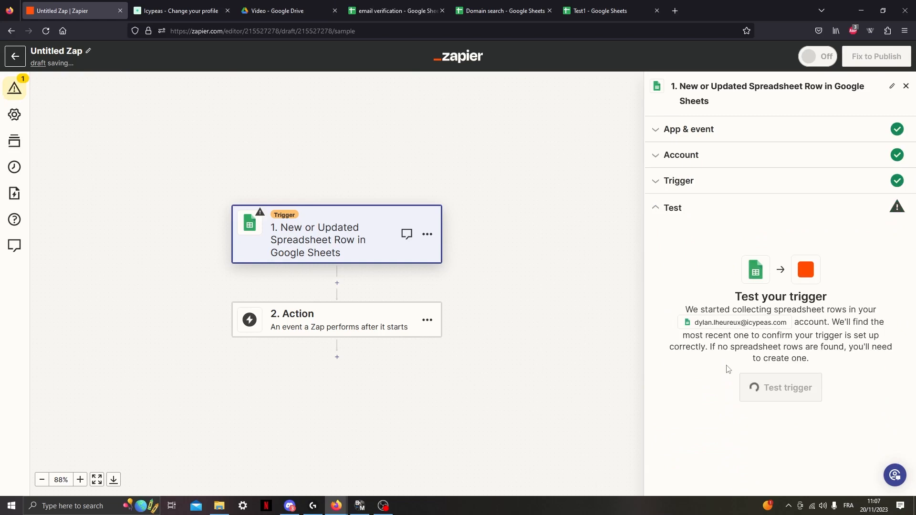
# Test the trigger, check the email value in the found row, and continue with that record to the action step.
pyautogui.click(783, 392)
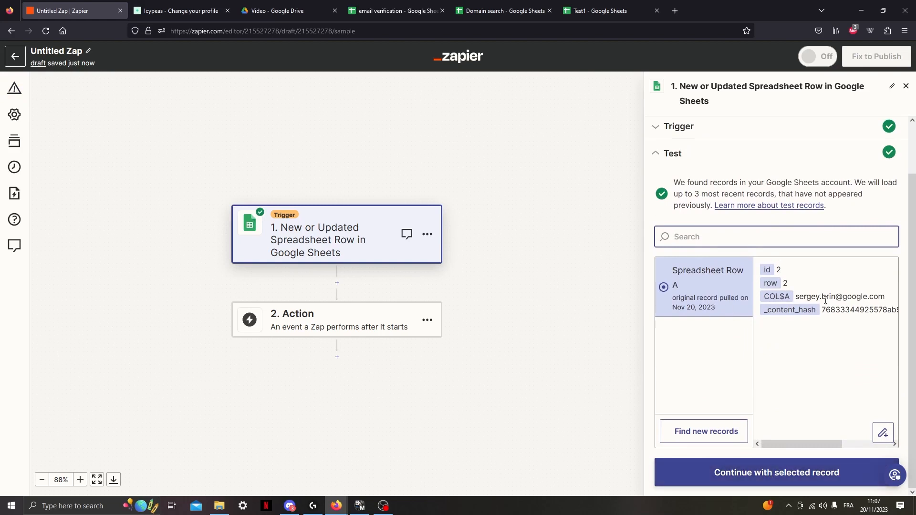
pyautogui.moveTo(795, 301); pyautogui.dragTo(886, 297)
pyautogui.click(740, 484)
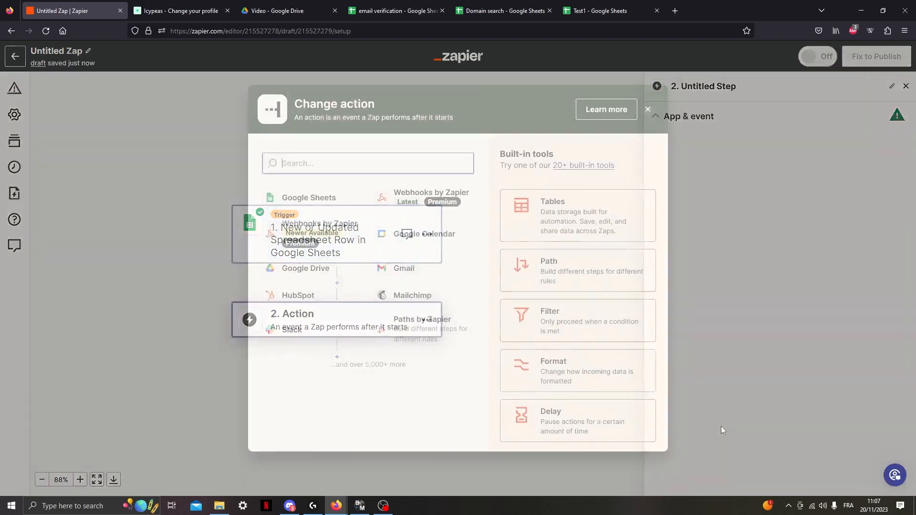
# Set the action to Icypeas (1.0.0) with the Email Verification event and the Icypeas (1.0.0) #6 account.
pyautogui.write('icypeas')
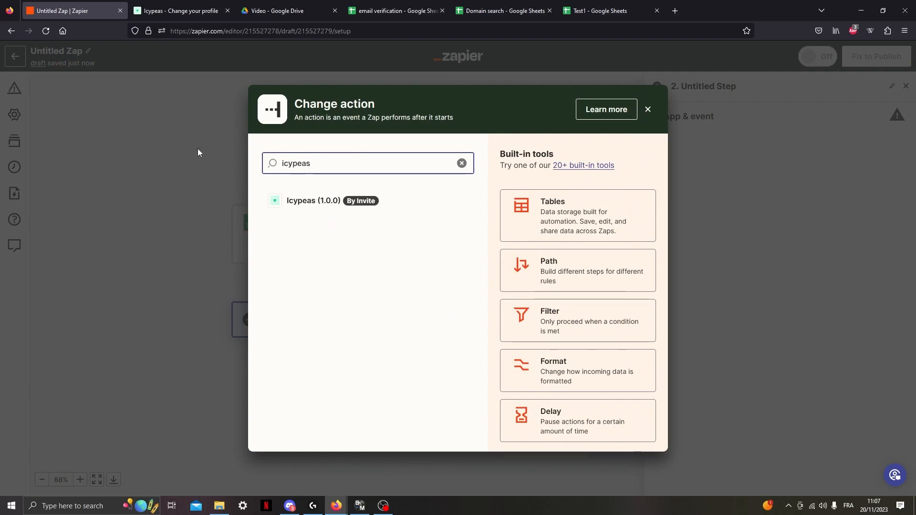
pyautogui.click(316, 203)
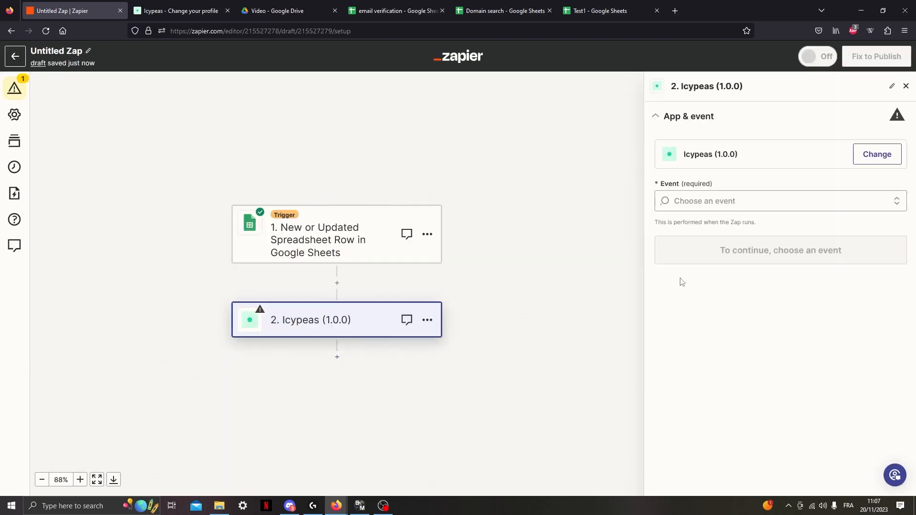
pyautogui.click(726, 200)
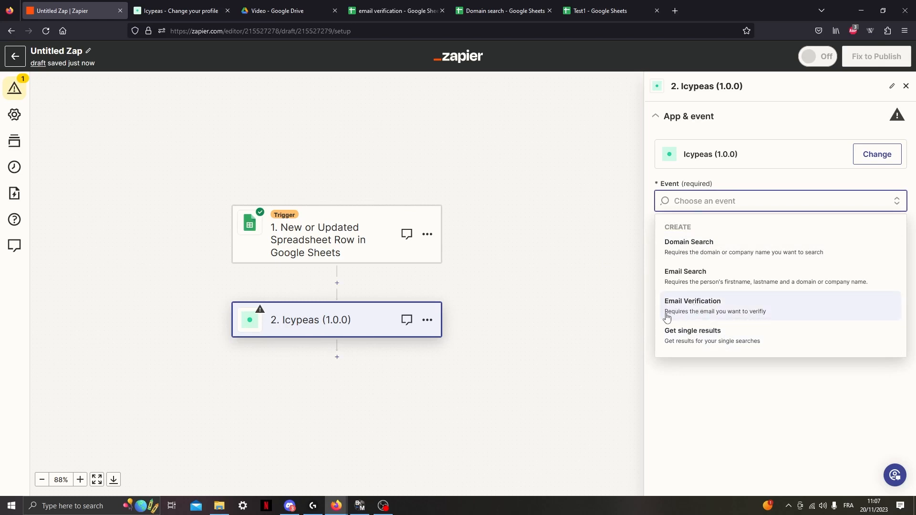
pyautogui.click(741, 315)
pyautogui.click(742, 253)
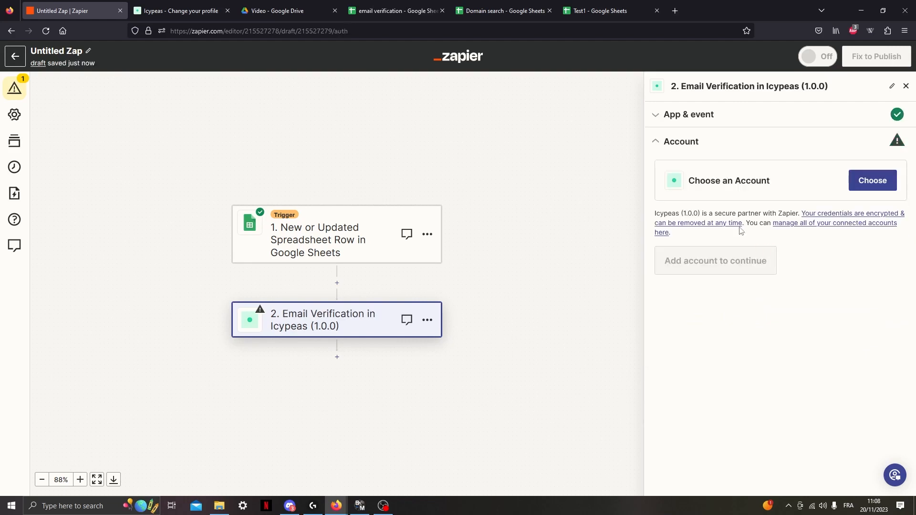
pyautogui.click(881, 182)
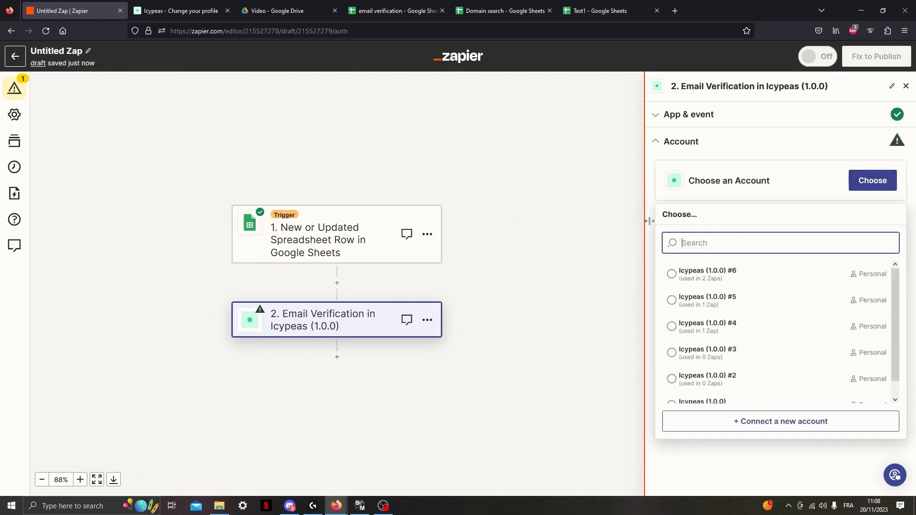
pyautogui.click(723, 272)
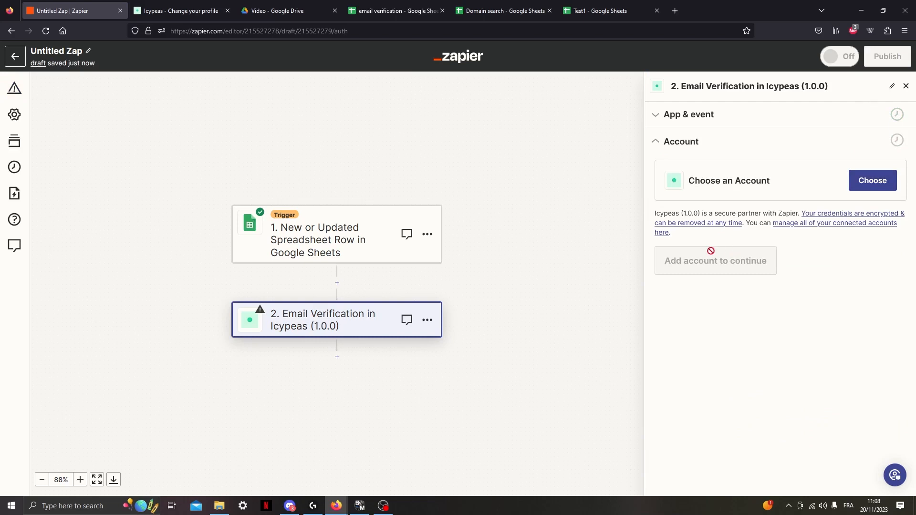
pyautogui.click(692, 258)
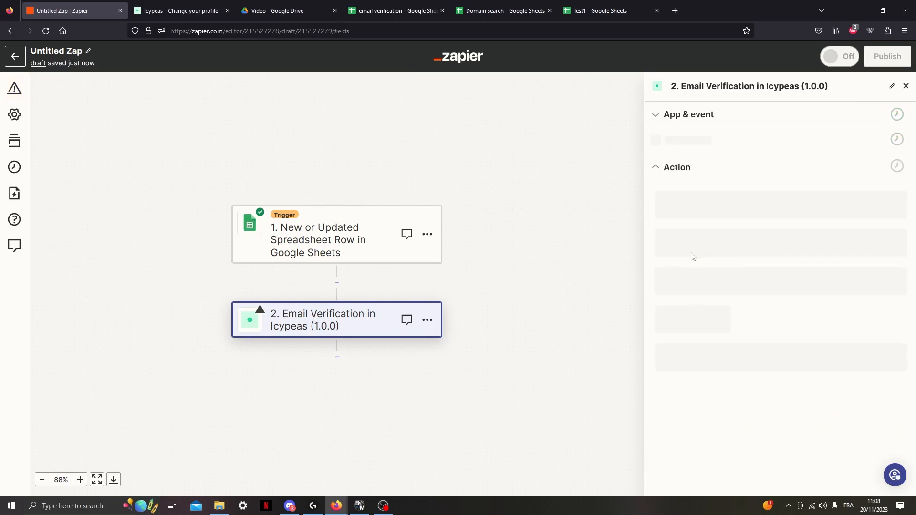
# Map the action's Email field to the email value from the spreadsheet row and test the Email Verification step.
pyautogui.click(702, 218)
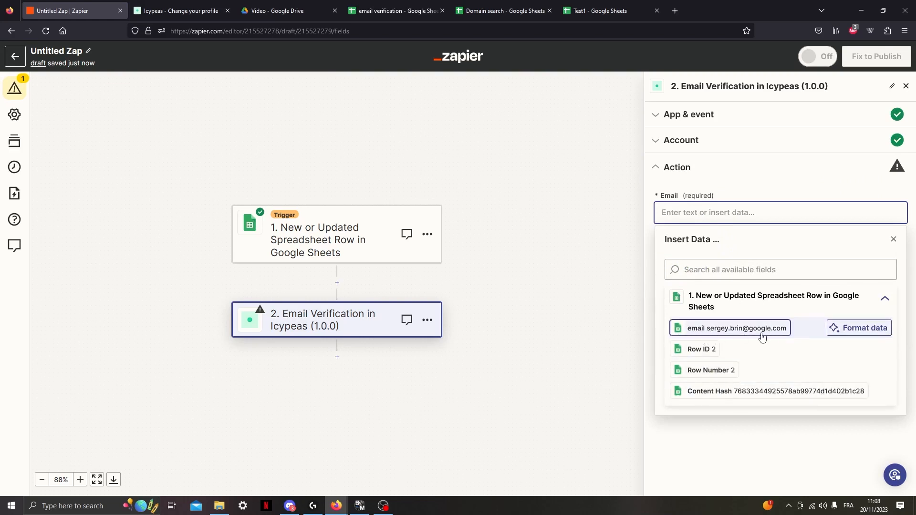
pyautogui.click(738, 329)
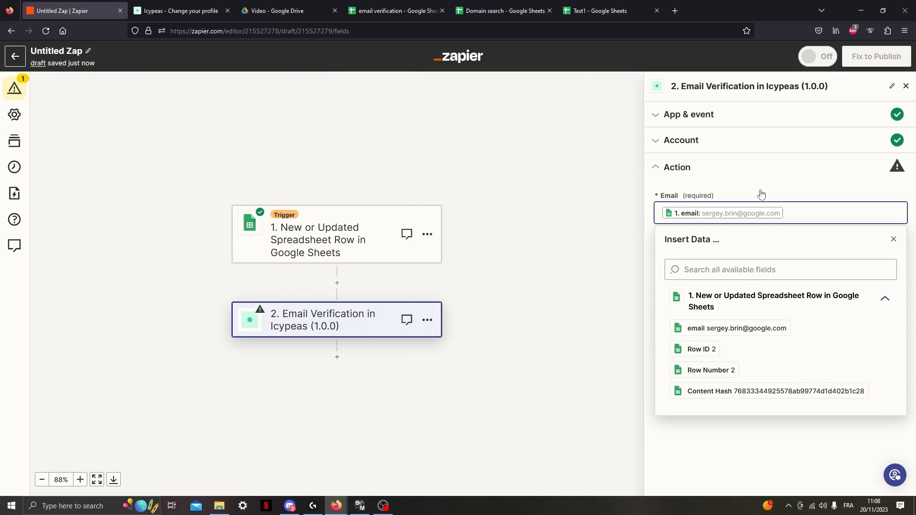
pyautogui.click(766, 270)
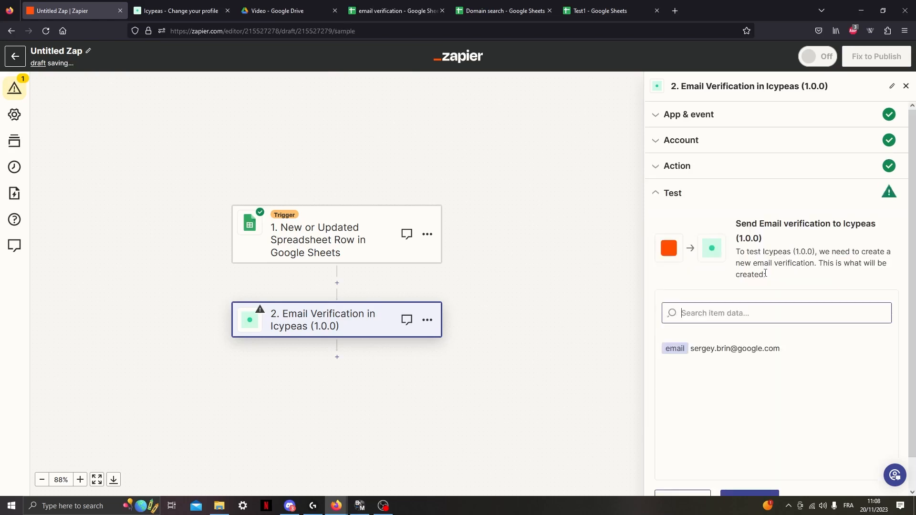
pyautogui.click(748, 473)
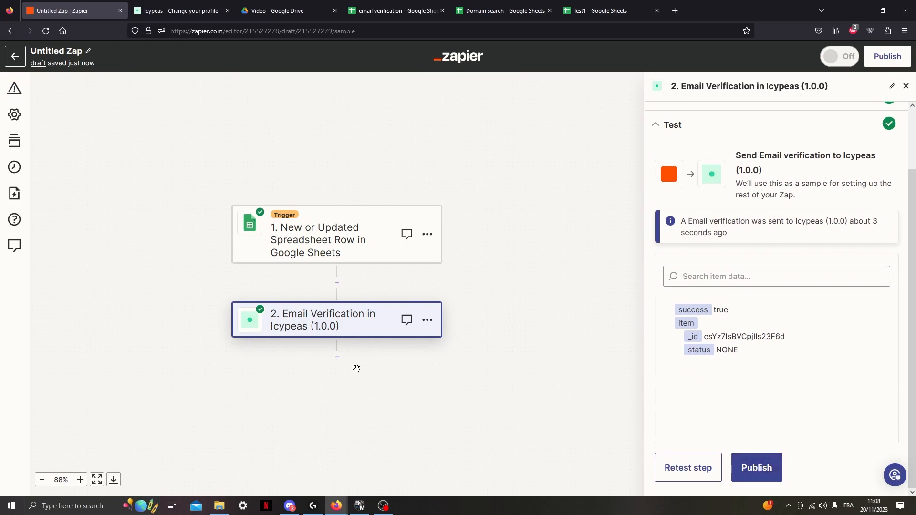
# Add a third step after Email Verification using the Icypeas (1.0.0) app.
pyautogui.click(338, 359)
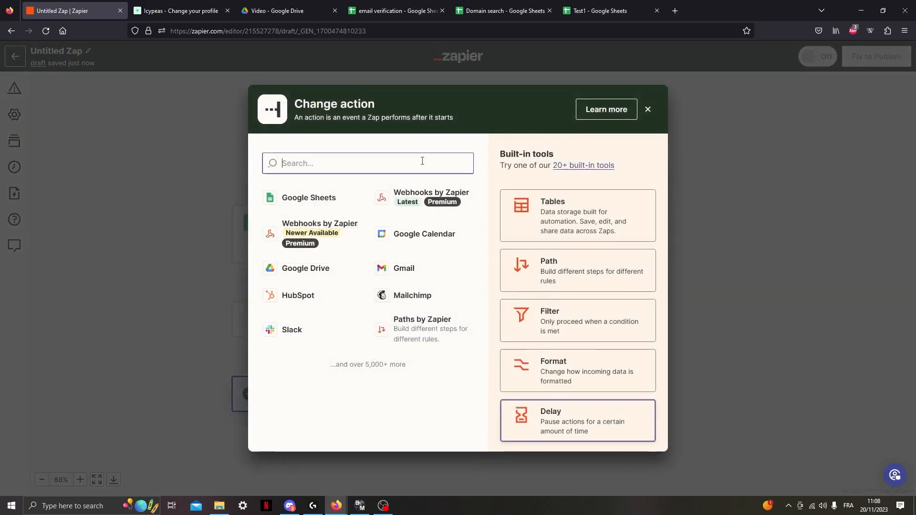
pyautogui.write('icypeas')
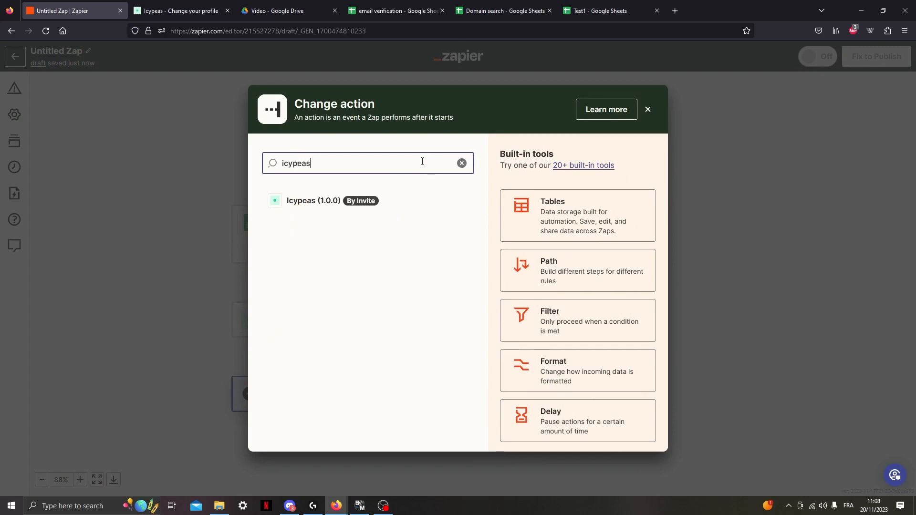
pyautogui.click(367, 206)
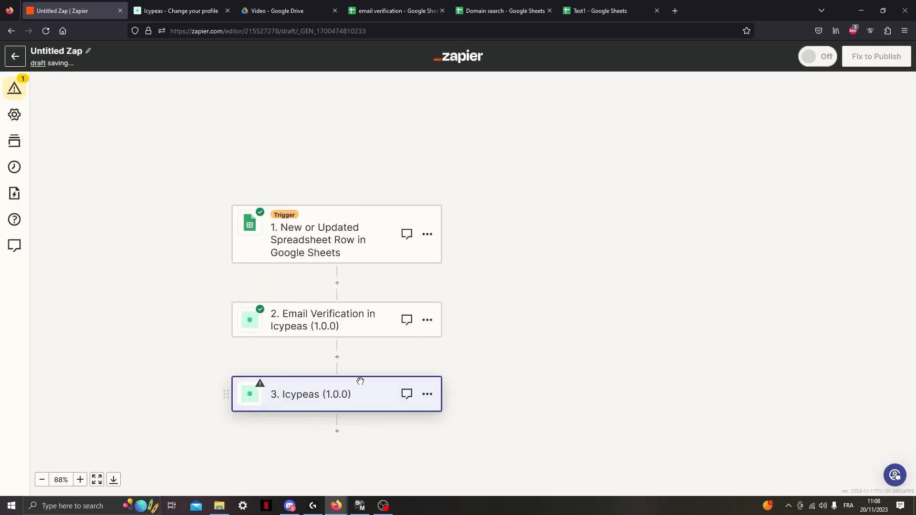
pyautogui.click(741, 209)
# Reopen the Email Verification step's test output and check its success value.
pyautogui.click(306, 277)
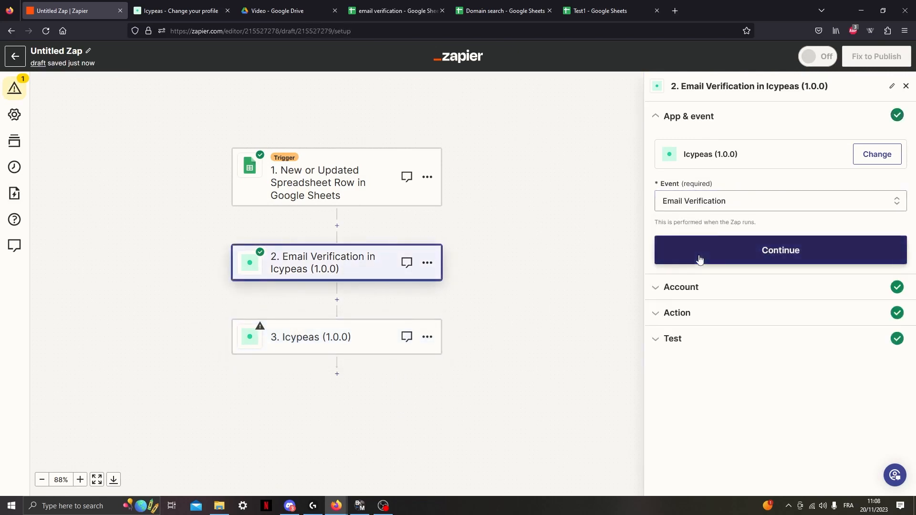
pyautogui.click(695, 340)
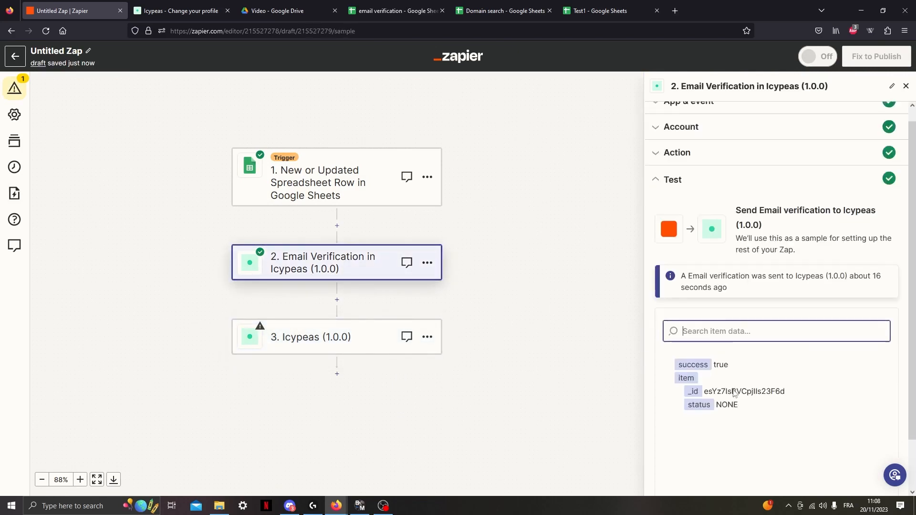
pyautogui.moveTo(715, 317); pyautogui.dragTo(732, 324)
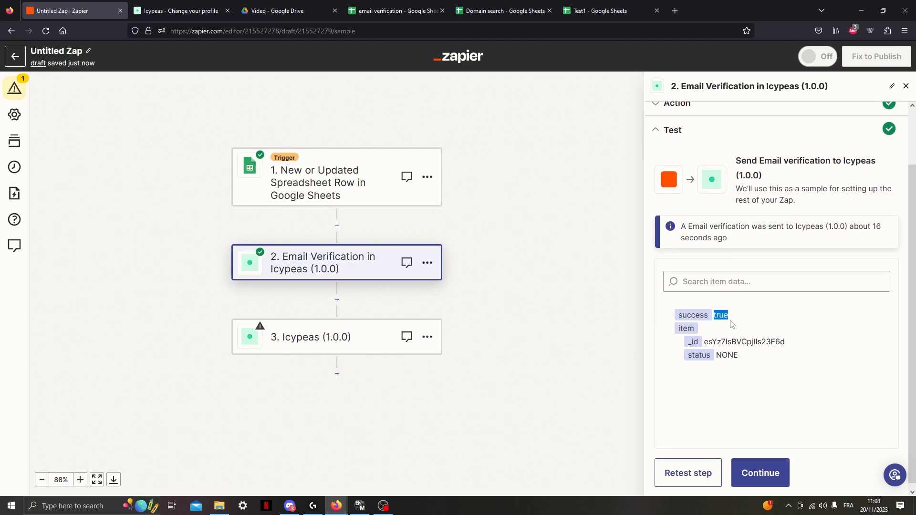
pyautogui.moveTo(714, 320); pyautogui.dragTo(726, 320)
pyautogui.click(741, 325)
# Set the third step's event to Get single results and accept its connected Icypeas account.
pyautogui.click(334, 333)
pyautogui.click(747, 207)
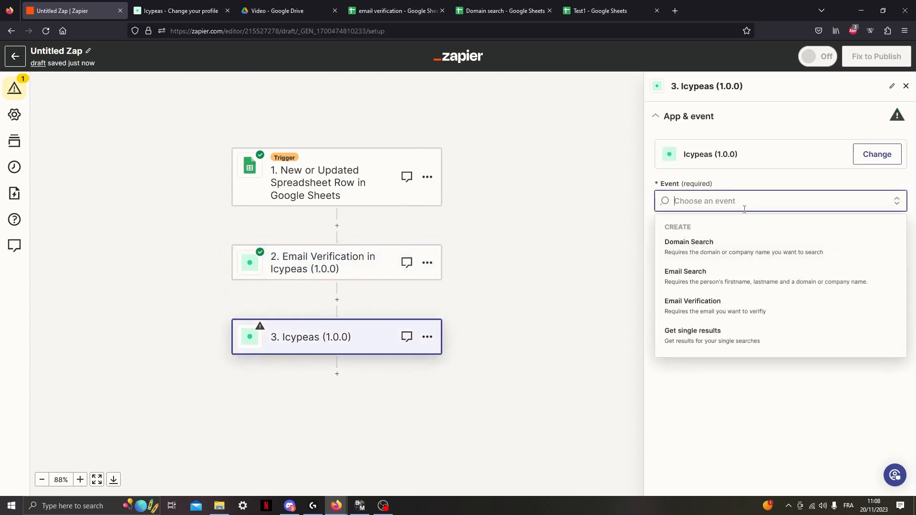
pyautogui.click(720, 341)
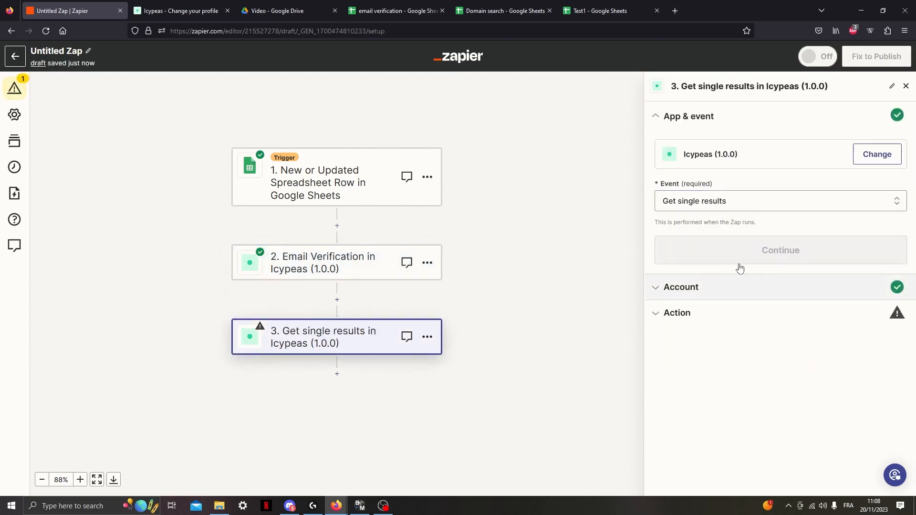
pyautogui.click(729, 244)
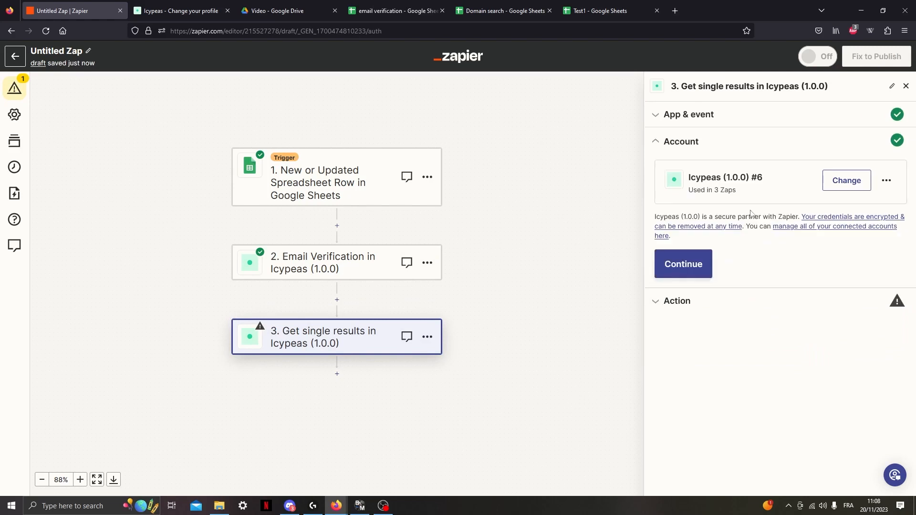
pyautogui.click(695, 271)
# Fill the User id field of Get single results with the user ID from the Icypeas profile's API page.
pyautogui.click(763, 212)
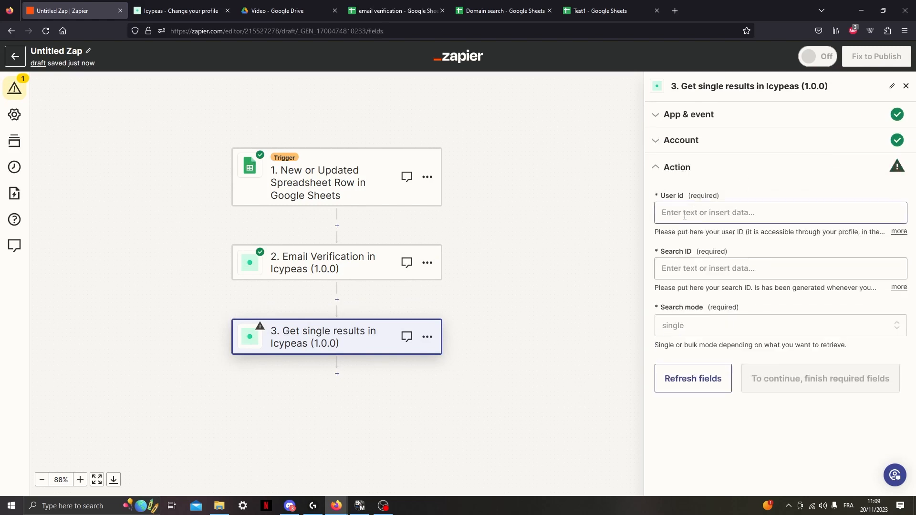
pyautogui.click(182, 10)
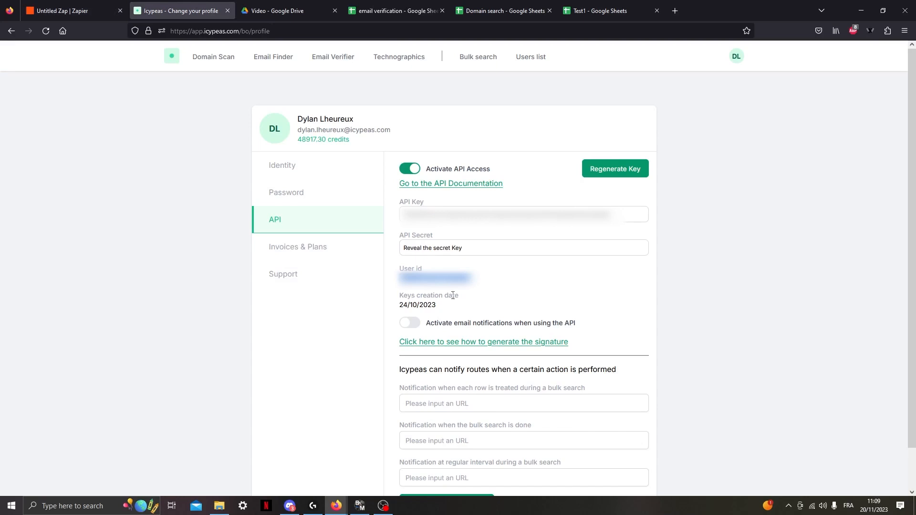
pyautogui.click(72, 11)
pyautogui.hotkey('ctrl', 'v')
pyautogui.click(733, 191)
# Map the Search ID to the id from the Email Verification step, keep the search mode single, and test the step.
pyautogui.click(707, 269)
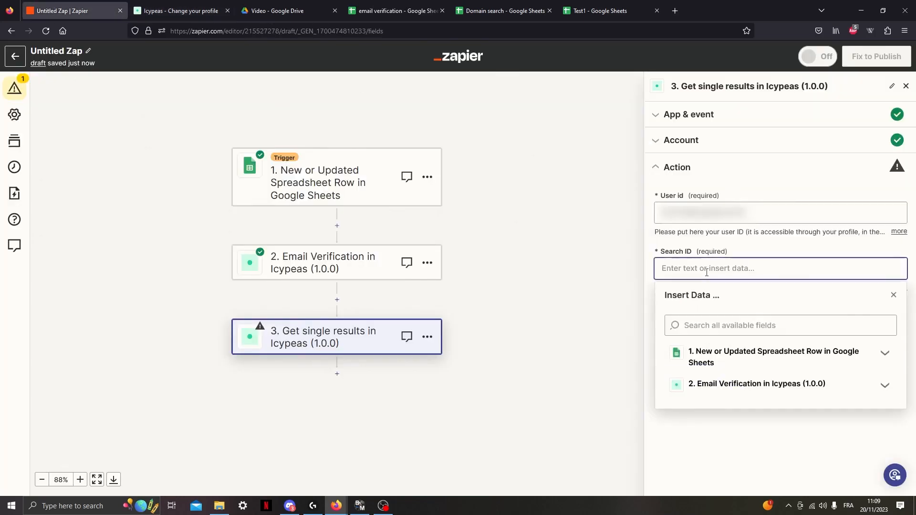
pyautogui.click(735, 384)
pyautogui.click(710, 431)
pyautogui.click(748, 244)
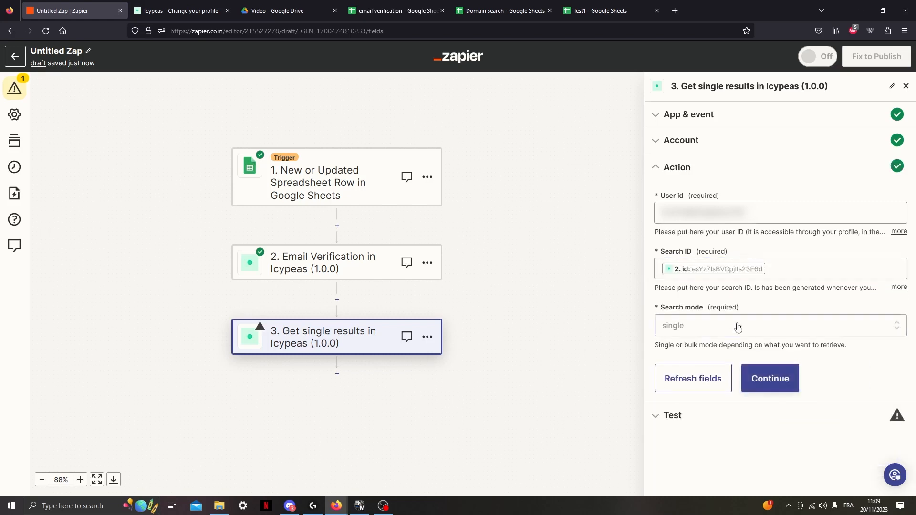
pyautogui.click(768, 382)
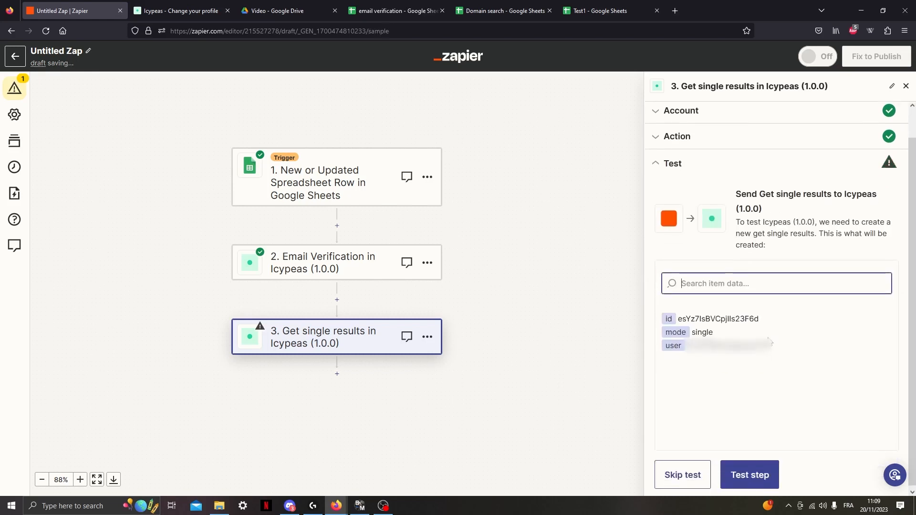
pyautogui.click(750, 473)
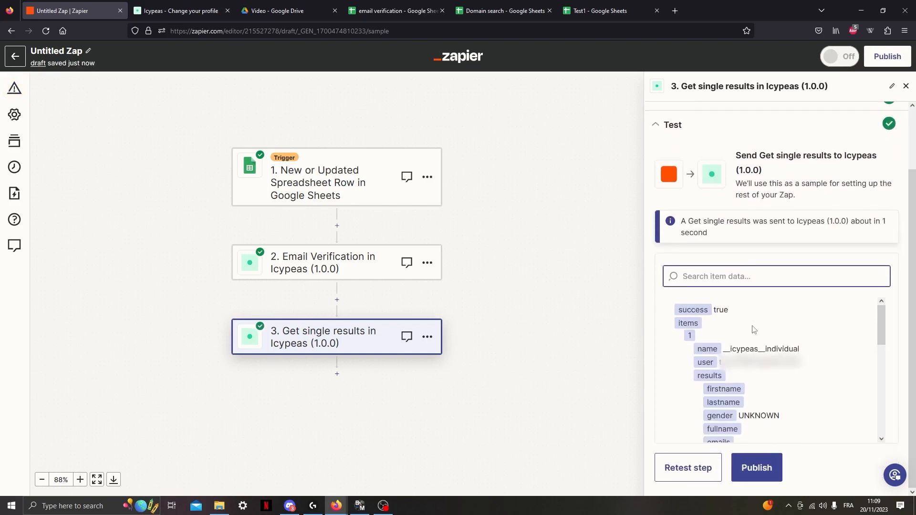
# Examine the returned single results for the verified email address and its certainty value.
pyautogui.scroll(-2, 741, 366)
pyautogui.scroll(-2, 774, 389)
pyautogui.scroll(2, 768, 404)
pyautogui.moveTo(764, 421); pyautogui.dragTo(811, 425)
pyautogui.click(806, 424)
pyautogui.click(818, 424)
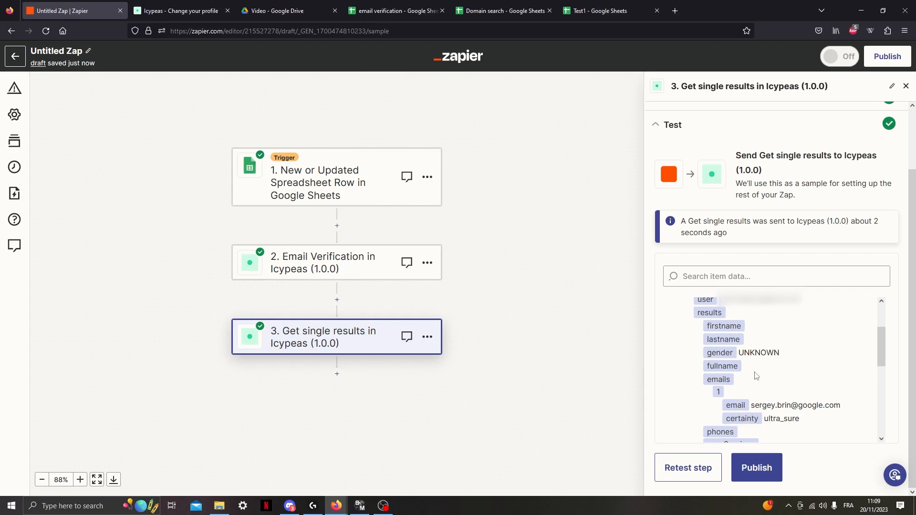
pyautogui.moveTo(753, 403); pyautogui.dragTo(845, 409)
pyautogui.click(839, 370)
# In the email verification spreadsheet, make the address in cell A2 invalid by inserting "htfdhdf" into its domain.
pyautogui.click(605, 6)
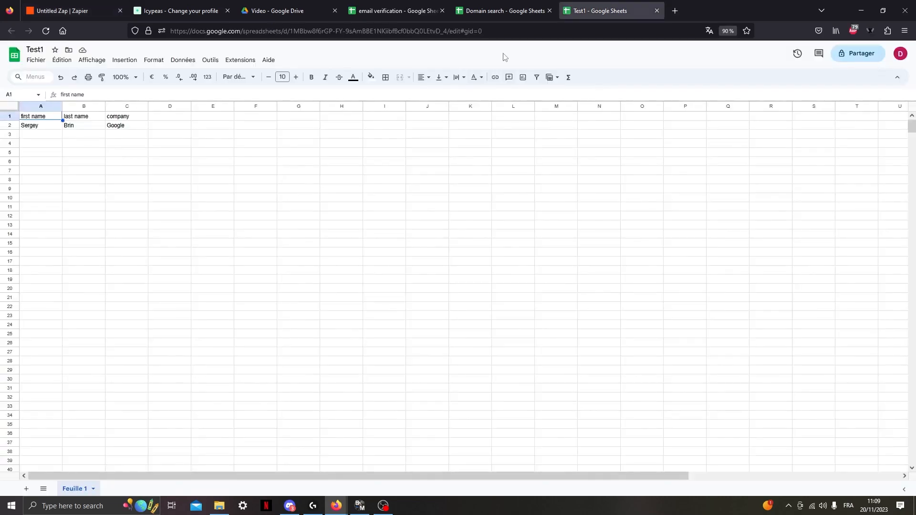
pyautogui.click(394, 11)
pyautogui.doubleClick(53, 125)
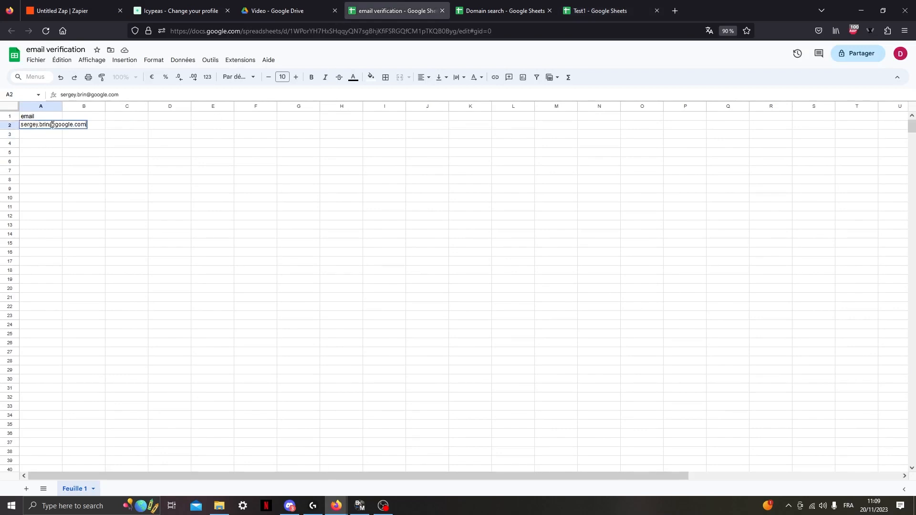
pyautogui.click(67, 124)
pyautogui.write('htfdhdf')
pyautogui.press('Return')
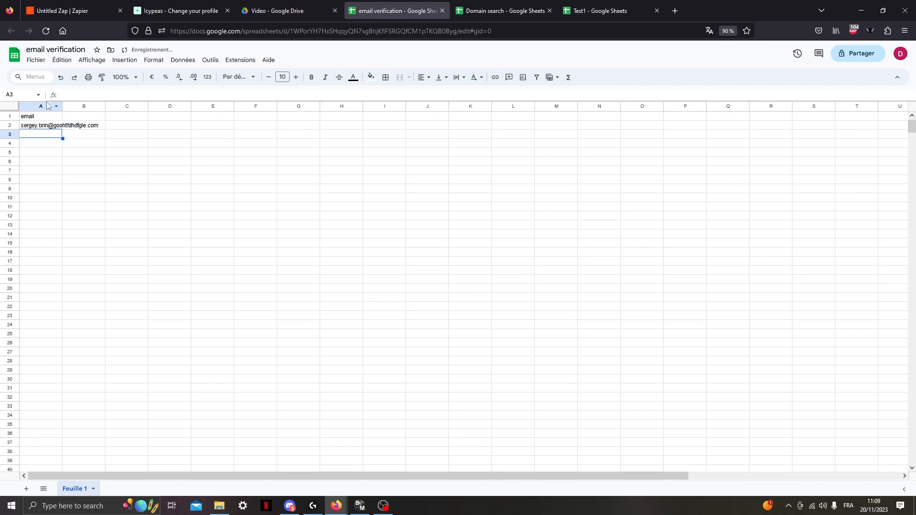
# Back in the Zap, reopen the Google Sheets trigger's test, find new records, and continue with the selected record.
pyautogui.click(77, 5)
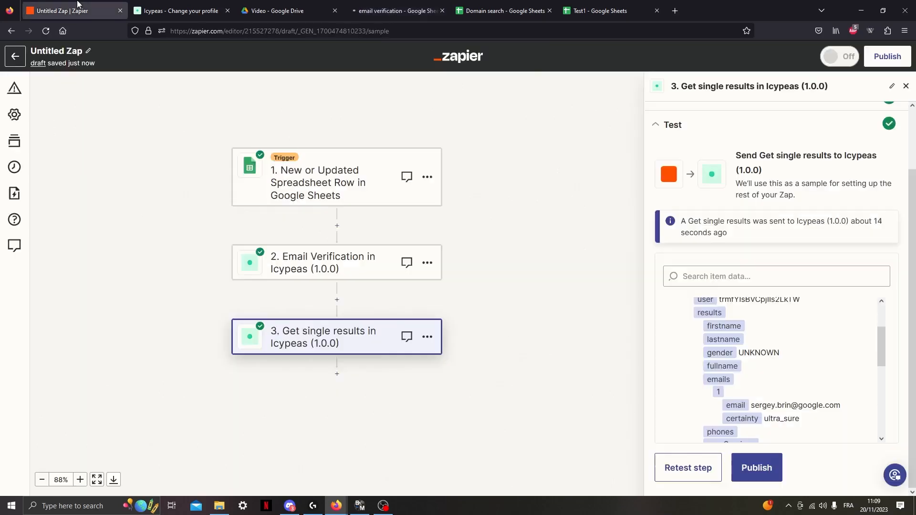
pyautogui.click(371, 199)
pyautogui.click(747, 268)
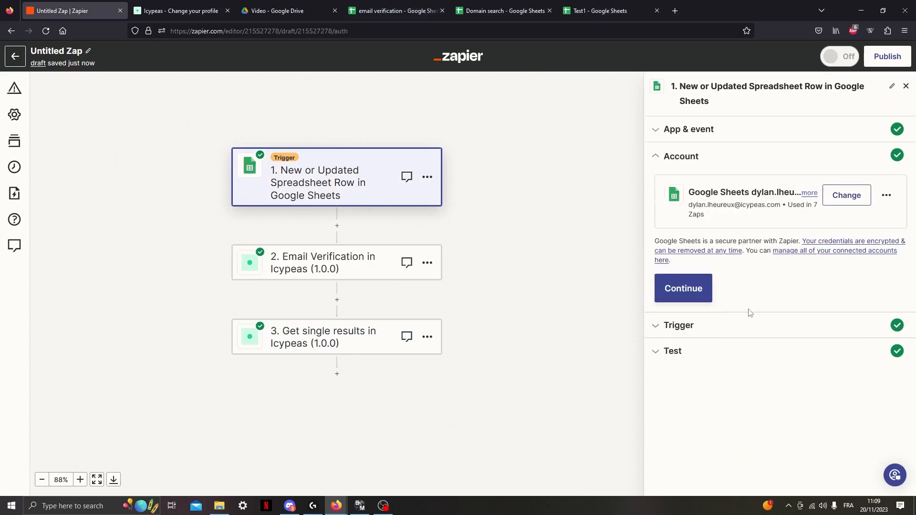
pyautogui.click(701, 290)
pyautogui.click(770, 440)
pyautogui.scroll(-2, 585, 274)
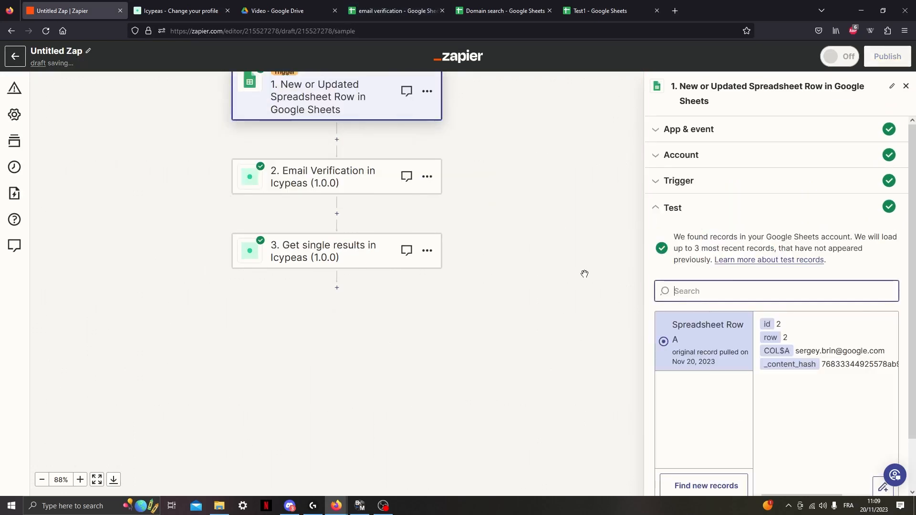
pyautogui.click(47, 31)
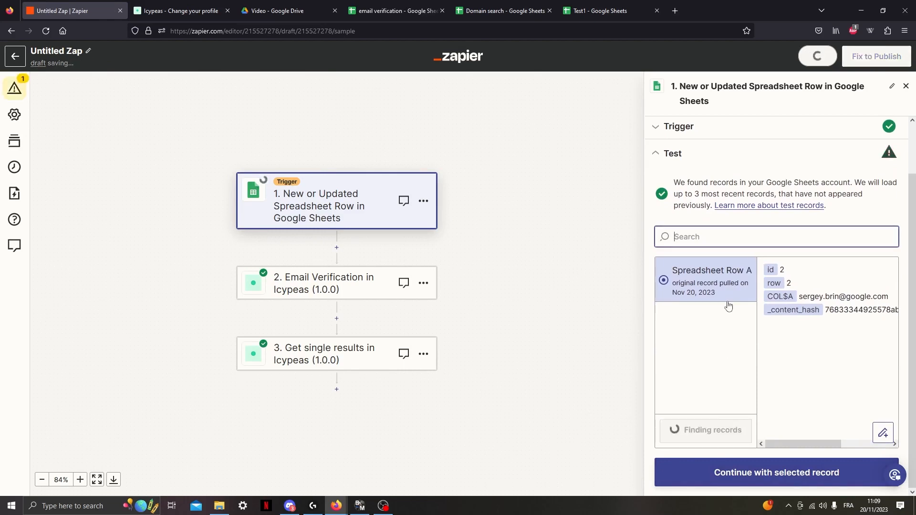
pyautogui.click(699, 295)
pyautogui.click(760, 475)
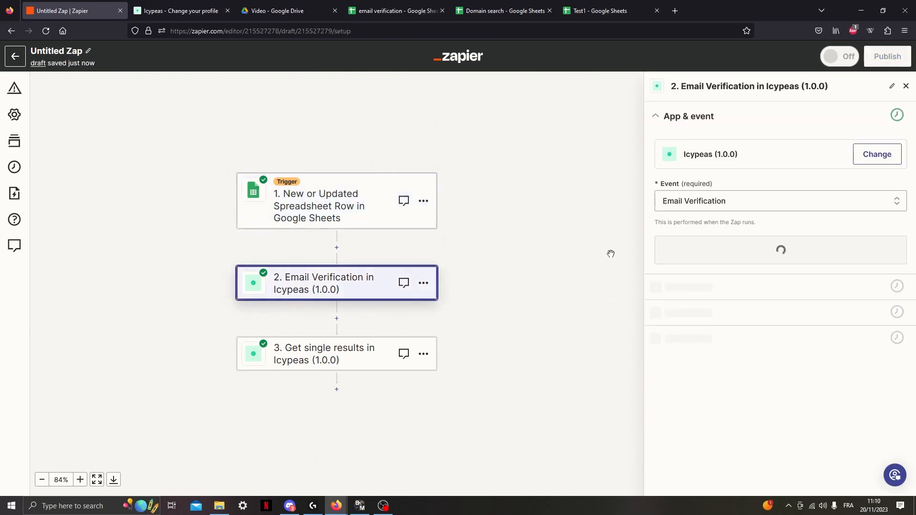
# Continue through the Email Verification step's event, account and action settings and retest the step with the invalid address.
pyautogui.click(760, 250)
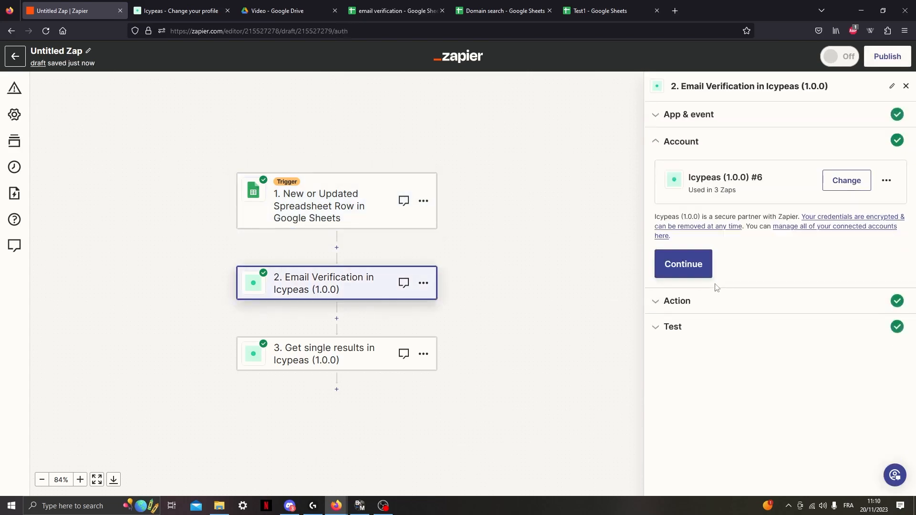
pyautogui.click(712, 280)
pyautogui.click(777, 277)
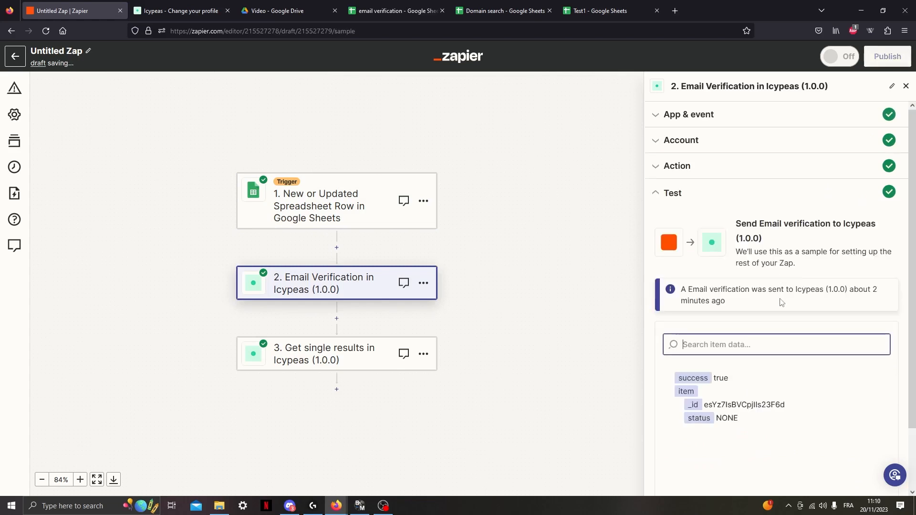
pyautogui.click(706, 474)
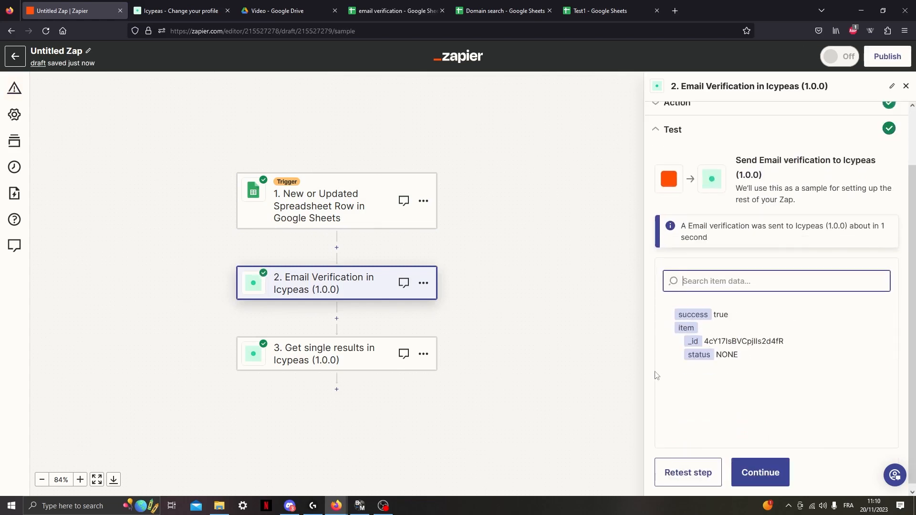
# In the Get single results step, clear the Search ID and map it again to the id from the Email Verification step.
pyautogui.click(358, 347)
pyautogui.click(777, 249)
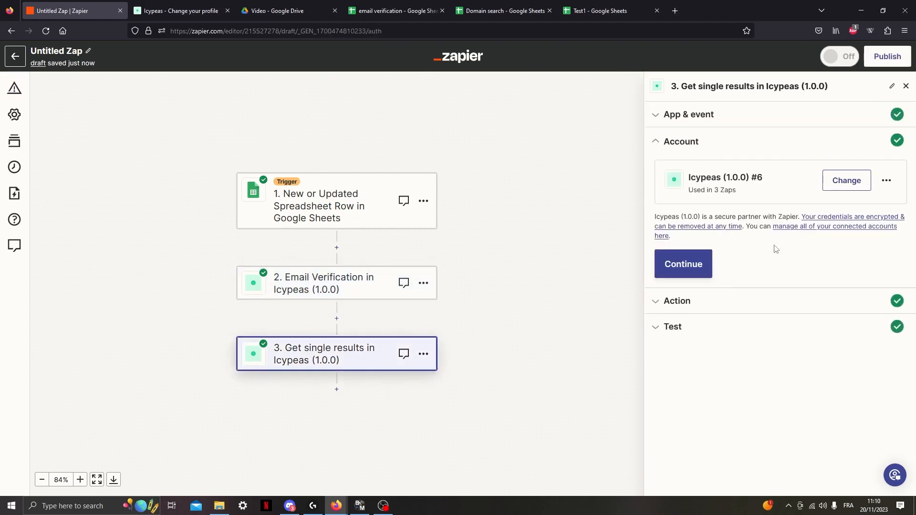
pyautogui.click(683, 264)
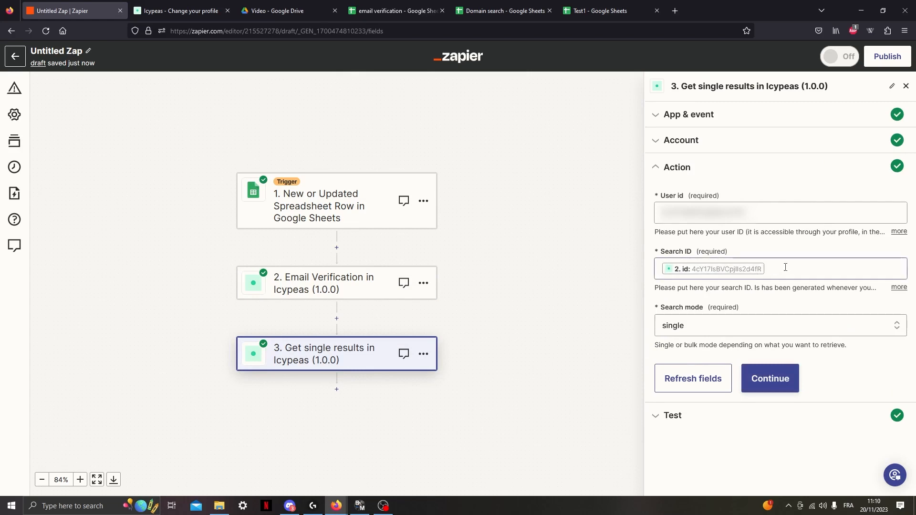
pyautogui.click(786, 268)
pyautogui.press('BackSpace')
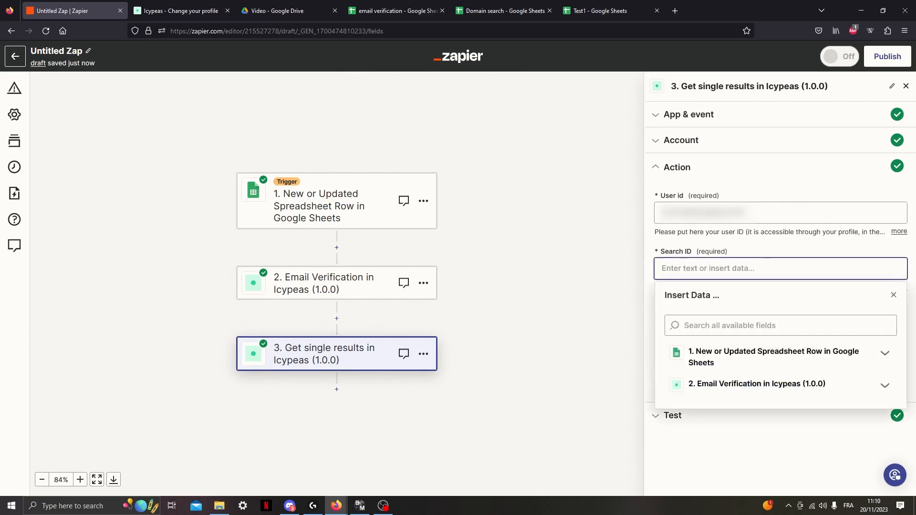
pyautogui.click(835, 383)
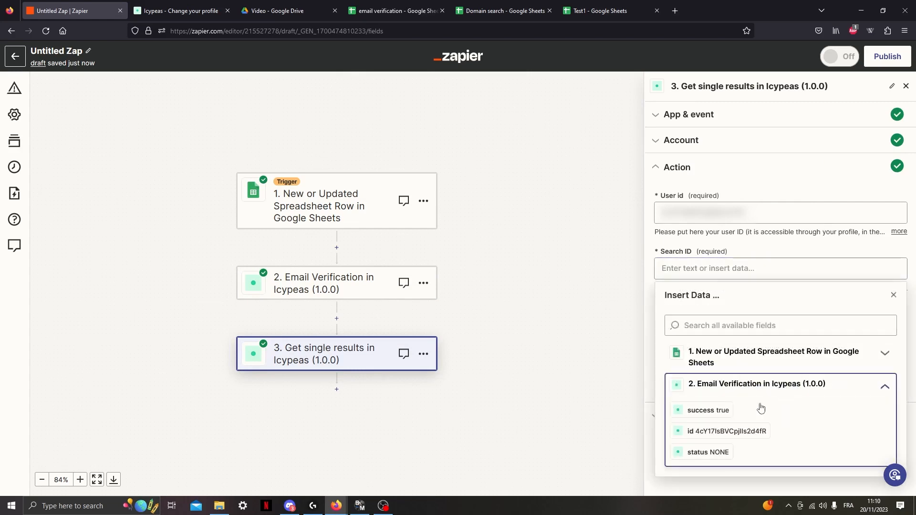
pyautogui.click(705, 432)
pyautogui.click(698, 490)
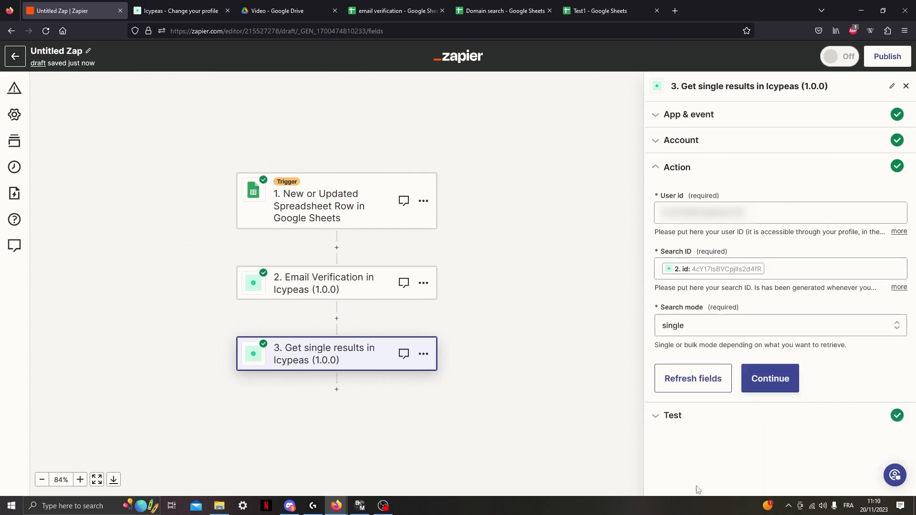
# Retest the Get single results step and examine the results and status returned for the invalid email address.
pyautogui.click(769, 379)
pyautogui.scroll(-10, 769, 378)
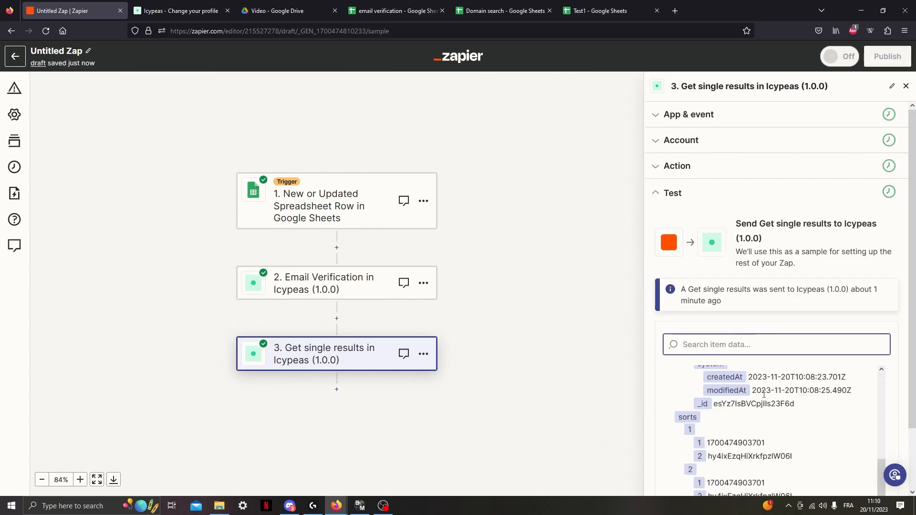
pyautogui.click(694, 467)
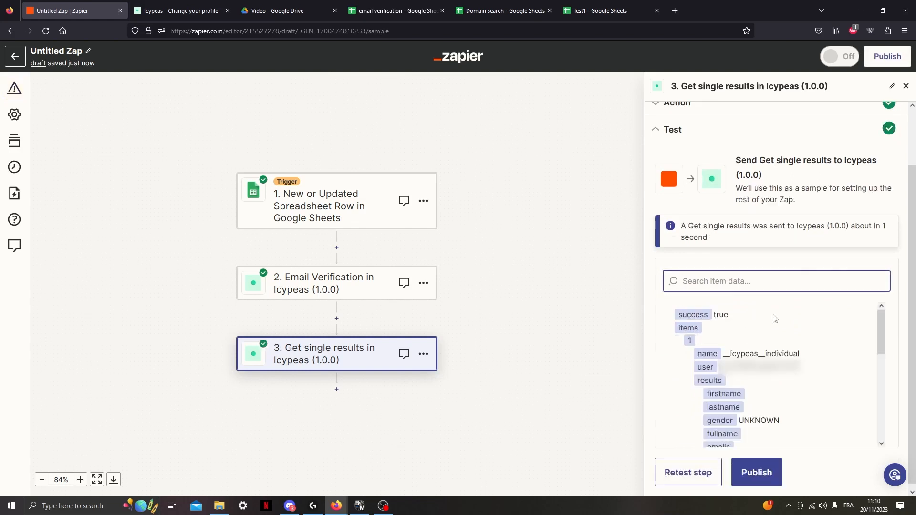
pyautogui.scroll(-5, 765, 380)
pyautogui.scroll(3, 751, 354)
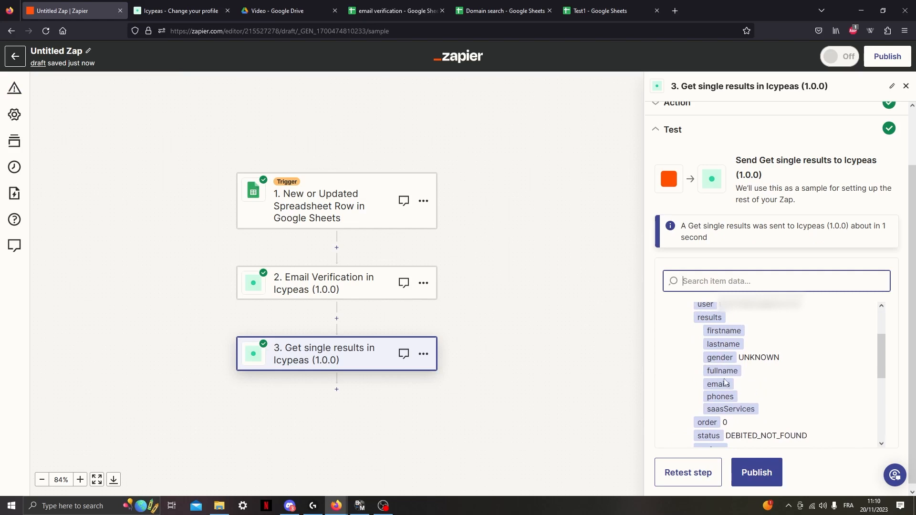
pyautogui.scroll(3, 769, 379)
pyautogui.scroll(-3, 782, 378)
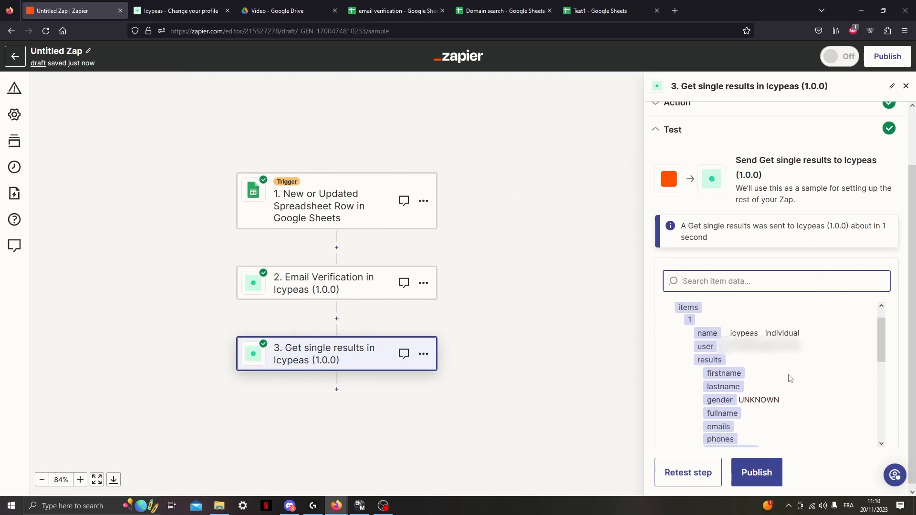
pyautogui.scroll(3, 790, 379)
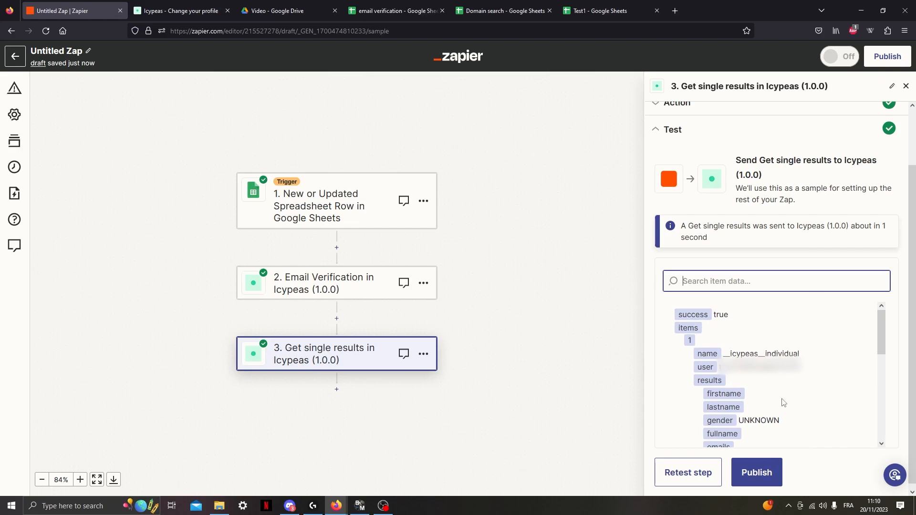